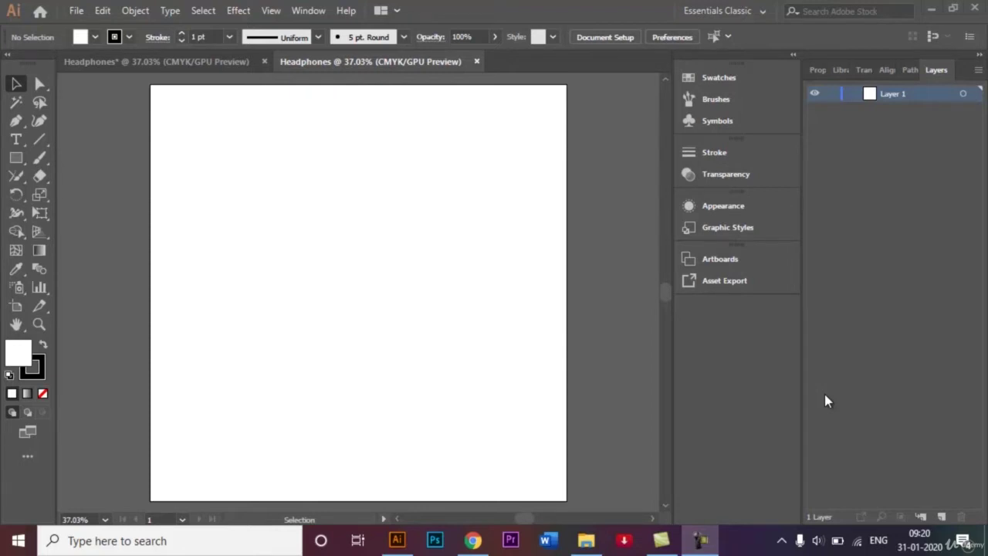
# Examine the finished headphones illustration in the other document and return to the blank one
pyautogui.click(227, 62)
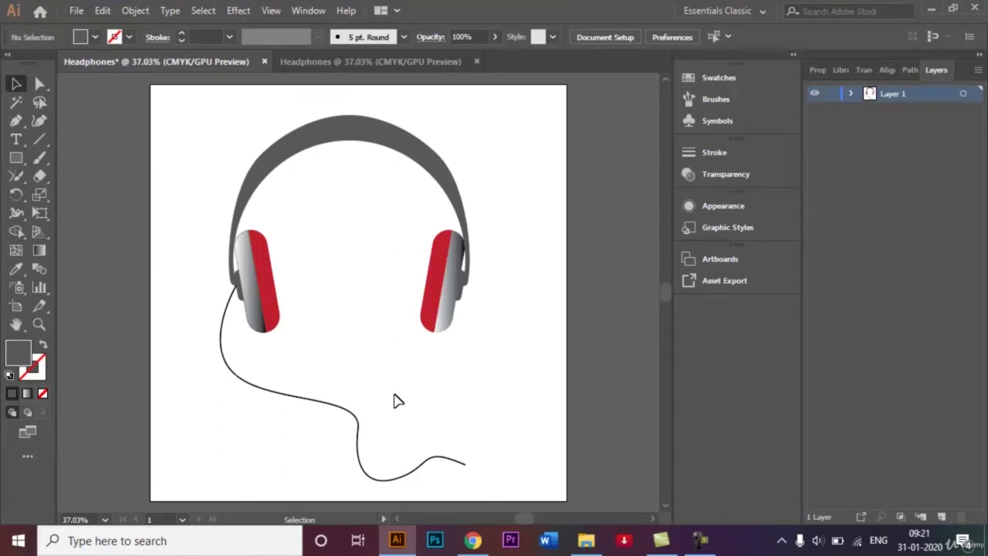
pyautogui.click(358, 61)
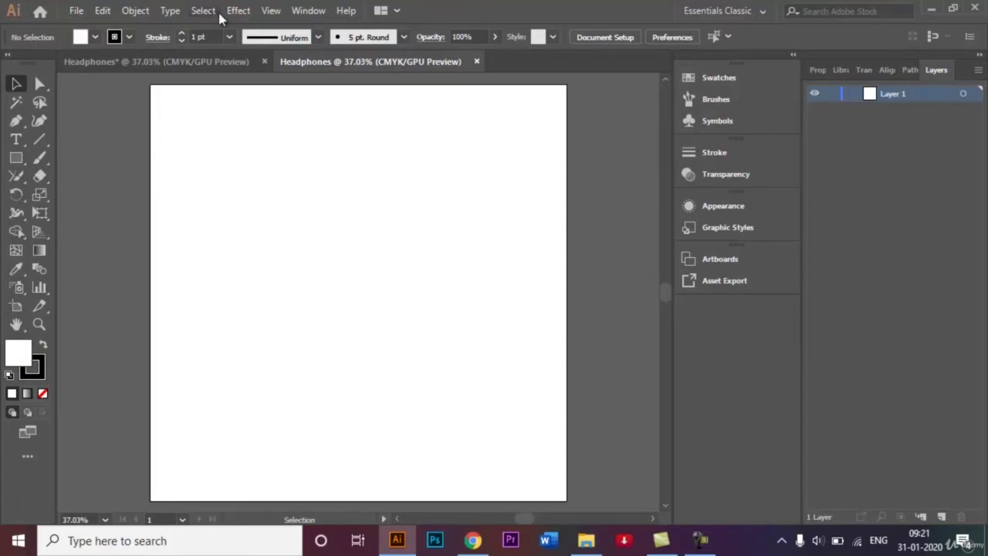
pyautogui.click(224, 64)
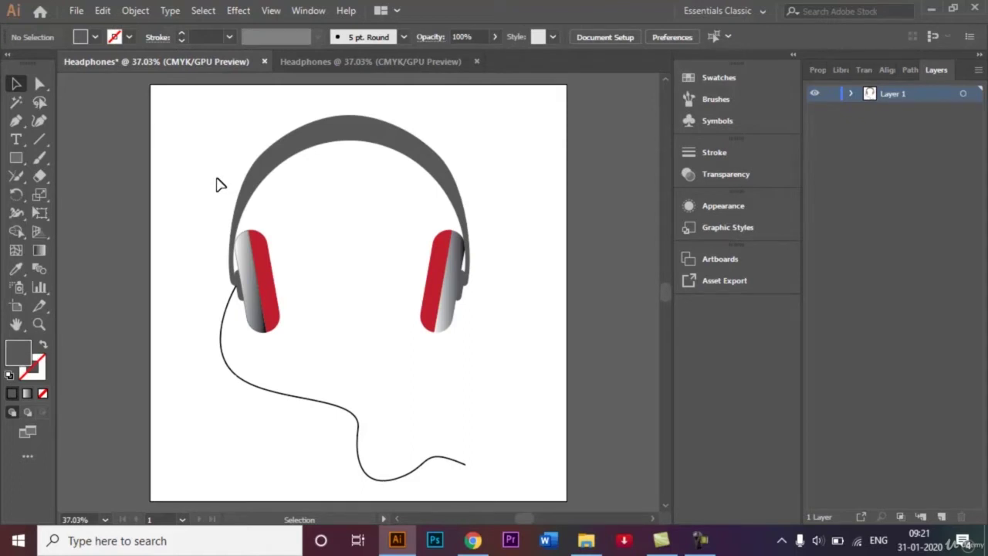
pyautogui.click(395, 62)
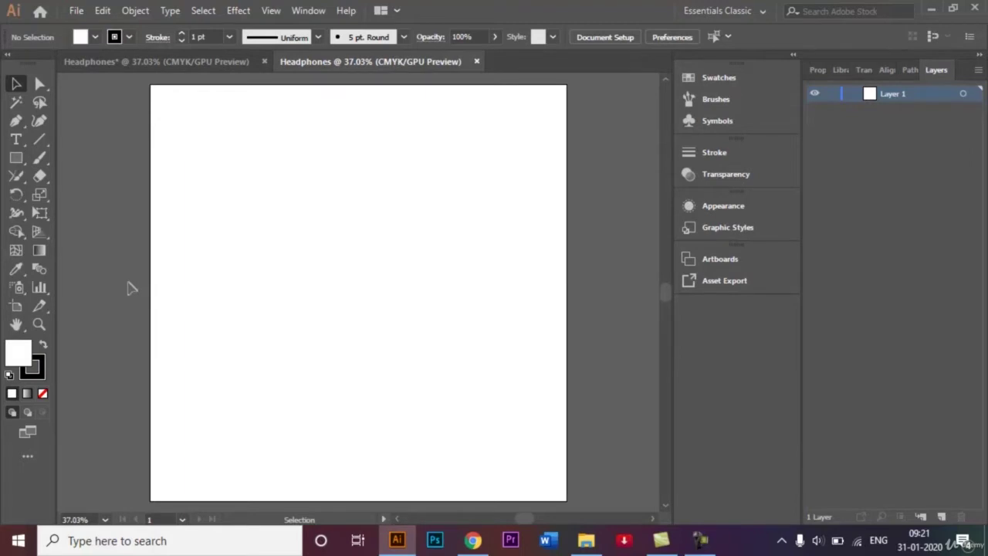
# Choose the Essentials Classic workspace and check the finished headphones illustration once more before returning to the blank document
pyautogui.click(762, 11)
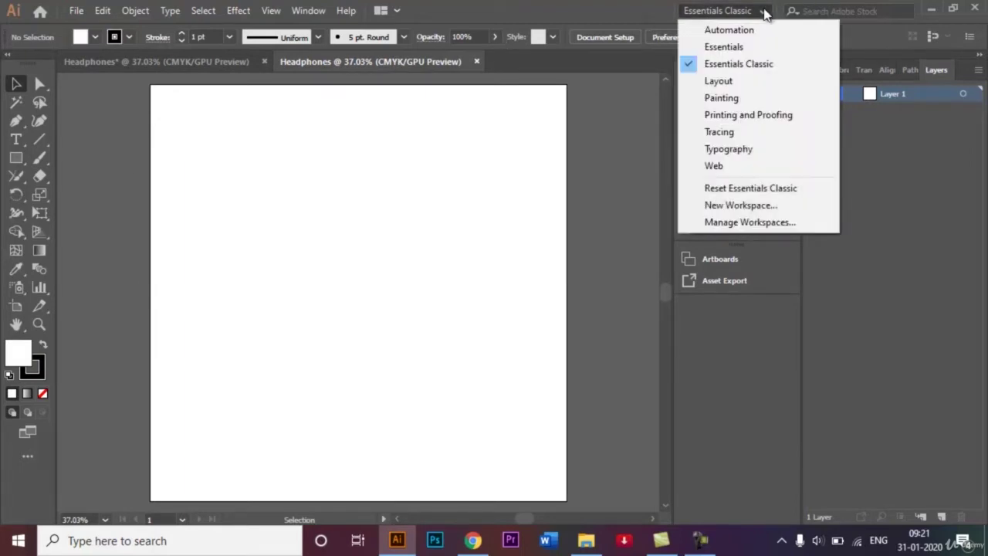
pyautogui.click(768, 65)
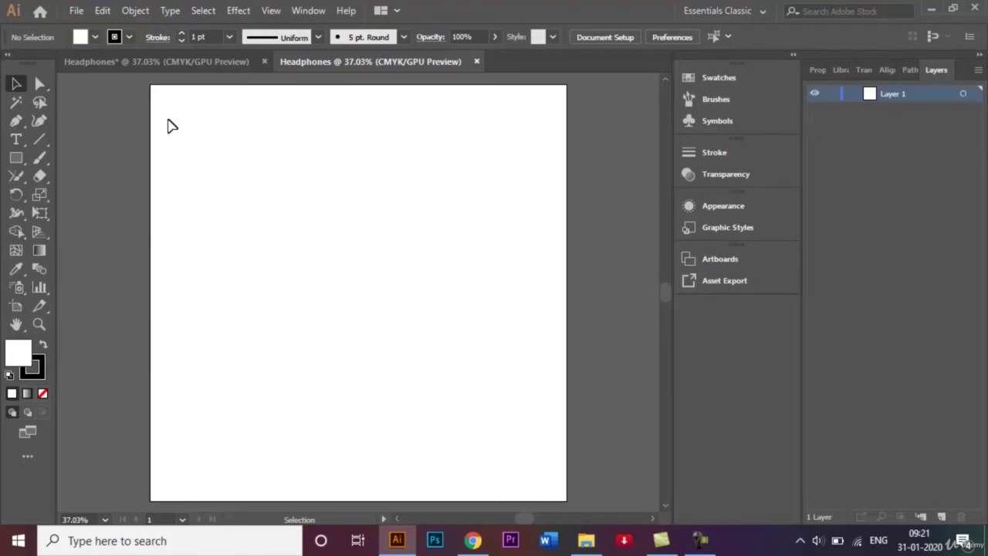
pyautogui.click(225, 63)
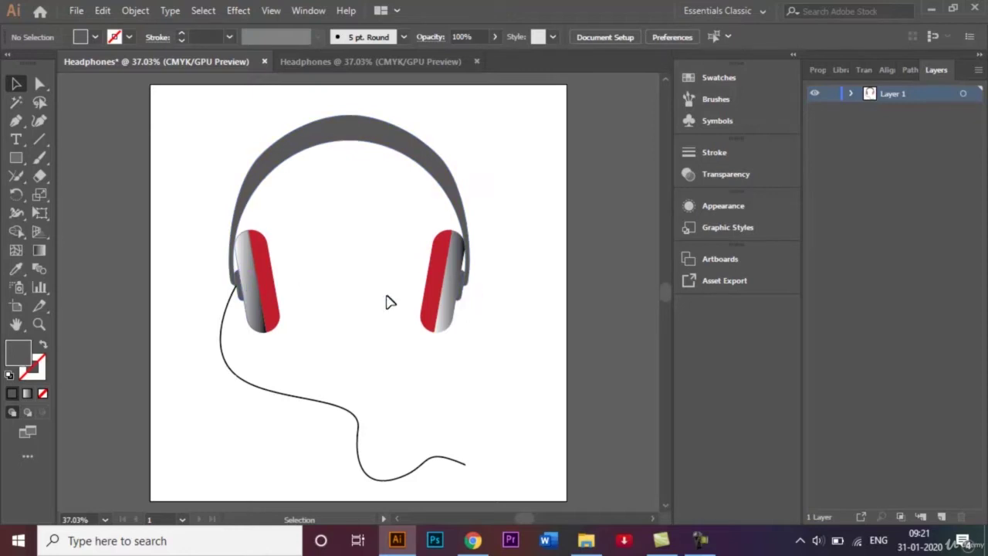
pyautogui.click(359, 62)
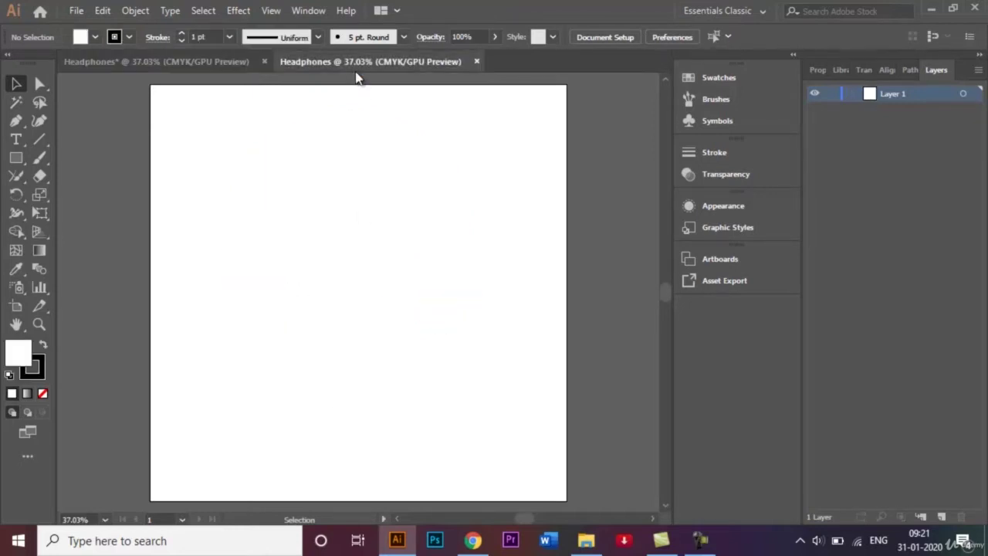
# Draw a tall, narrow rectangle in the left half of the artboard and remove its fill, keeping the black stroke
pyautogui.click(16, 158)
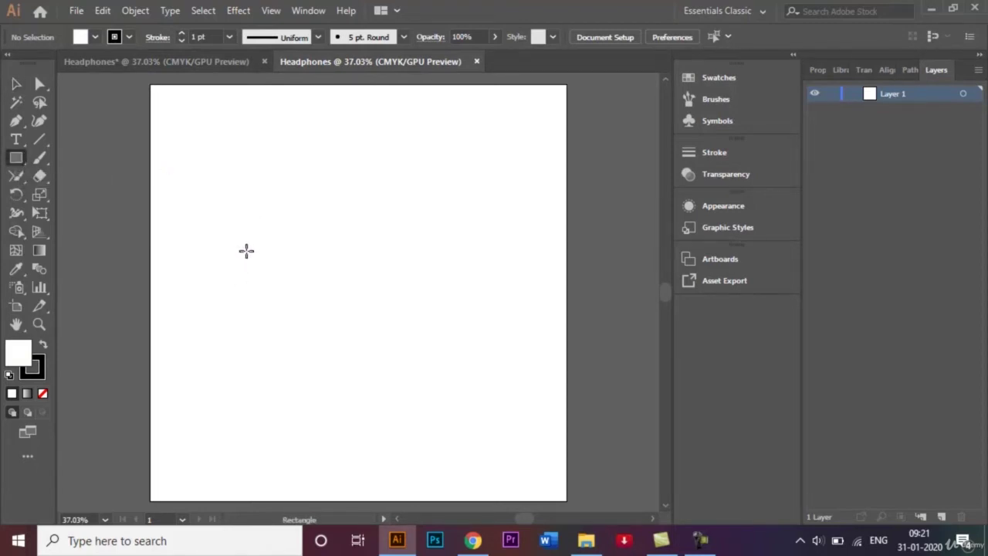
pyautogui.moveTo(246, 251); pyautogui.dragTo(268, 361)
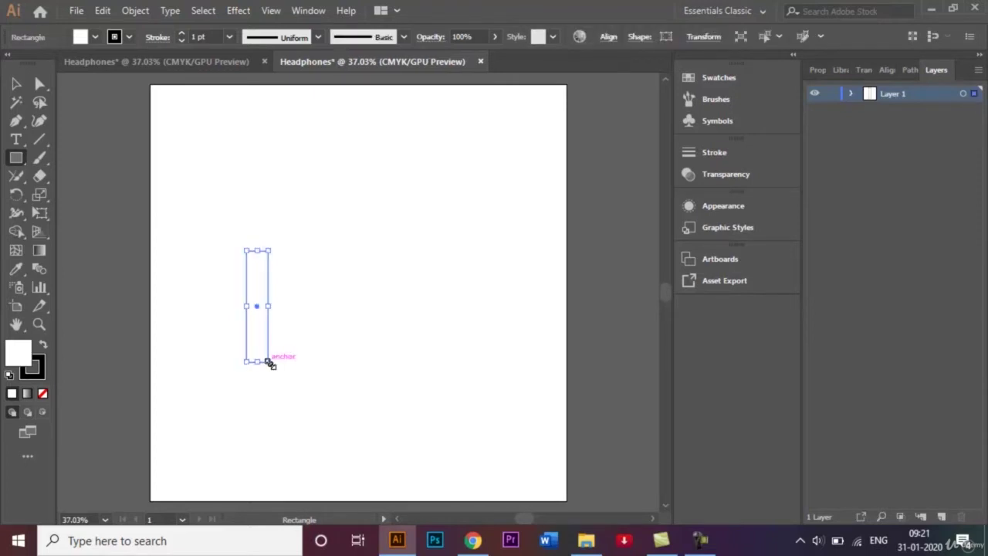
pyautogui.click(42, 394)
pyautogui.click(15, 84)
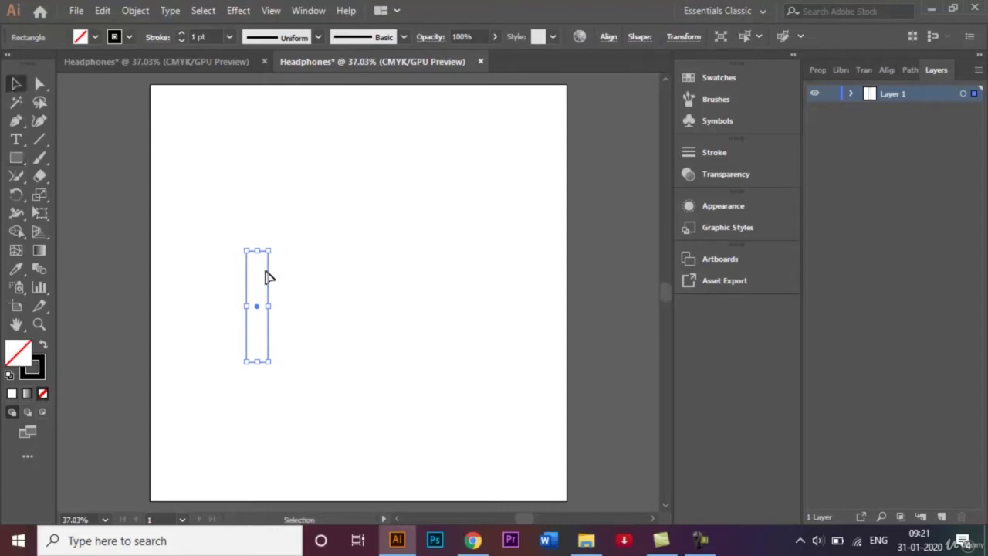
pyautogui.click(295, 279)
pyautogui.click(270, 281)
pyautogui.click(176, 346)
# Tilt the narrow rectangle slightly counter-clockwise so its upper end leans left
pyautogui.click(269, 310)
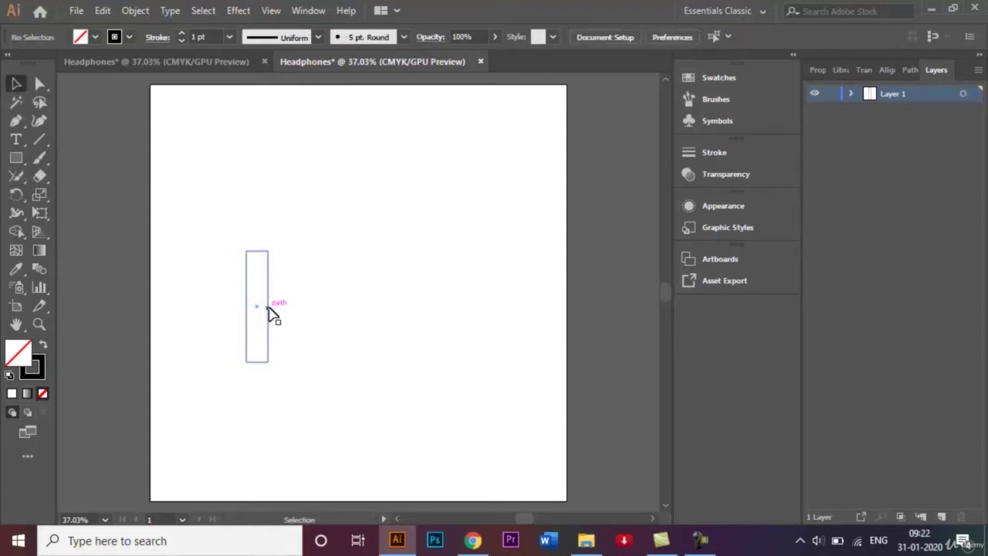
pyautogui.moveTo(242, 246); pyautogui.dragTo(231, 257)
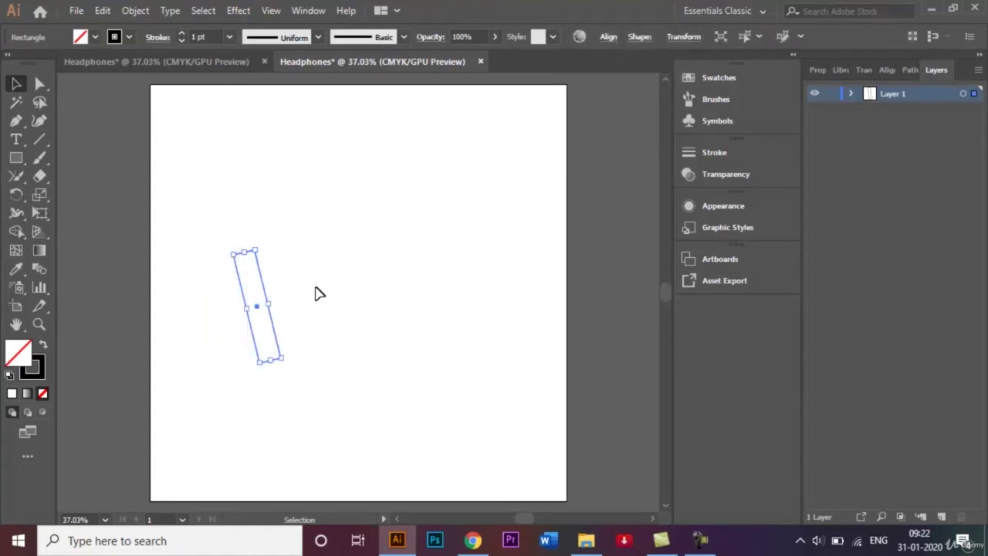
pyautogui.moveTo(283, 358); pyautogui.dragTo(277, 367)
pyautogui.click(297, 375)
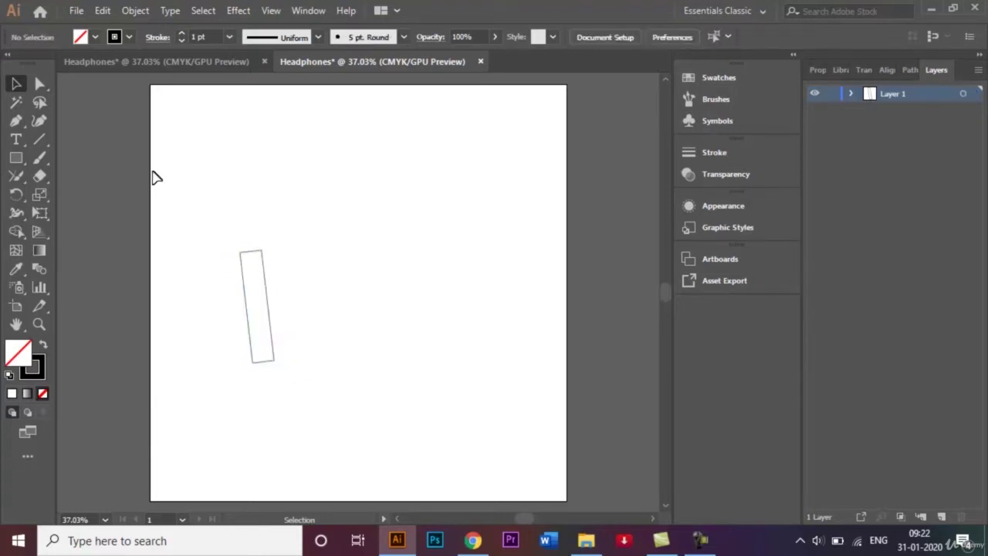
# Duplicate the tilted rectangle and place the copy flush against its left side
pyautogui.click(248, 300)
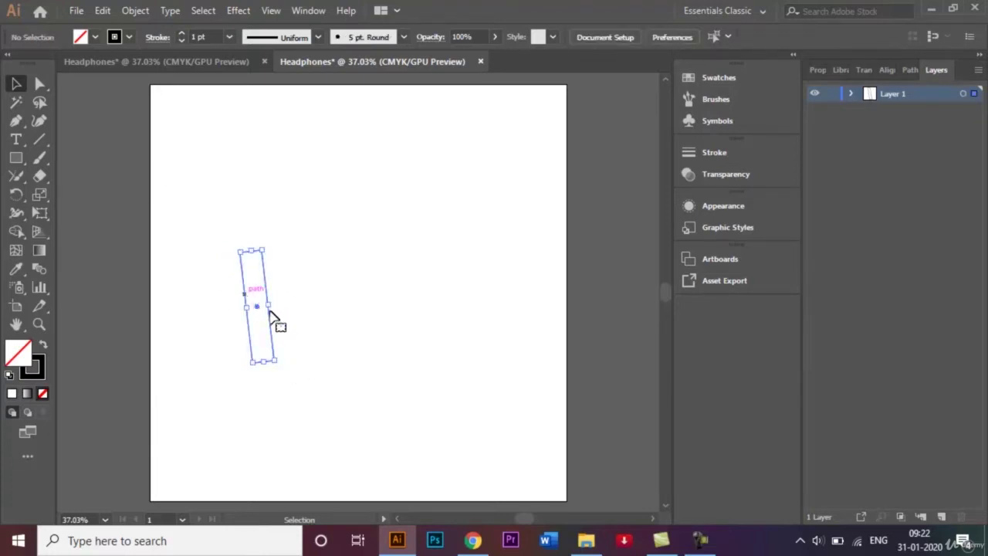
pyautogui.moveTo(257, 307)
pyautogui.mouseDown()
pyautogui.moveTo(237, 309)
pyautogui.moveTo(242, 316)
pyautogui.mouseUp()
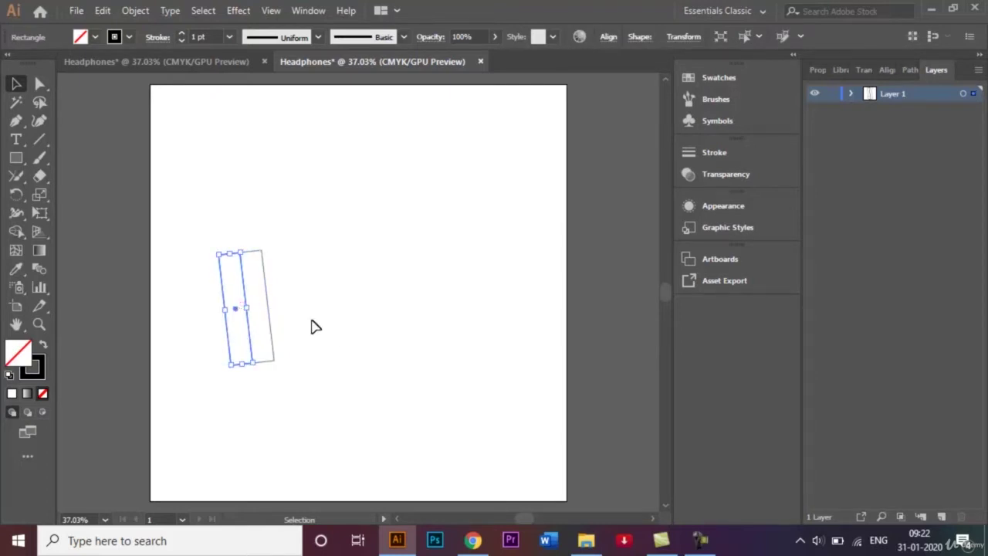
pyautogui.click(312, 327)
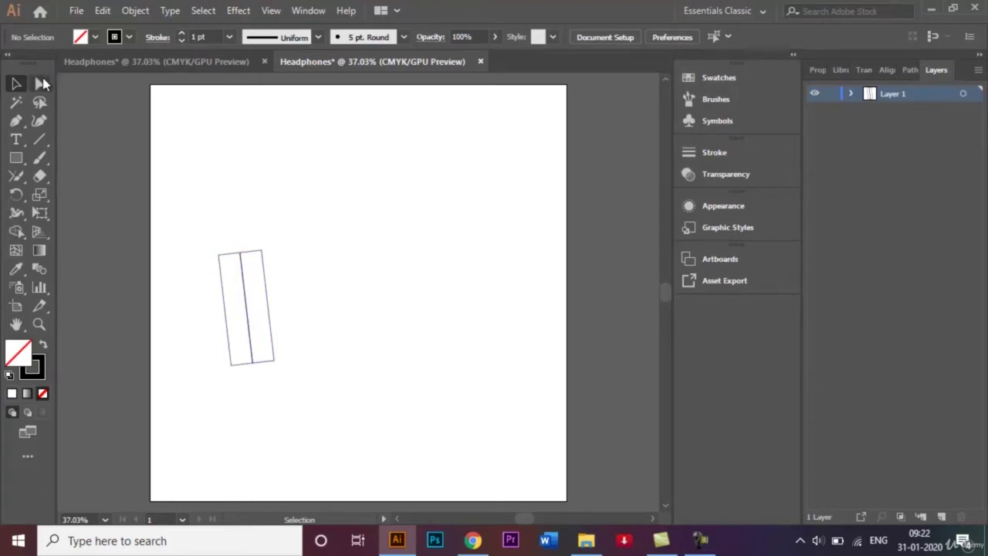
# Round the two outer corners of the right-hand rectangle to the full radius of about 52 px
pyautogui.click(42, 84)
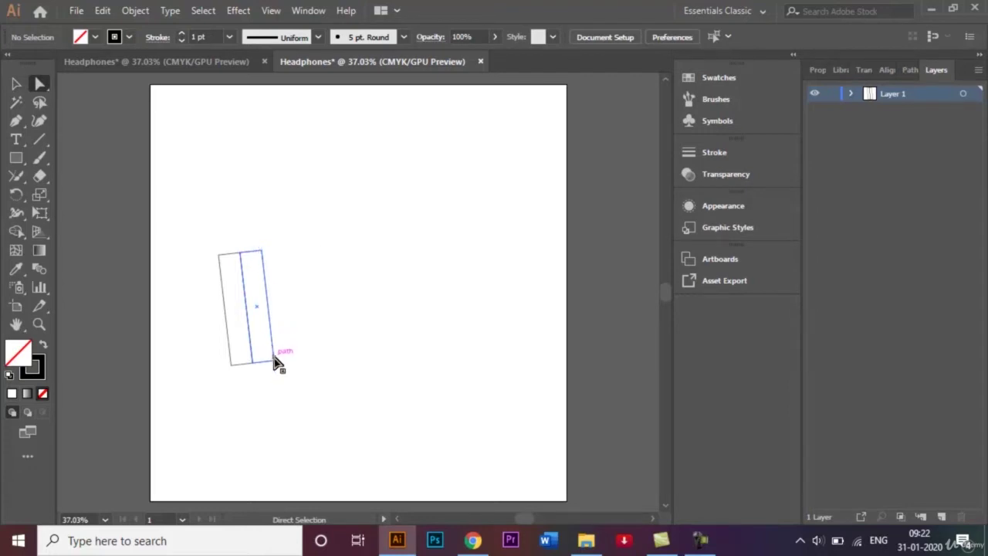
pyautogui.click(262, 251)
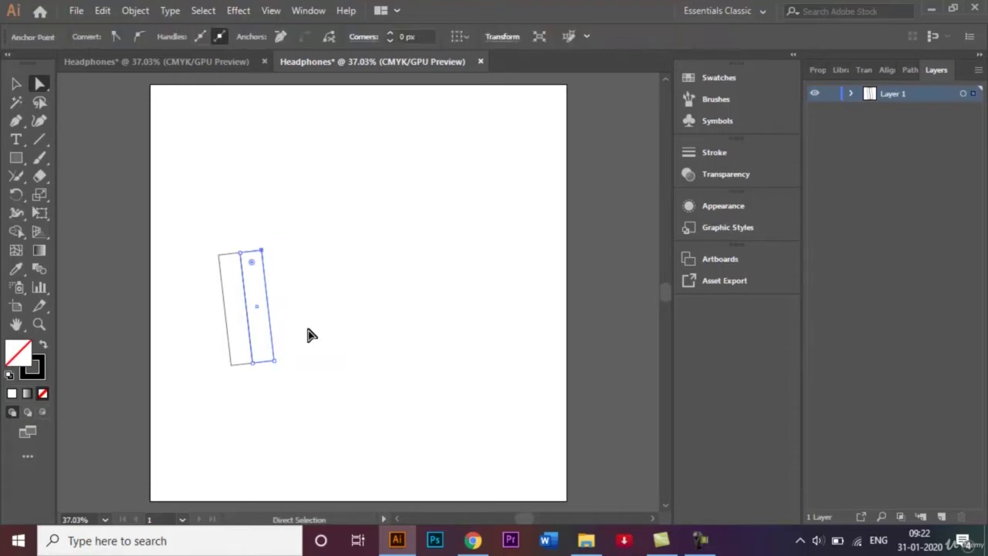
pyautogui.keyDown('shift'); pyautogui.click(274, 362); pyautogui.keyUp('shift')
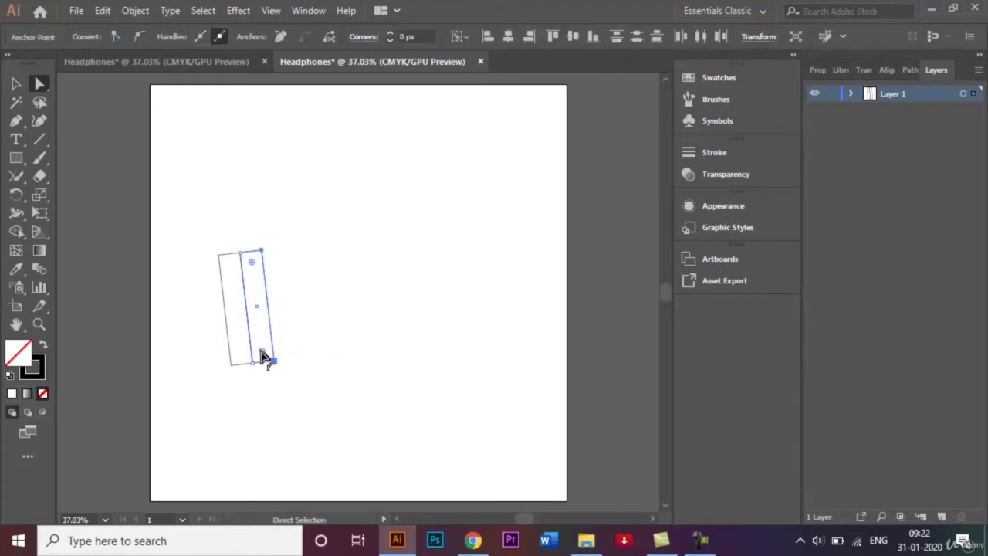
pyautogui.moveTo(262, 355); pyautogui.dragTo(217, 352)
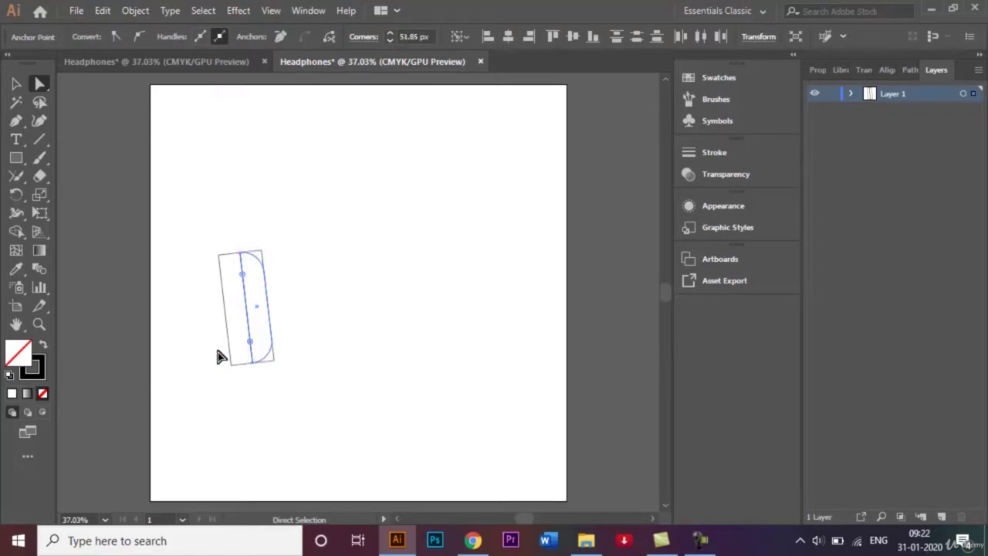
pyautogui.click(302, 361)
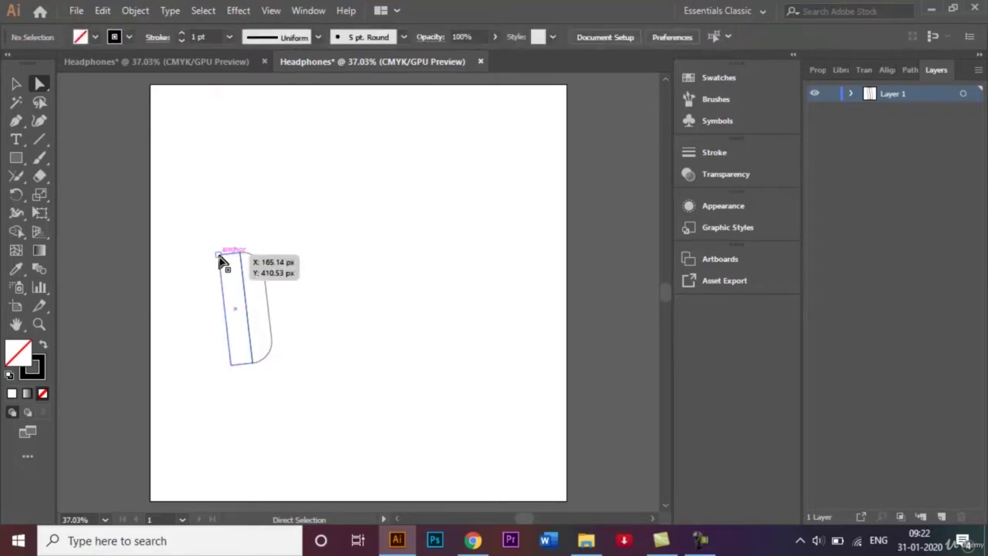
# Round the two outer corners of the left-hand rectangle to about 52 px, completing the capsule-shaped ear cushion
pyautogui.moveTo(220, 258); pyautogui.dragTo(245, 318)
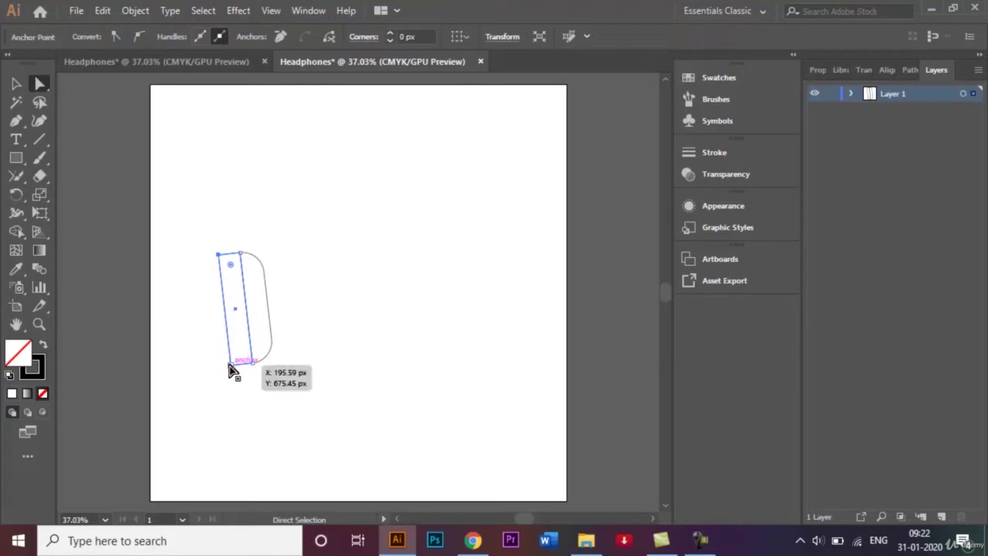
pyautogui.keyDown('shift'); pyautogui.click(230, 365); pyautogui.keyUp('shift')
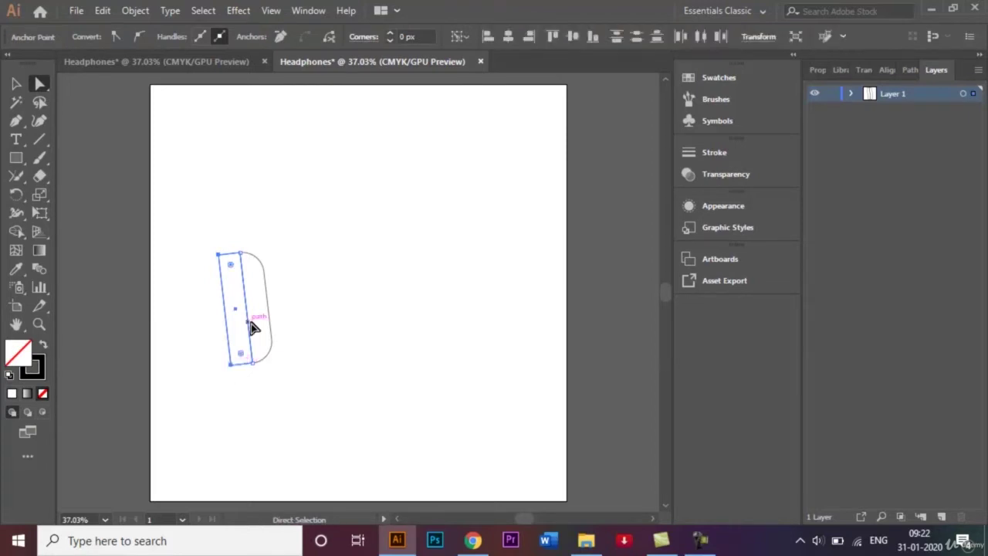
pyautogui.moveTo(241, 355); pyautogui.dragTo(284, 355)
pyautogui.click(16, 84)
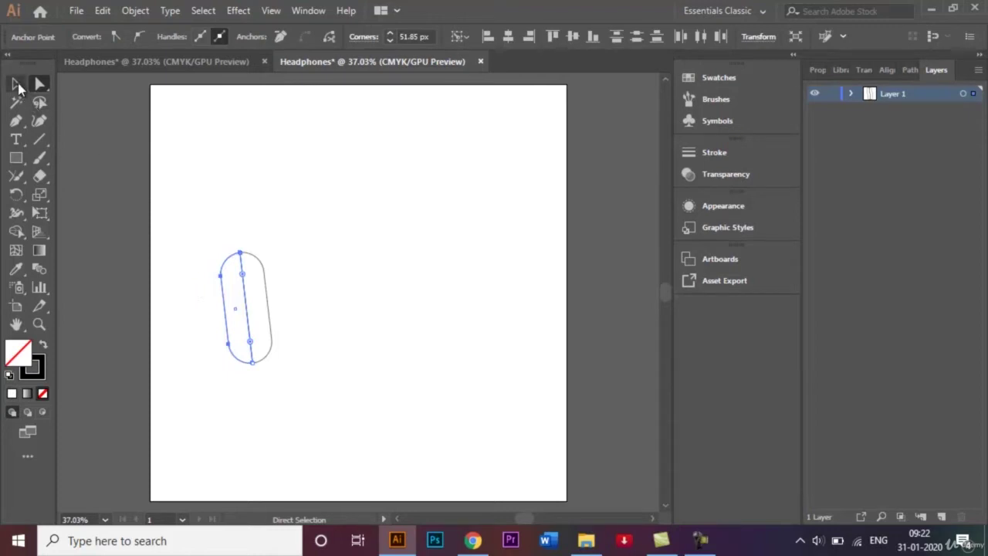
pyautogui.click(119, 241)
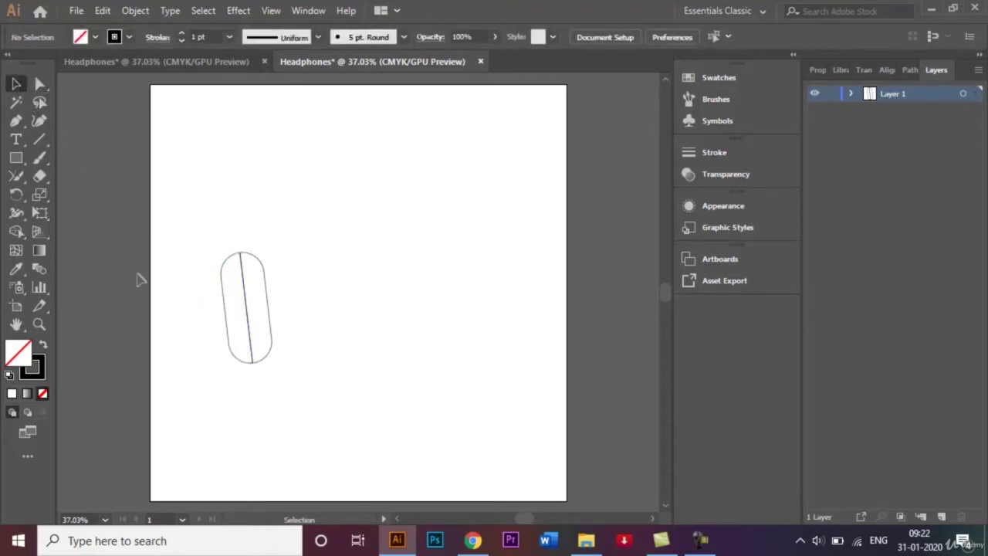
# Draw a small, narrow upright rectangle just outside the left edge of the capsule, at about mid-height
pyautogui.click(16, 158)
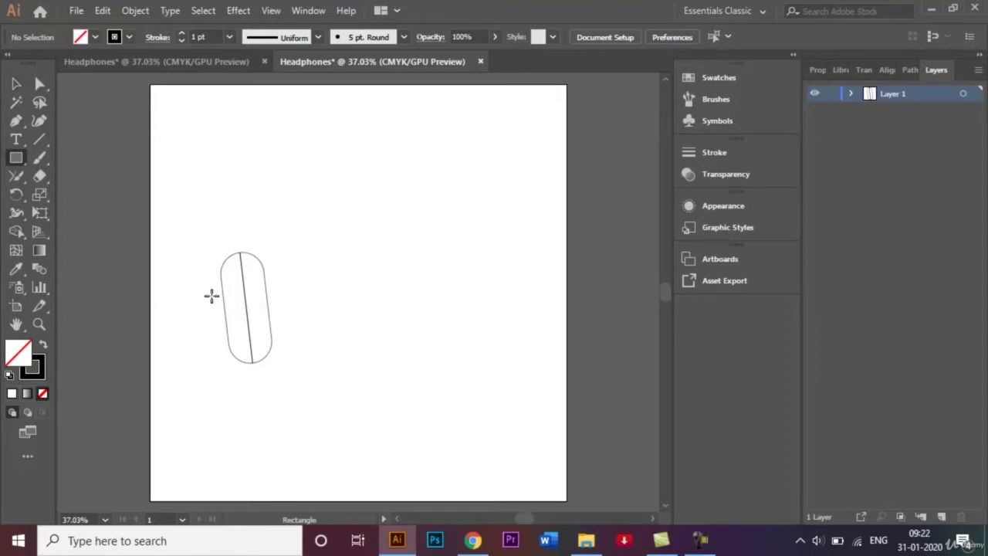
pyautogui.moveTo(211, 296); pyautogui.dragTo(223, 338)
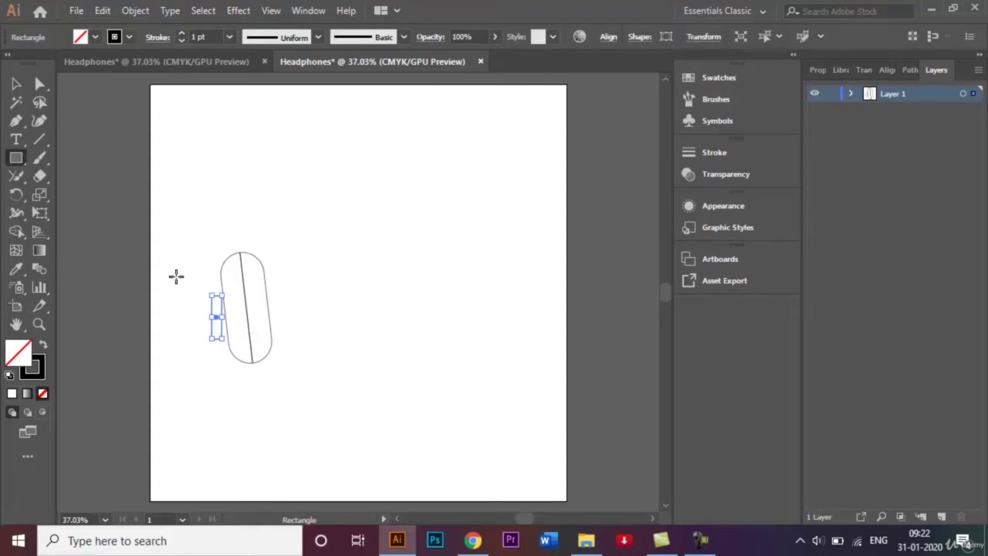
pyautogui.hotkey('ctrl', '+')
pyautogui.hotkey('ctrl', '+')
pyautogui.hotkey('ctrl', '+')
pyautogui.hotkey('ctrl', '+')
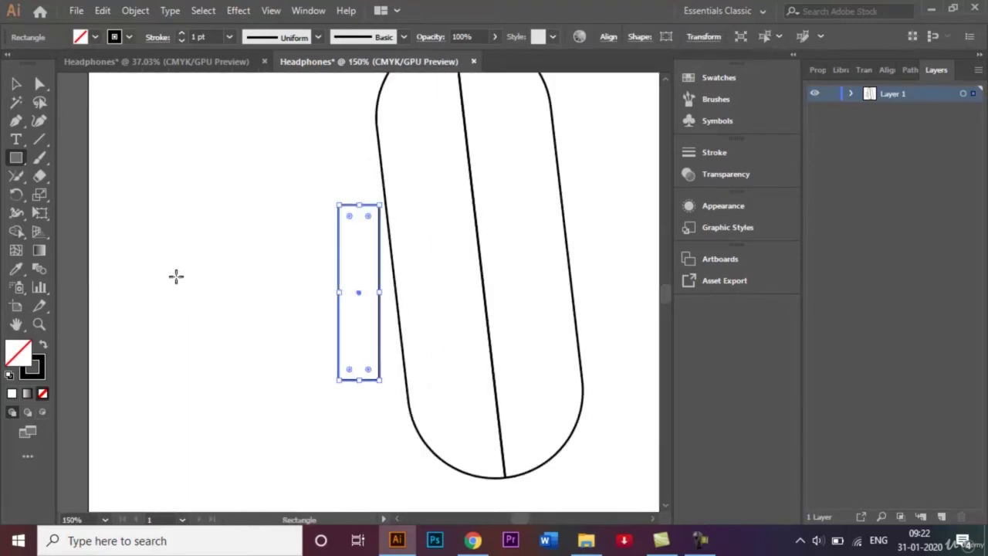
# Rotate the small rectangle to match the capsule's tilt and place it flush against the capsule's left edge
pyautogui.click(16, 83)
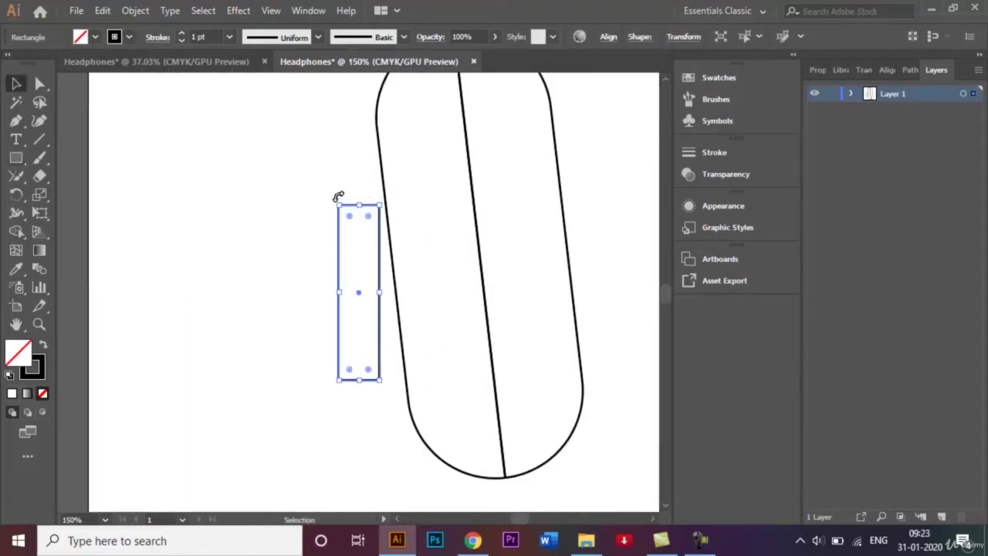
pyautogui.moveTo(336, 200); pyautogui.dragTo(323, 205)
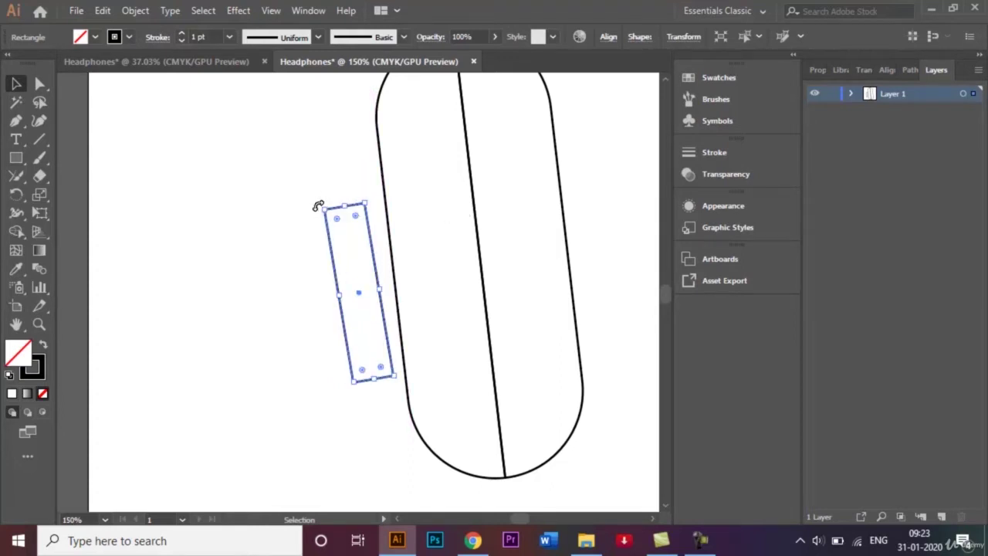
pyautogui.moveTo(318, 206); pyautogui.dragTo(331, 209)
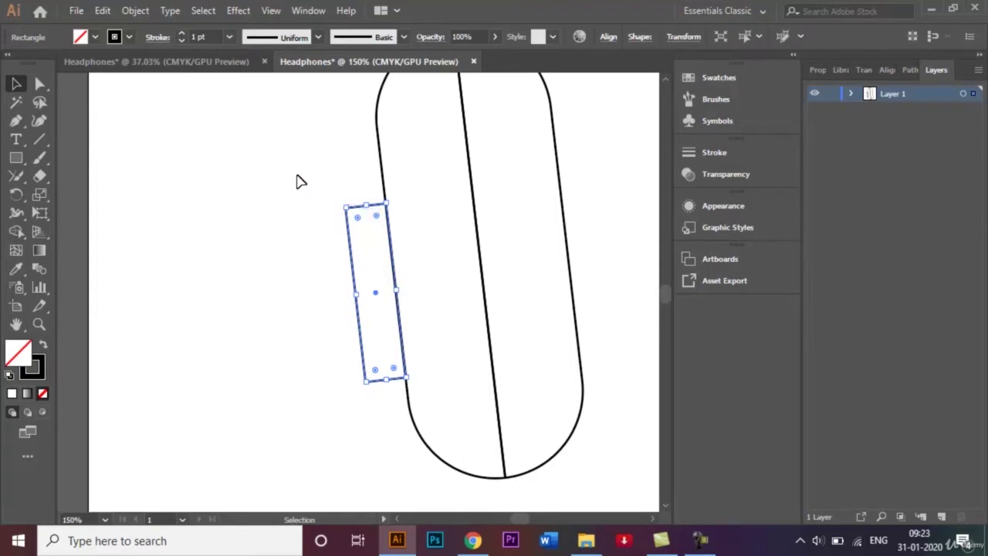
pyautogui.click(298, 180)
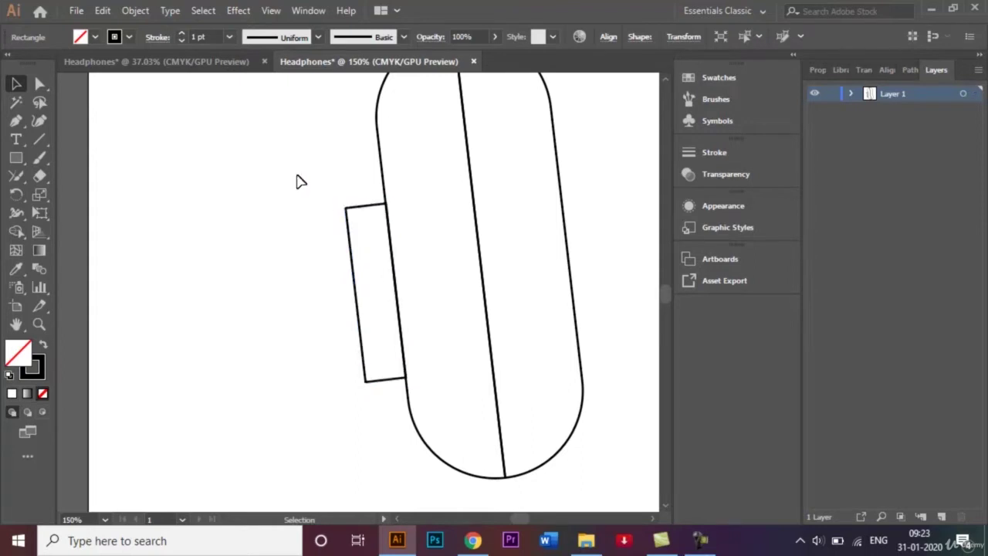
# Nudge the small rectangle a short distance straight up beside the capsule's left edge
pyautogui.click(367, 209)
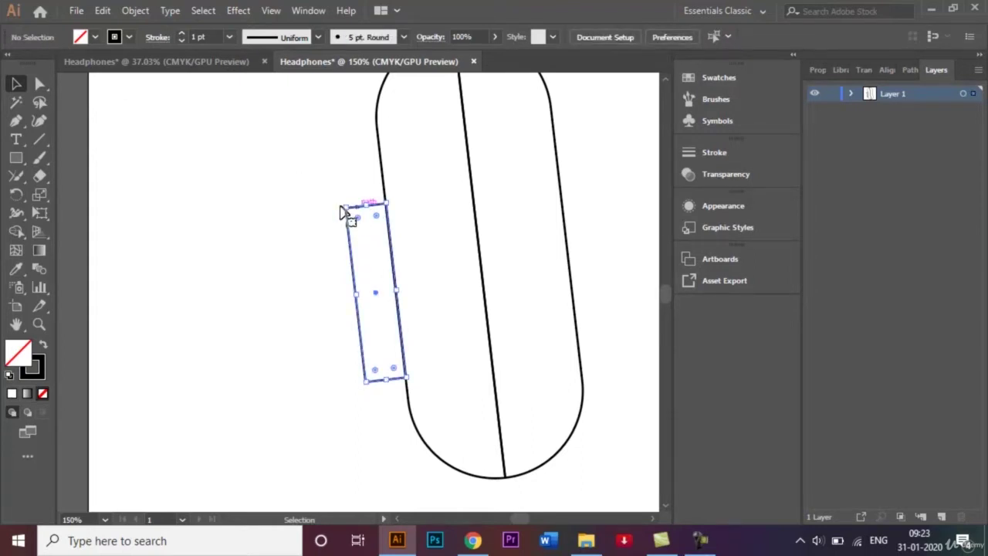
pyautogui.press('Up')
pyautogui.press('Up')
pyautogui.press('Up')
pyautogui.press('Up')
pyautogui.press('Up')
pyautogui.press('Up')
pyautogui.press('Up')
pyautogui.press('Up')
pyautogui.press('Up')
pyautogui.press('Up')
pyautogui.press('Up')
pyautogui.press('Up')
pyautogui.press('Up')
pyautogui.press('Up')
pyautogui.press('Up')
pyautogui.press('Up')
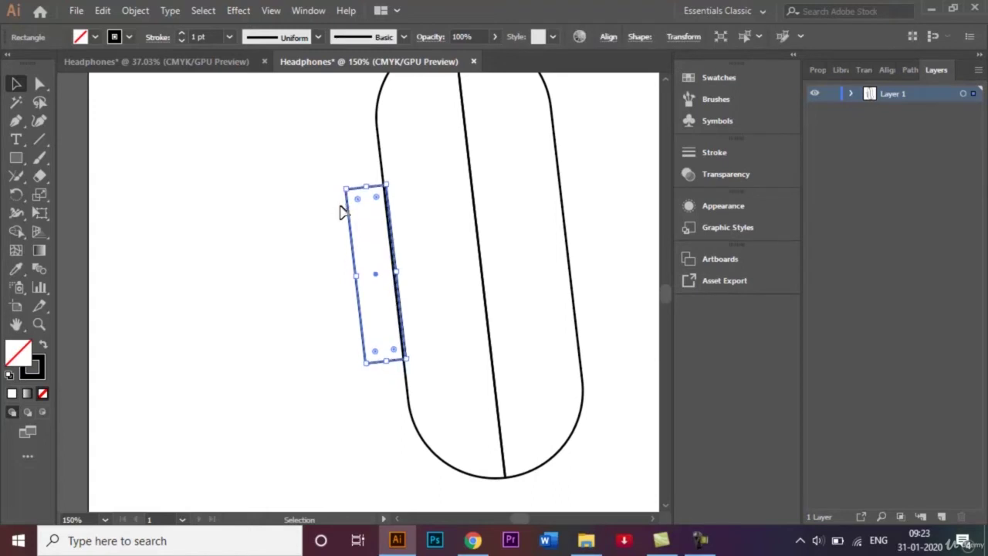
# Nudge the small rectangle slightly left so its inner edge lies flush against the capsule's left edge, and deselect it
pyautogui.press('Left')
pyautogui.press('Left')
pyautogui.press('Left')
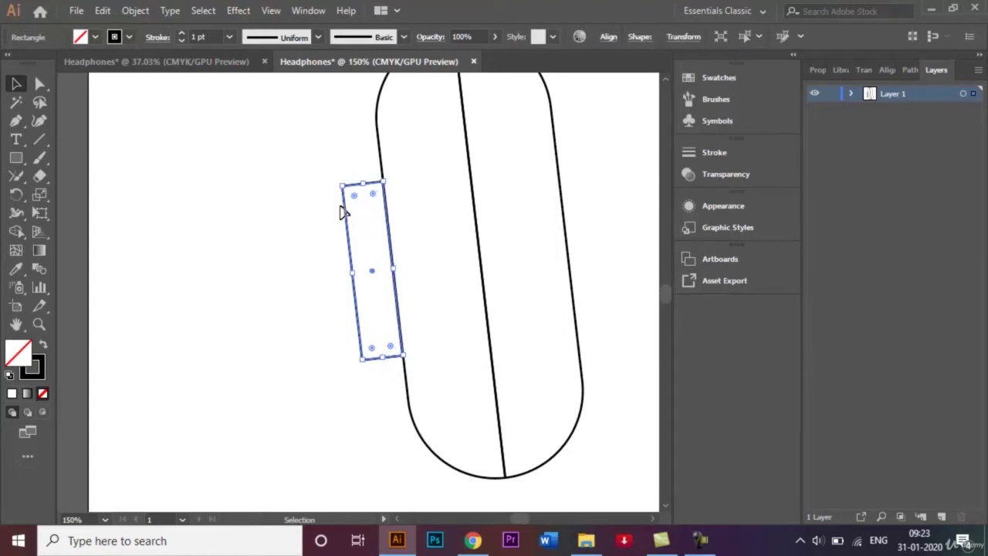
pyautogui.click(324, 203)
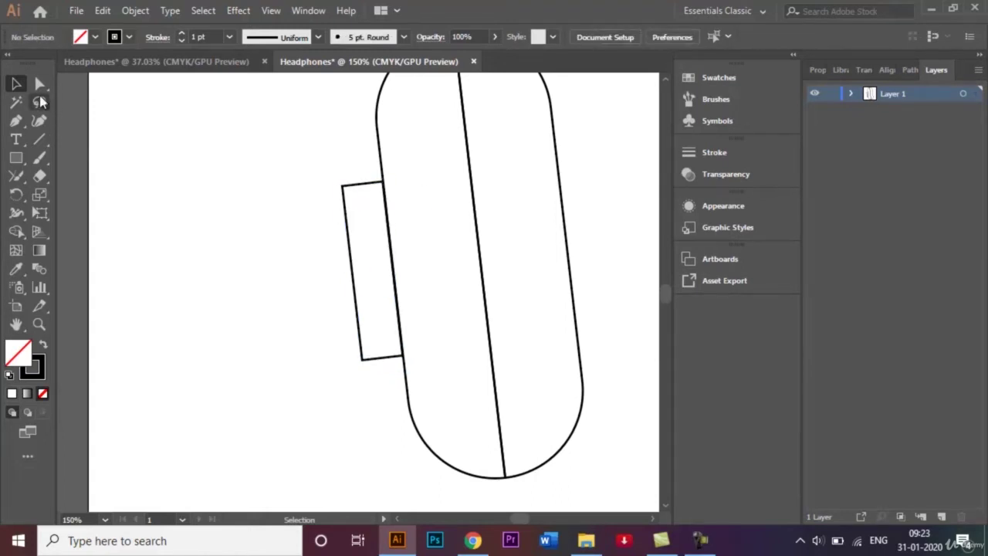
# Round the two outer corners of the small rectangle beside the capsule to about 14.8 px
pyautogui.click(40, 83)
pyautogui.click(344, 187)
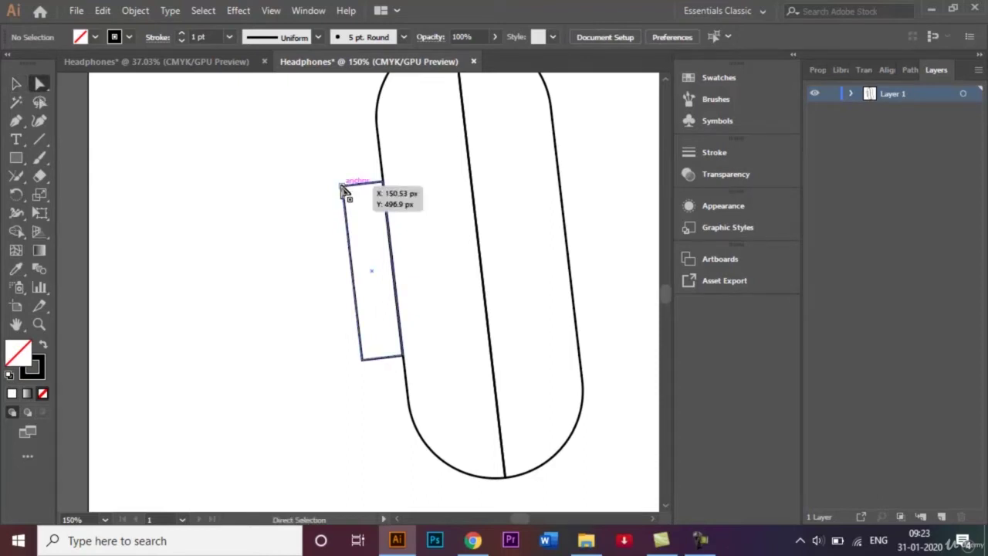
pyautogui.click(344, 188)
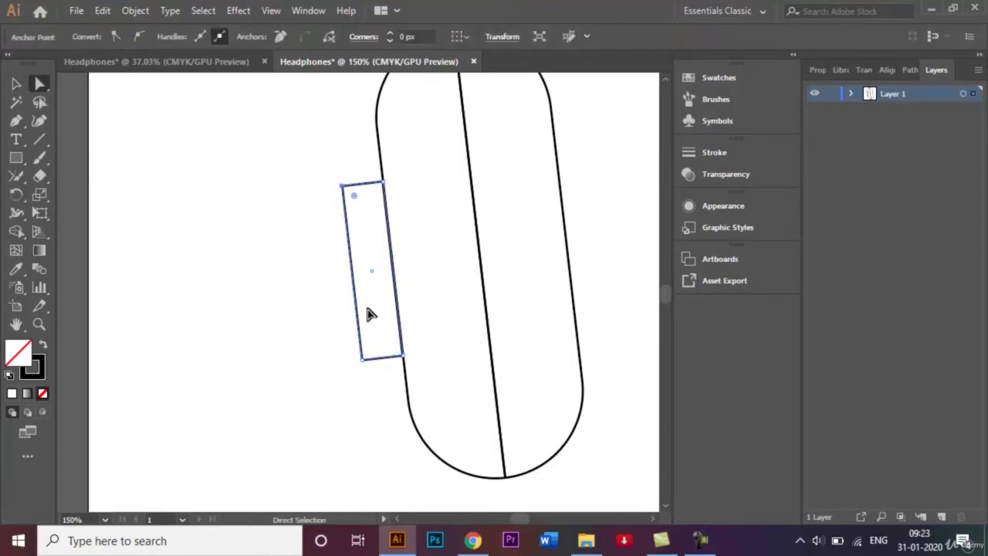
pyautogui.keyDown('shift'); pyautogui.click(362, 360); pyautogui.keyUp('shift')
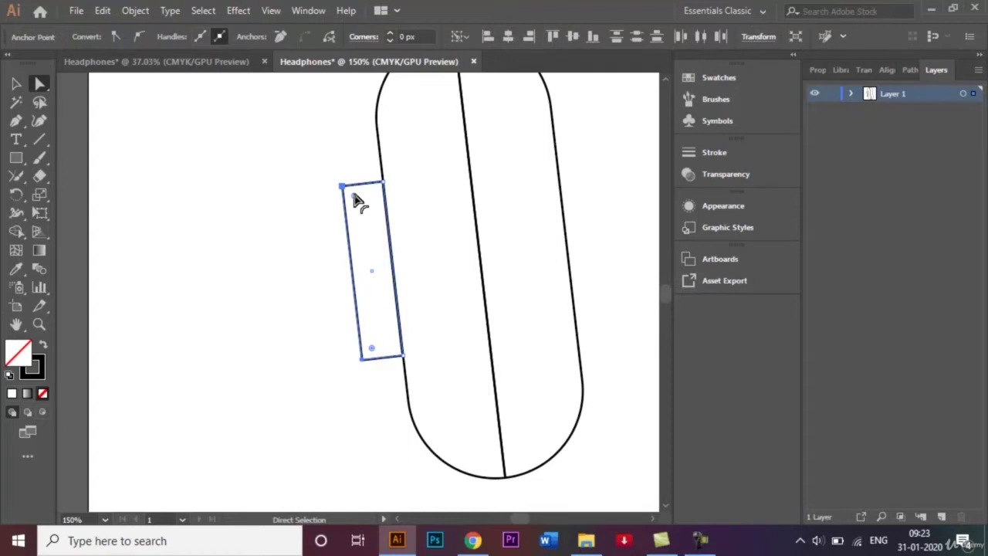
pyautogui.moveTo(357, 201); pyautogui.dragTo(381, 198)
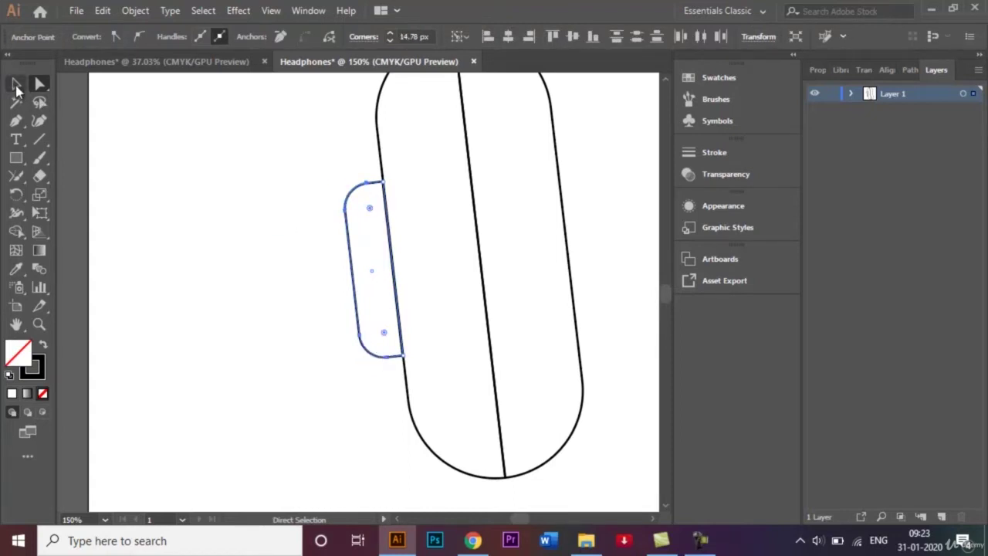
pyautogui.click(17, 85)
pyautogui.click(200, 190)
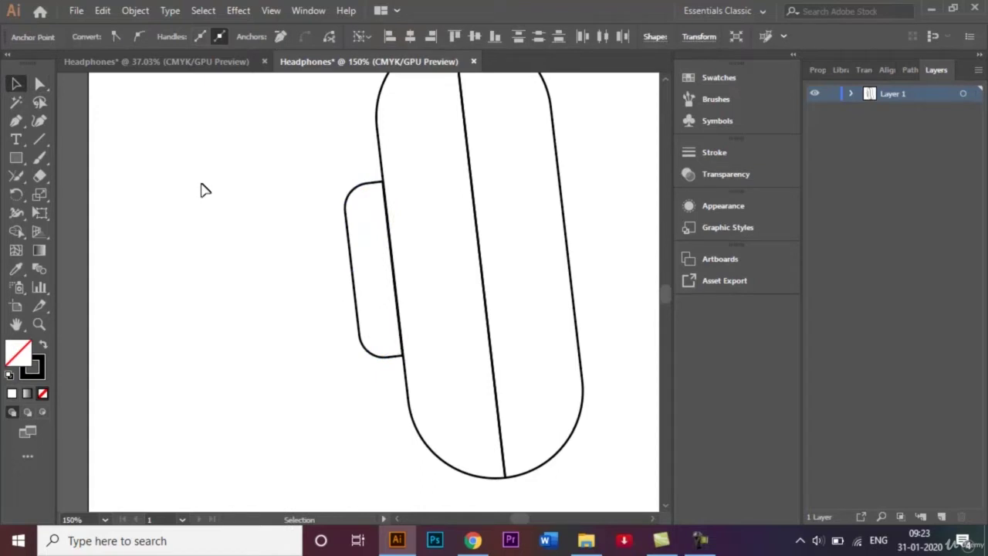
# Narrow the small rounded side piece to about half its width, keeping its inner edge against the capsule
pyautogui.click(356, 265)
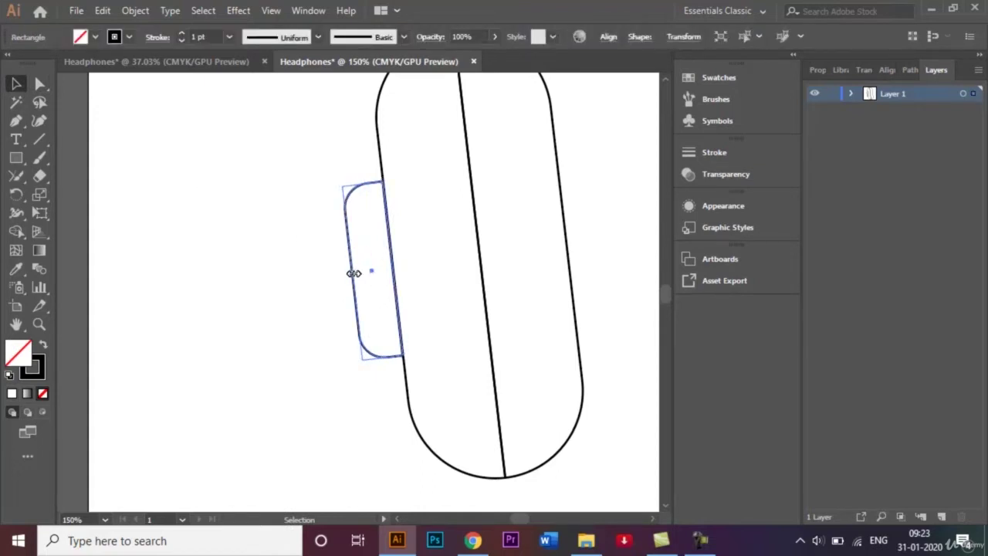
pyautogui.moveTo(353, 273); pyautogui.dragTo(376, 271)
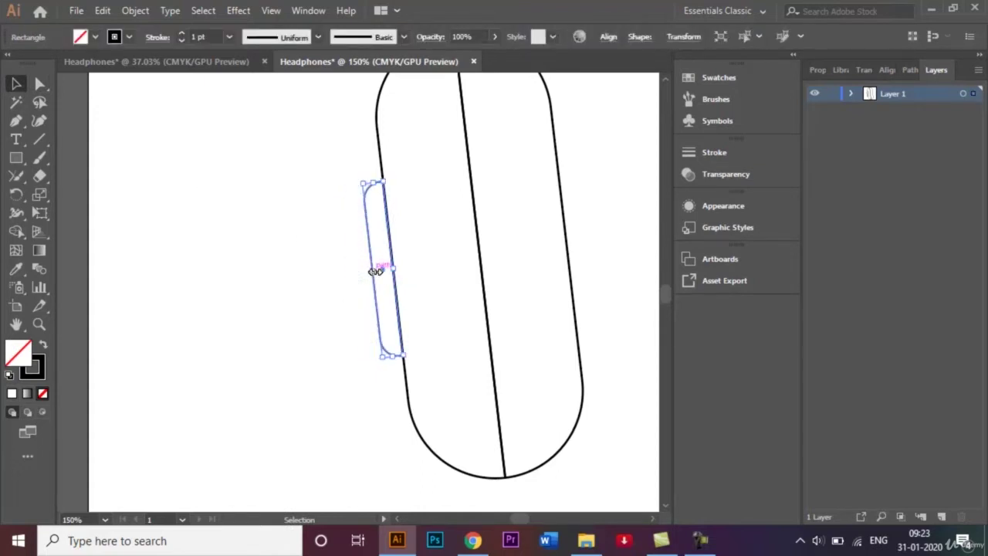
pyautogui.click(293, 296)
# Move the small side piece a short distance left, clear of the capsule
pyautogui.hotkey('ctrl', '0')
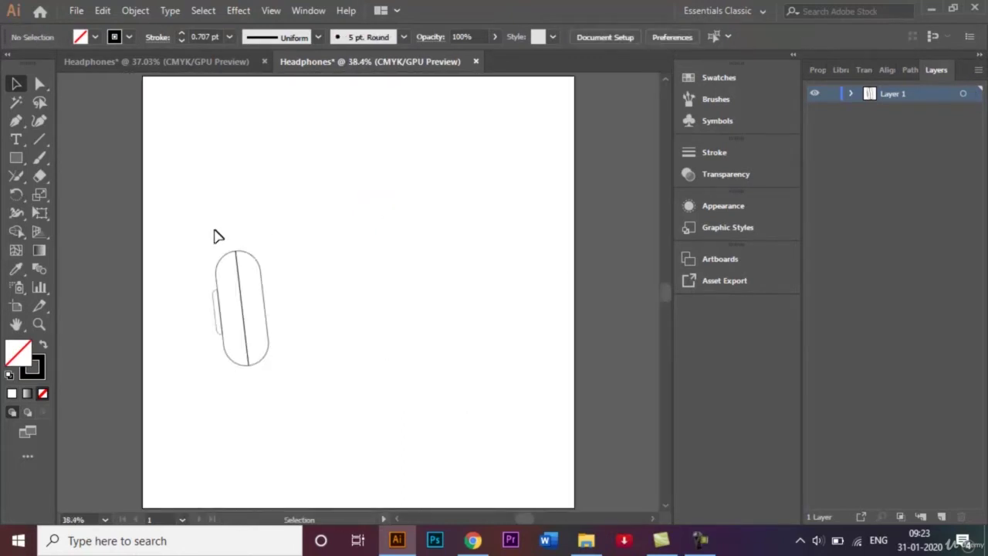
pyautogui.moveTo(223, 239); pyautogui.dragTo(264, 370)
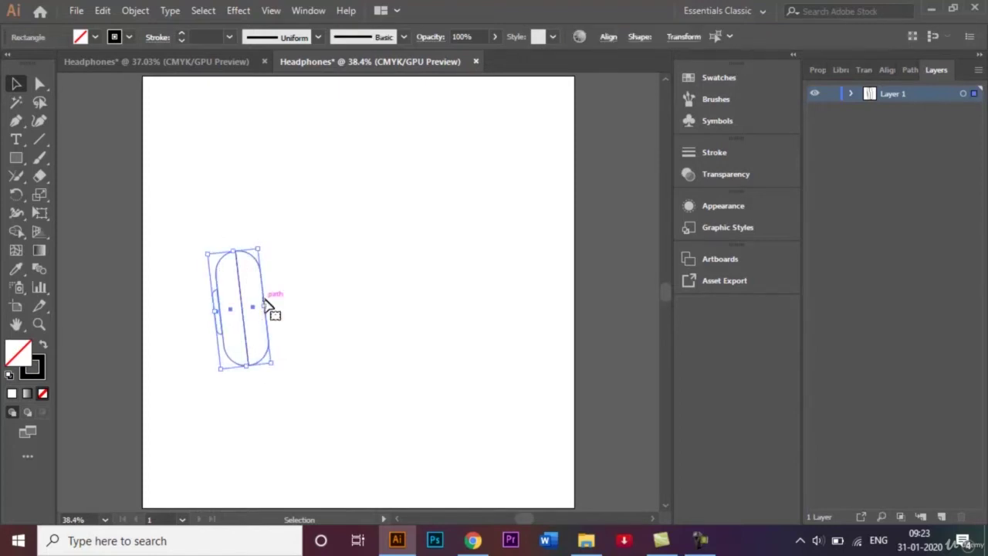
pyautogui.moveTo(266, 306); pyautogui.dragTo(193, 318)
pyautogui.click(295, 315)
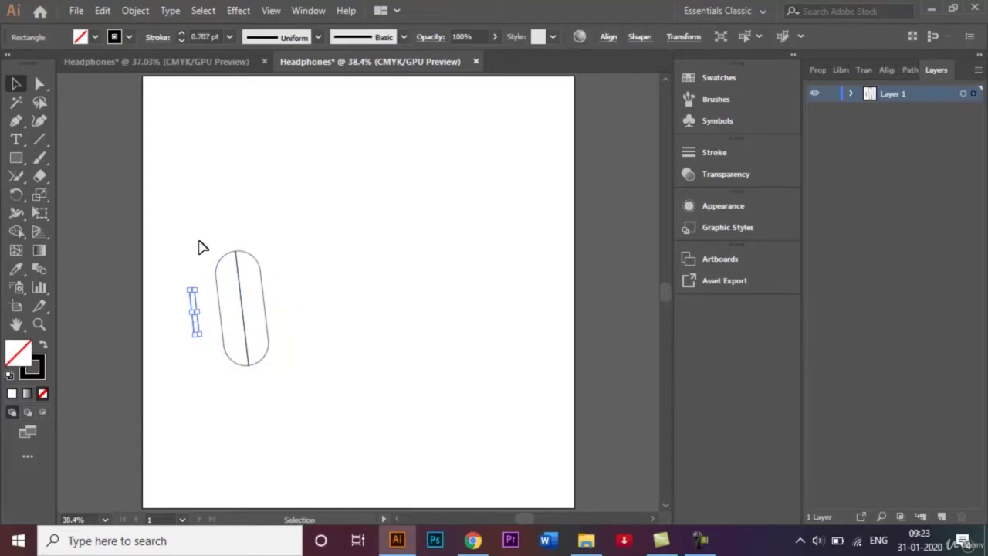
# Select both capsule halves and narrow them together from the right side to make a slimmer ear cup
pyautogui.click(287, 365)
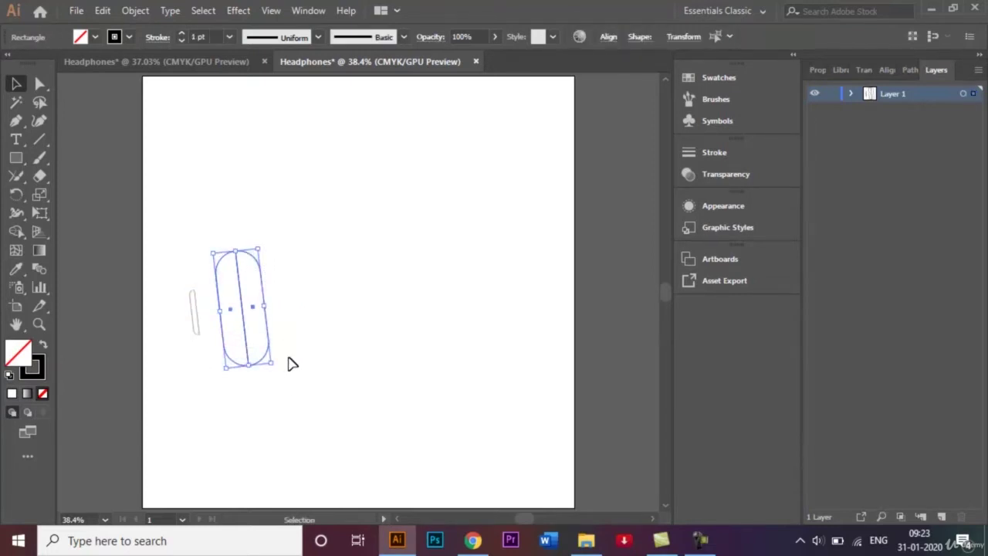
pyautogui.moveTo(266, 306); pyautogui.dragTo(254, 309)
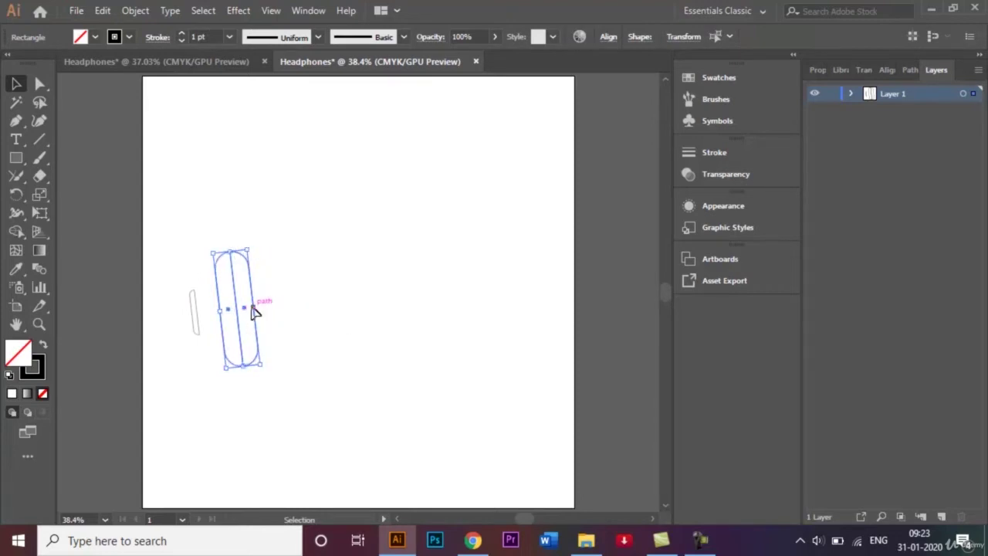
pyautogui.click(270, 311)
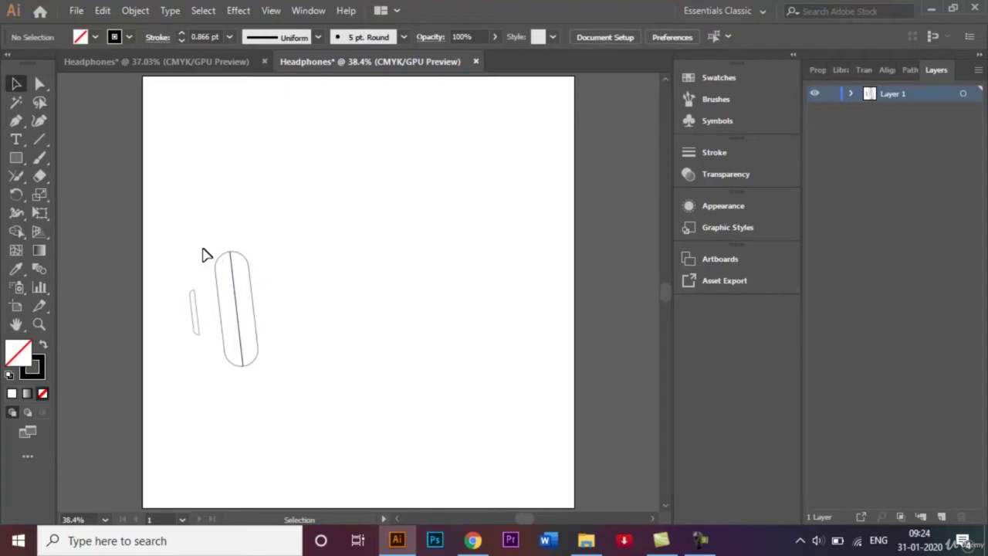
# Move the small side piece right until it sits flush against the slimmer capsule's left edge again
pyautogui.click(203, 331)
pyautogui.hotkey('shift', 'Right')
pyautogui.hotkey('shift', 'Right')
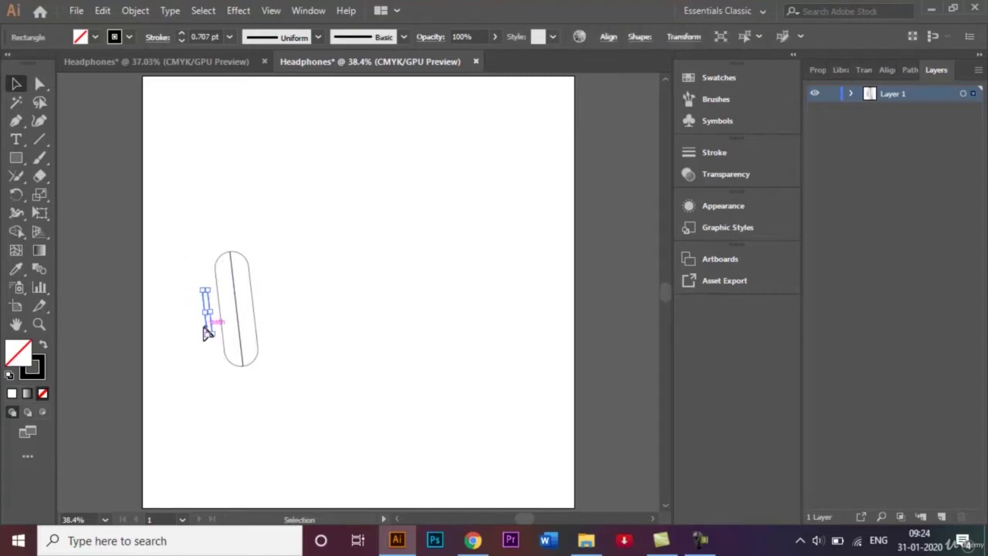
pyautogui.press('Right')
pyautogui.press('Right')
pyautogui.press('Right')
pyautogui.press('Right')
pyautogui.press('Right')
pyautogui.press('Right')
pyautogui.press('Right')
pyautogui.press('Right')
pyautogui.press('Right')
pyautogui.press('Right')
pyautogui.press('Right')
pyautogui.press('Right')
pyautogui.press('Right')
pyautogui.press('Right')
pyautogui.press('Right')
pyautogui.click(315, 313)
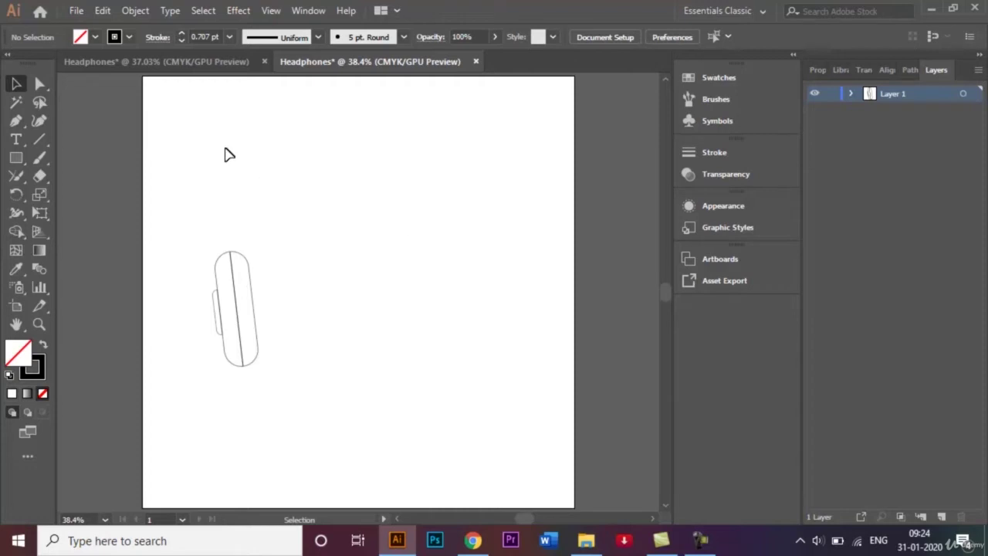
# Select the whole left ear cup and create a reflected copy of it across the vertical axis
pyautogui.moveTo(200, 233); pyautogui.dragTo(280, 399)
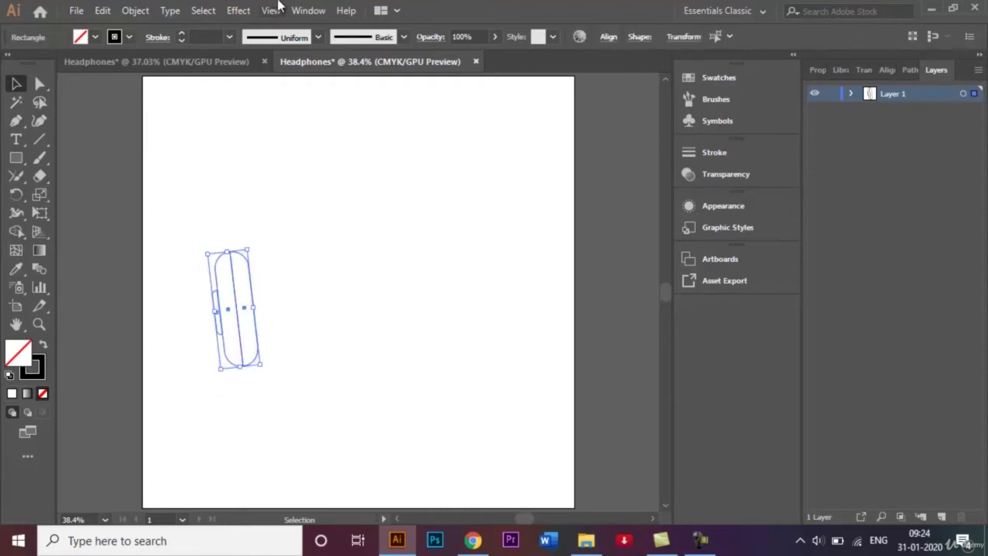
pyautogui.click(135, 10)
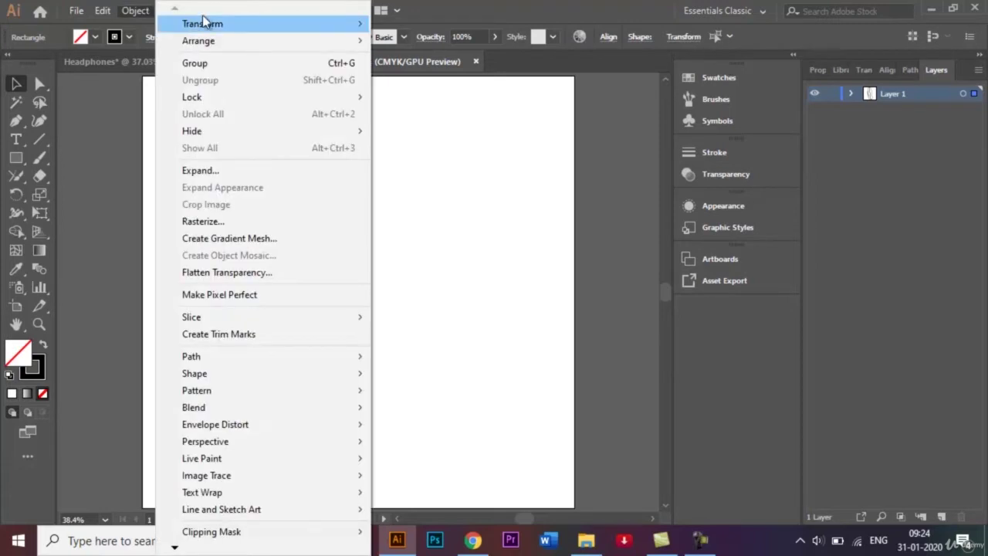
pyautogui.moveTo(212, 24)
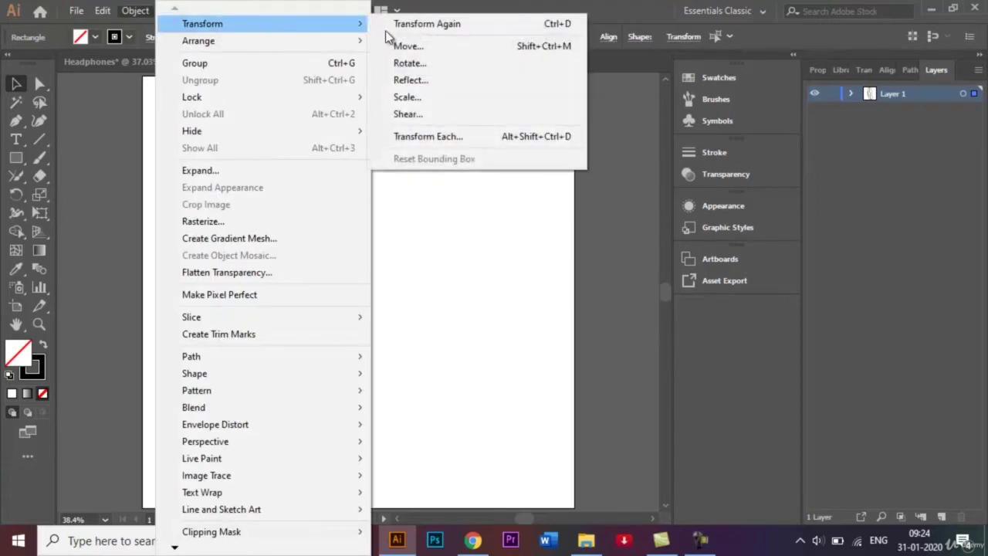
pyautogui.click(437, 87)
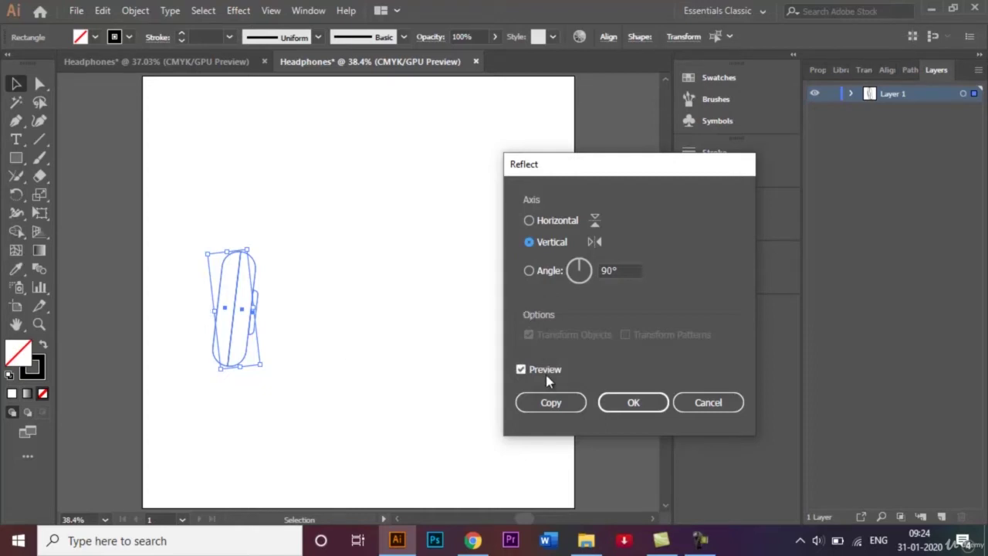
pyautogui.click(553, 405)
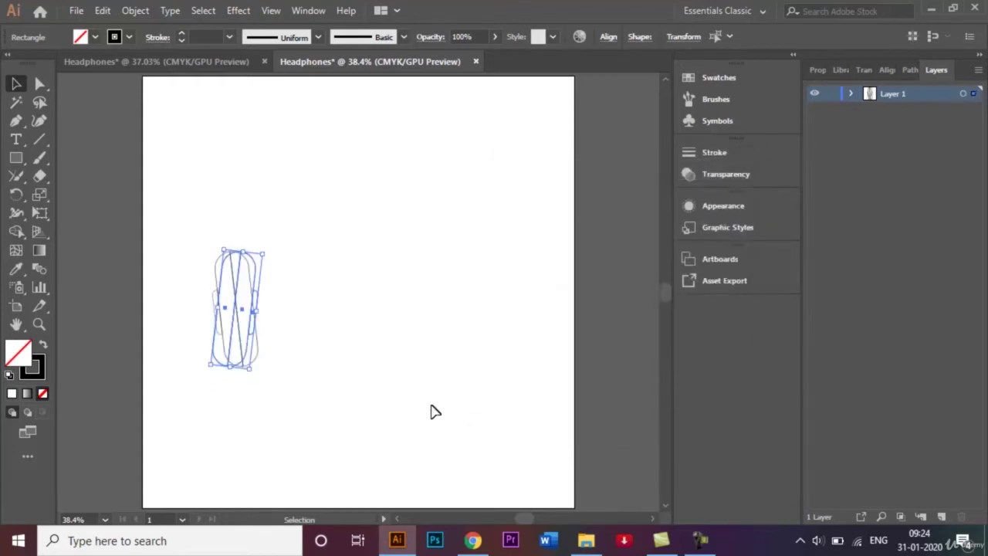
# Move the mirrored ear cup horizontally to the right, leaving a wide headband gap between the two cups, and deselect it
pyautogui.hotkey('shift', 'Right')
pyautogui.hotkey('shift', 'Right')
pyautogui.hotkey('shift', 'Right')
pyautogui.hotkey('shift', 'Right')
pyautogui.hotkey('shift', 'Right')
pyautogui.hotkey('shift', 'Right')
pyautogui.hotkey('shift', 'Right')
pyautogui.hotkey('shift', 'Right')
pyautogui.hotkey('shift', 'Right')
pyautogui.hotkey('shift', 'Right')
pyautogui.hotkey('shift', 'Right')
pyautogui.hotkey('shift', 'Right')
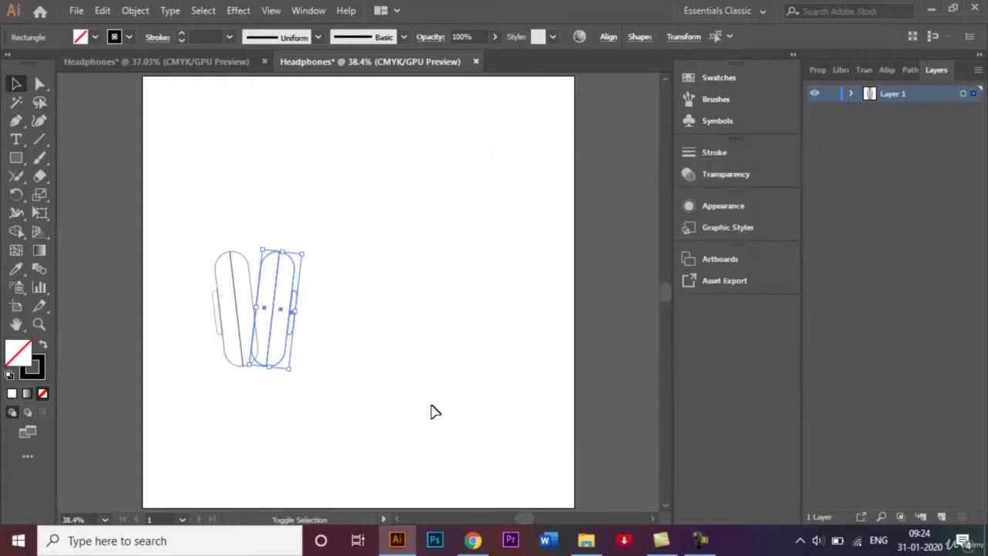
pyautogui.hotkey('shift', 'Right')
pyautogui.hotkey('shift', 'Right')
pyautogui.hotkey('shift', 'Right')
pyautogui.hotkey('shift', 'Right')
pyautogui.hotkey('shift', 'Right')
pyautogui.hotkey('shift', 'Right')
pyautogui.hotkey('shift', 'Right')
pyautogui.hotkey('shift', 'Right')
pyautogui.hotkey('shift', 'Right')
pyautogui.hotkey('shift', 'Right')
pyautogui.hotkey('shift', 'Right')
pyautogui.hotkey('shift', 'Right')
pyautogui.hotkey('shift', 'Right')
pyautogui.hotkey('shift', 'Right')
pyautogui.hotkey('shift', 'Right')
pyautogui.hotkey('shift', 'Right')
pyautogui.hotkey('shift', 'Right')
pyautogui.hotkey('shift', 'Right')
pyautogui.hotkey('shift', 'Right')
pyautogui.hotkey('shift', 'Right')
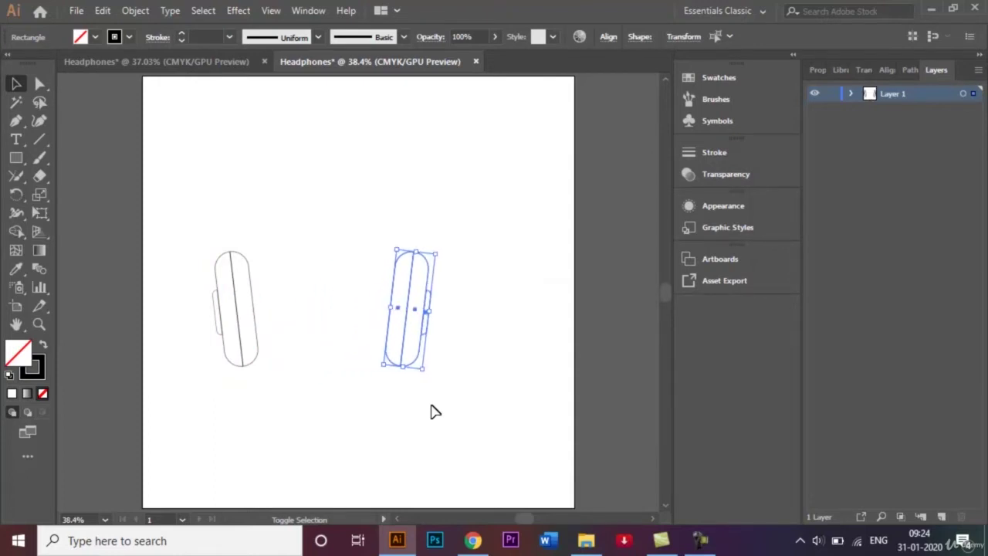
pyautogui.hotkey('shift', 'Right')
pyautogui.hotkey('shift', 'Right')
pyautogui.hotkey('shift', 'Right')
pyautogui.hotkey('shift', 'Right')
pyautogui.hotkey('shift', 'Right')
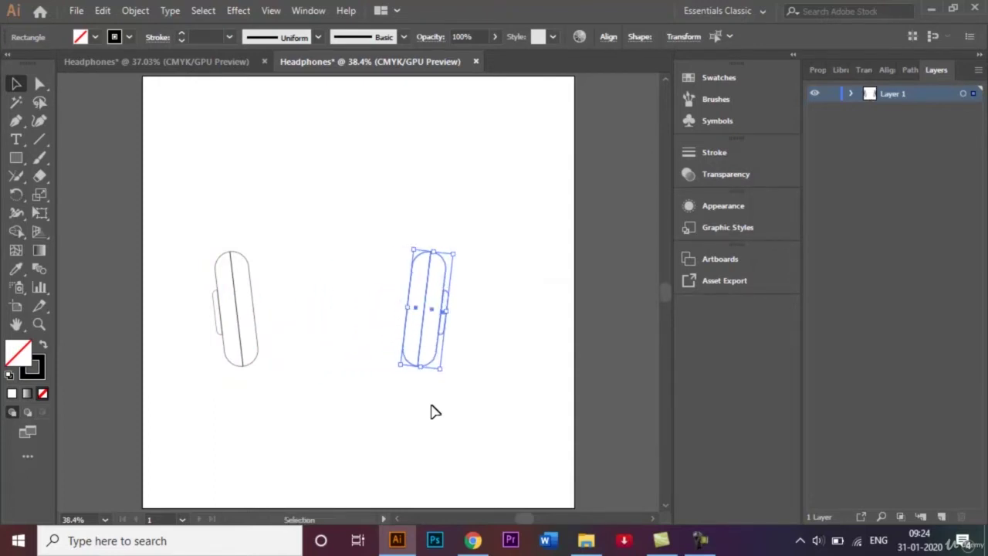
pyautogui.click(327, 361)
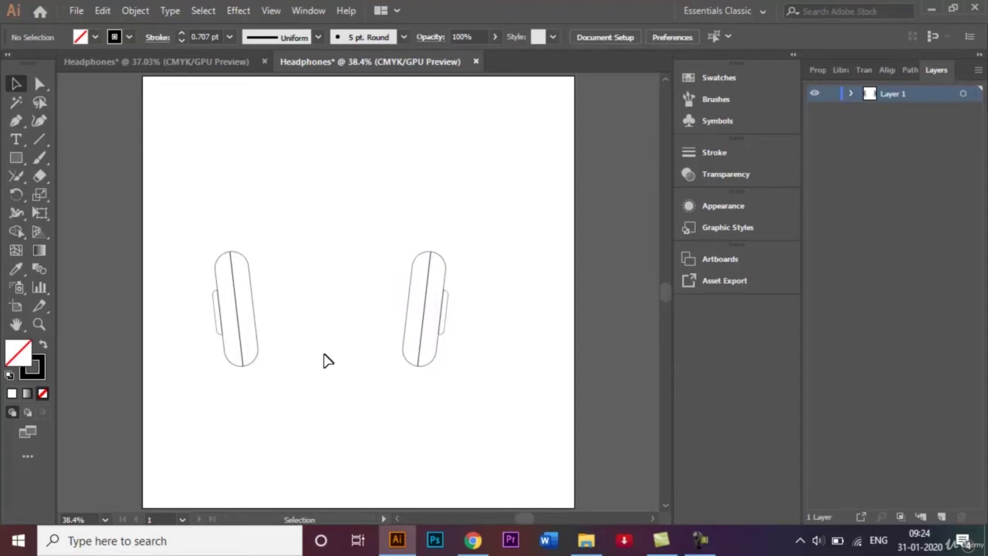
# Check the headband in the finished reference drawing, and draw a circle about 582 px across, centred between the ear cups and enclosing them
pyautogui.click(154, 68)
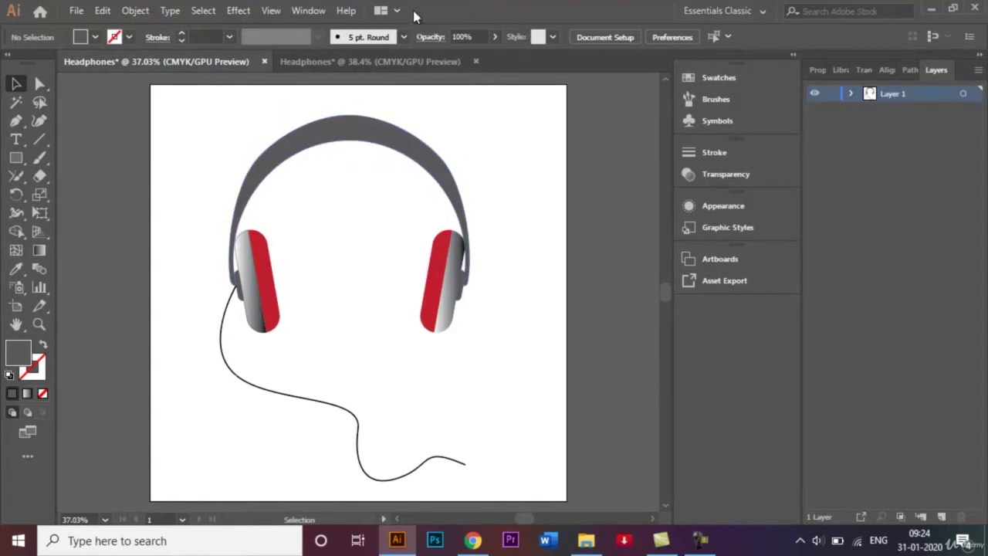
pyautogui.click(394, 62)
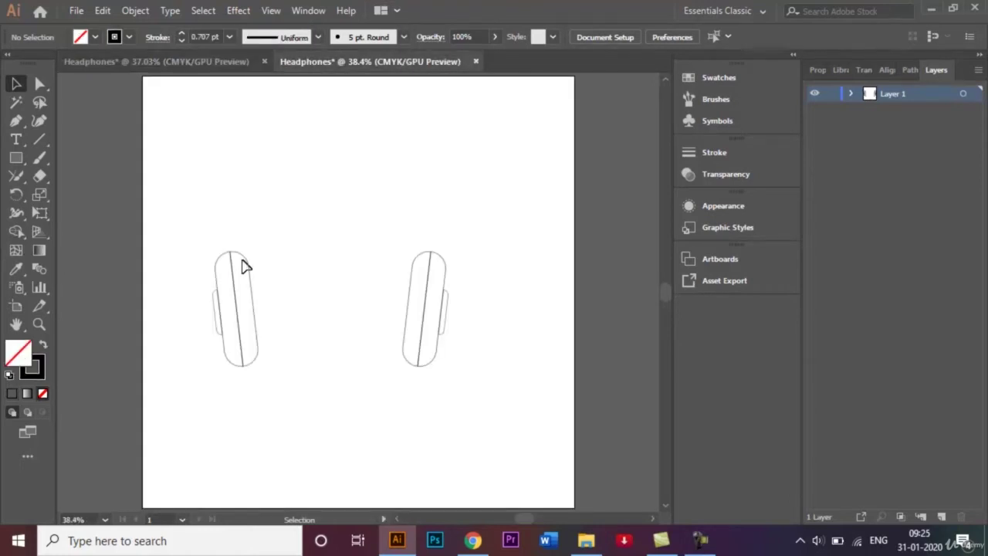
pyautogui.click(26, 163)
pyautogui.moveTo(26, 162); pyautogui.dragTo(73, 193)
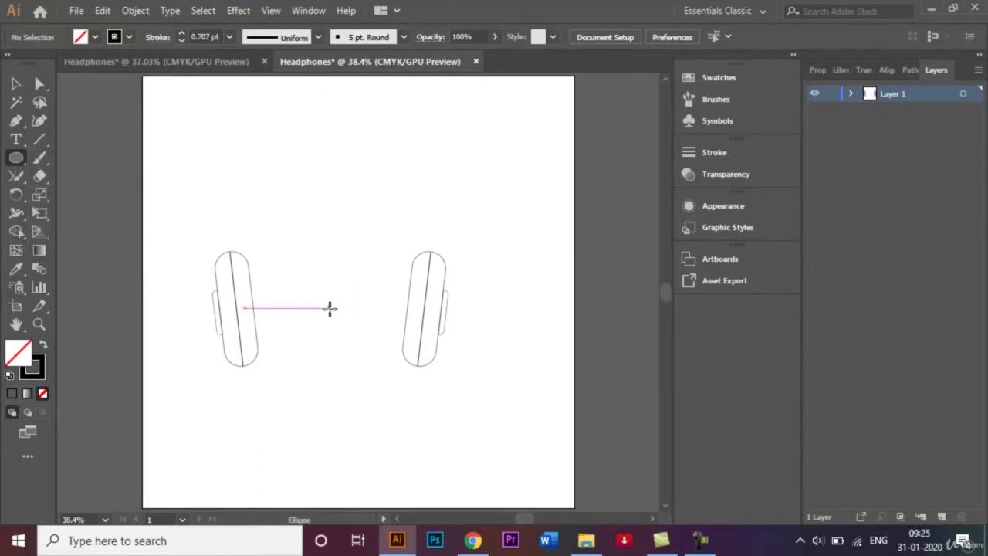
pyautogui.moveTo(329, 308); pyautogui.dragTo(454, 372)
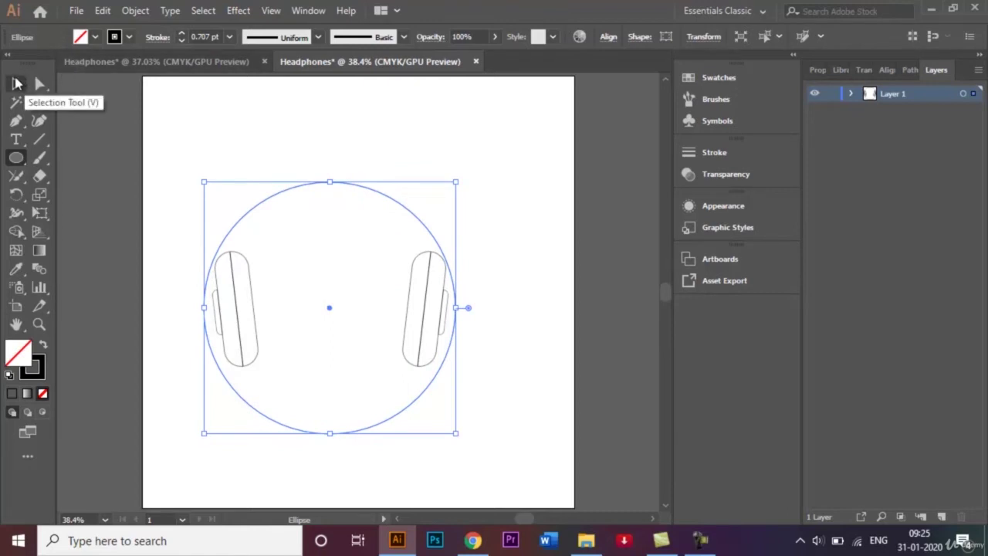
# Move the circle slightly upward so it sits a little higher around the two ear cups
pyautogui.click(17, 82)
pyautogui.press('Up')
pyautogui.press('Up')
pyautogui.press('Up')
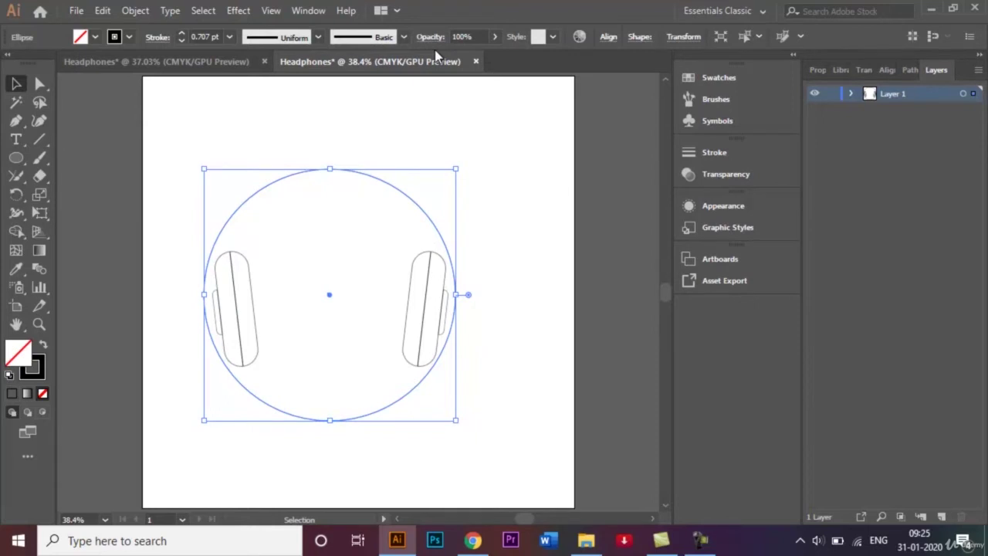
pyautogui.hotkey('ctrl', '+')
pyautogui.hotkey('ctrl', '+')
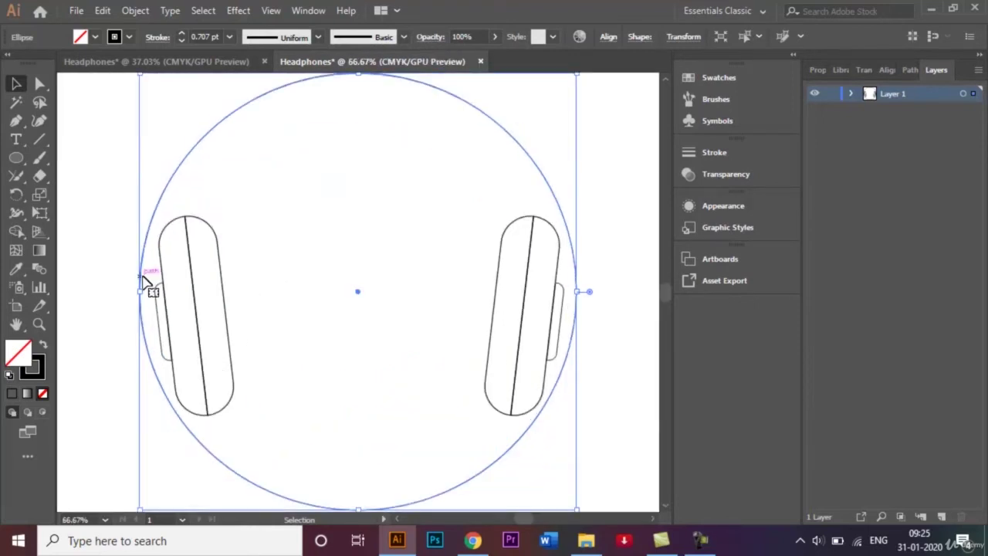
pyautogui.press('Down')
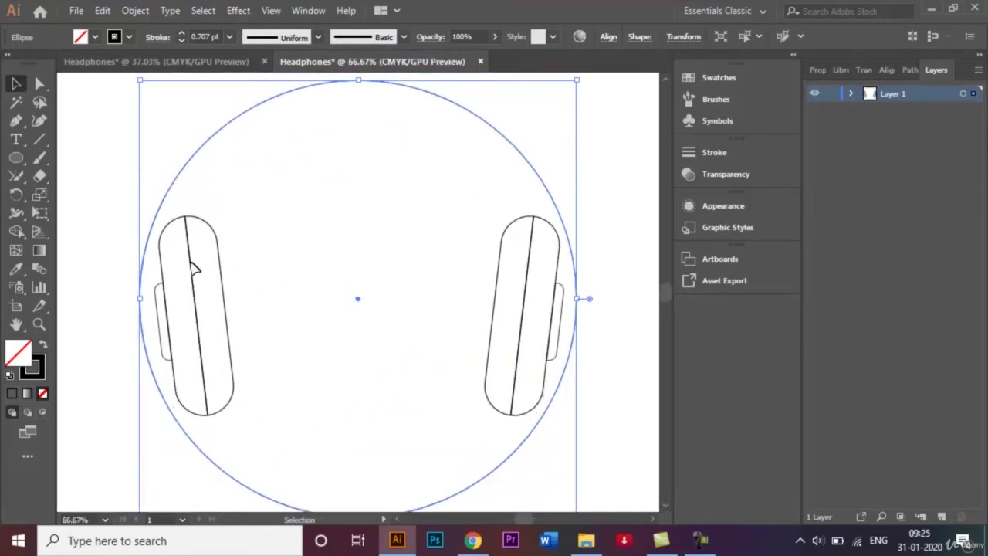
# Narrow the headband circle from its left side until it meets the left cup's outer tab, and nudge it slightly left and up
pyautogui.moveTo(141, 302); pyautogui.dragTo(152, 297)
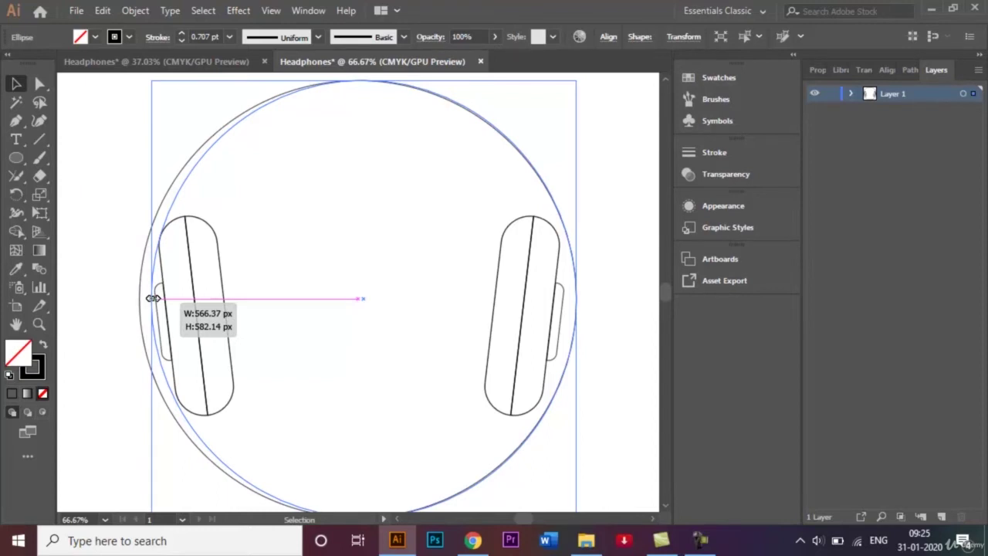
pyautogui.moveTo(153, 301); pyautogui.dragTo(155, 304)
pyautogui.press('Left')
pyautogui.press('Left')
pyautogui.press('Left')
pyautogui.press('Left')
pyautogui.press('Left')
pyautogui.press('Left')
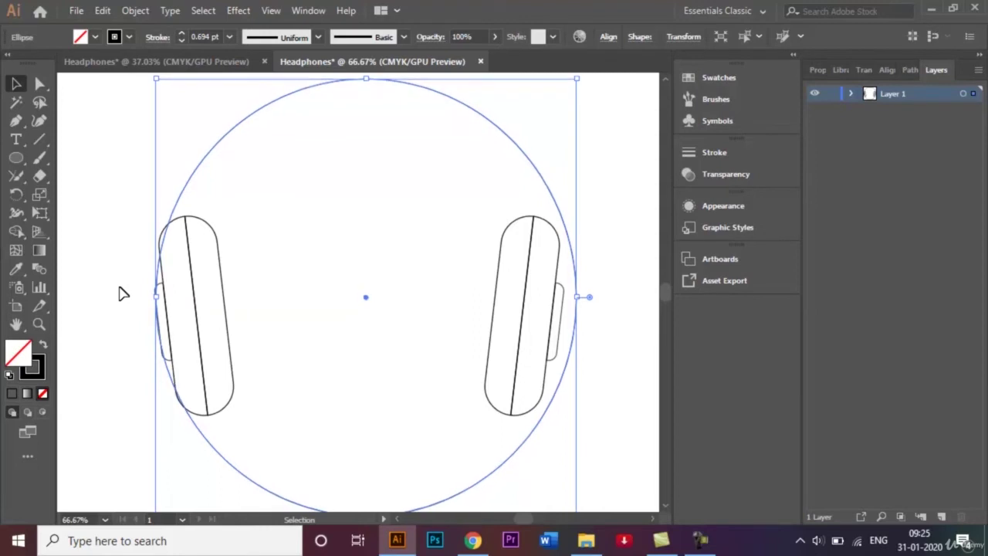
pyautogui.press('Up')
pyautogui.press('Up')
pyautogui.press('Up')
pyautogui.press('Up')
pyautogui.press('Left')
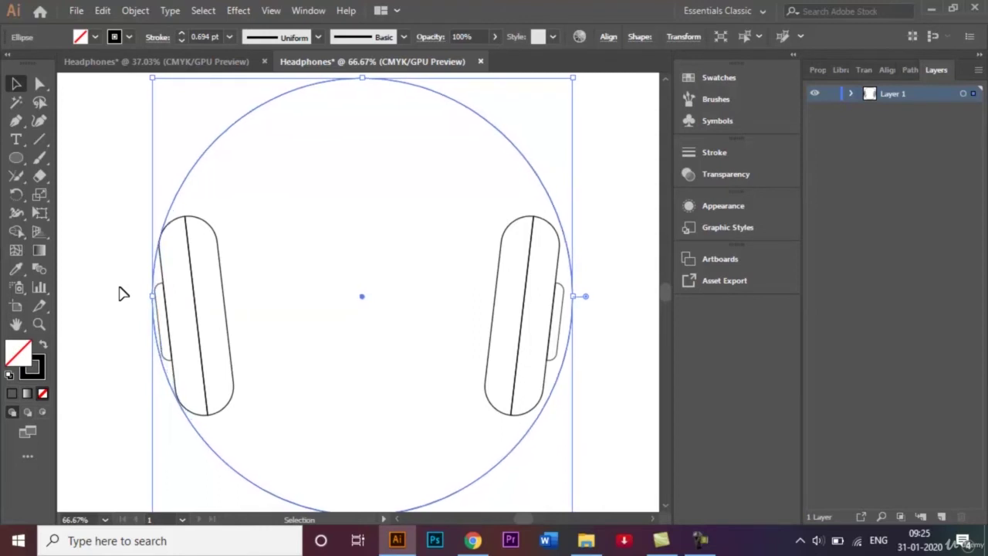
pyautogui.press('Right')
pyautogui.press('Right')
pyautogui.press('Right')
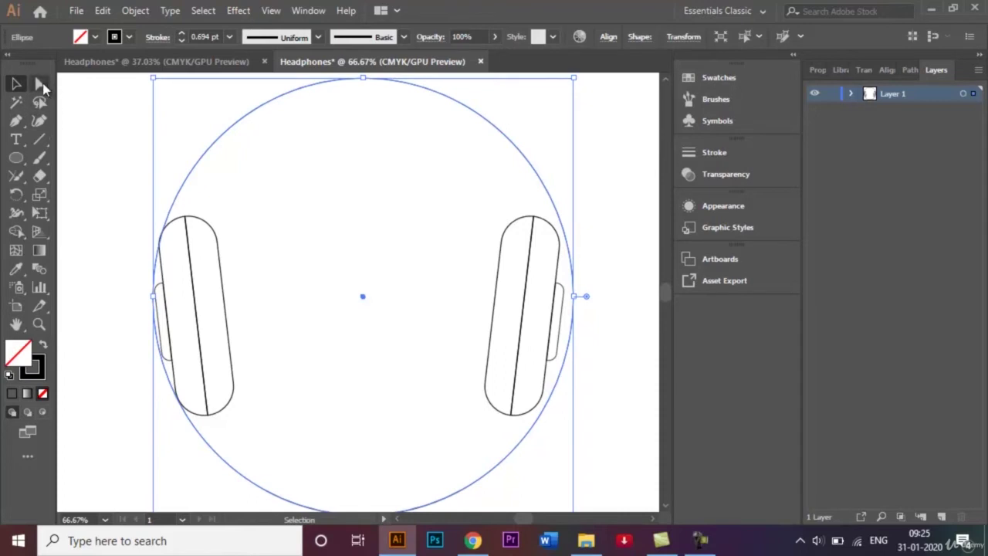
# Shift only the circle's left anchor point inward to X 164.175 px, and deselect the circle
pyautogui.click(40, 84)
pyautogui.click(152, 297)
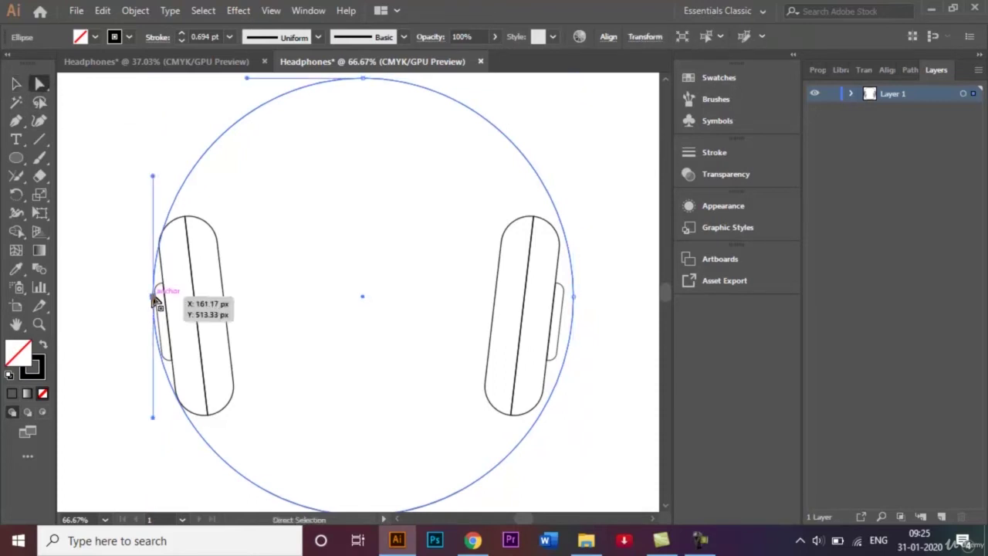
pyautogui.press('Right')
pyautogui.press('Right')
pyautogui.press('Right')
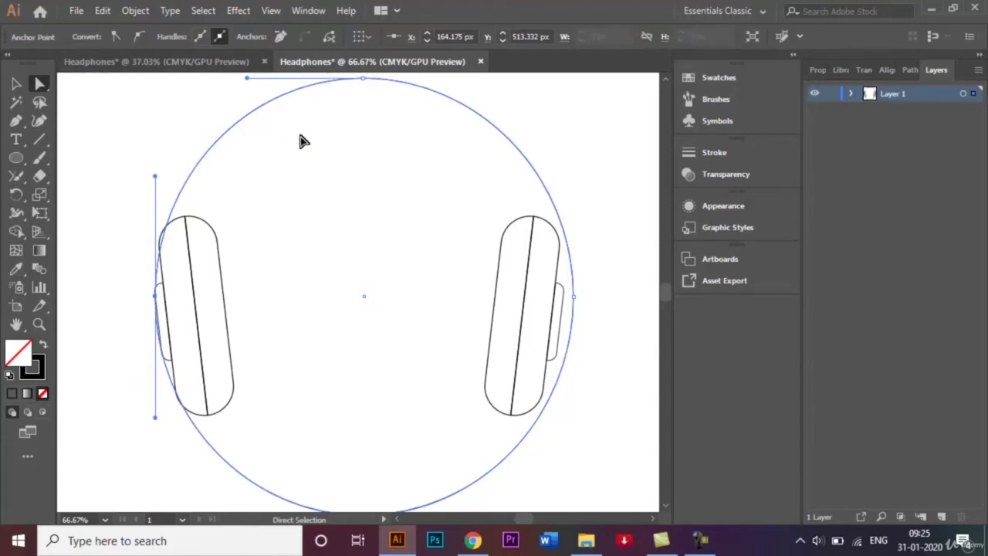
pyautogui.moveTo(299, 131); pyautogui.dragTo(537, 283)
pyautogui.click(446, 239)
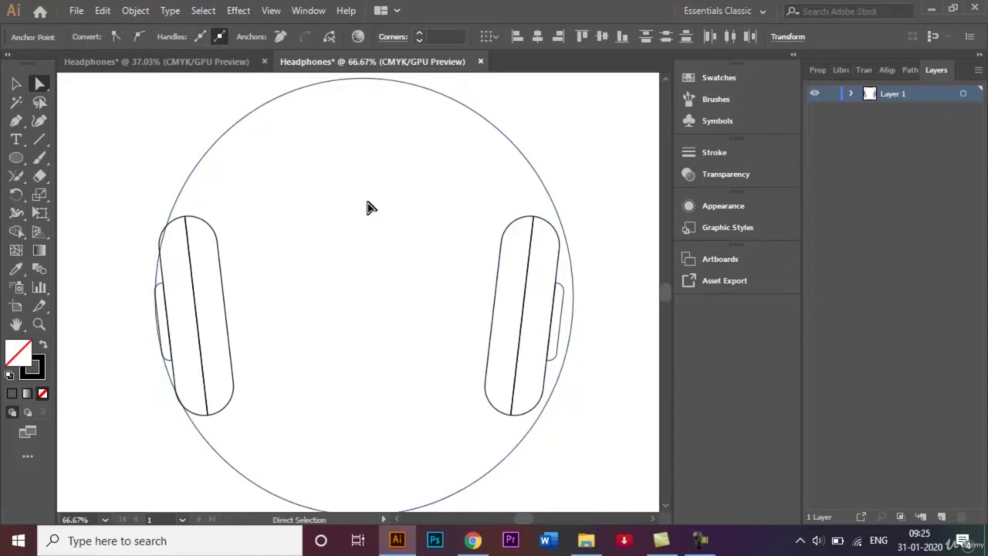
# Shift only the circle's right anchor point inward to X 709.429 px, against the right ear cup's outer tab
pyautogui.click(17, 82)
pyautogui.click(40, 83)
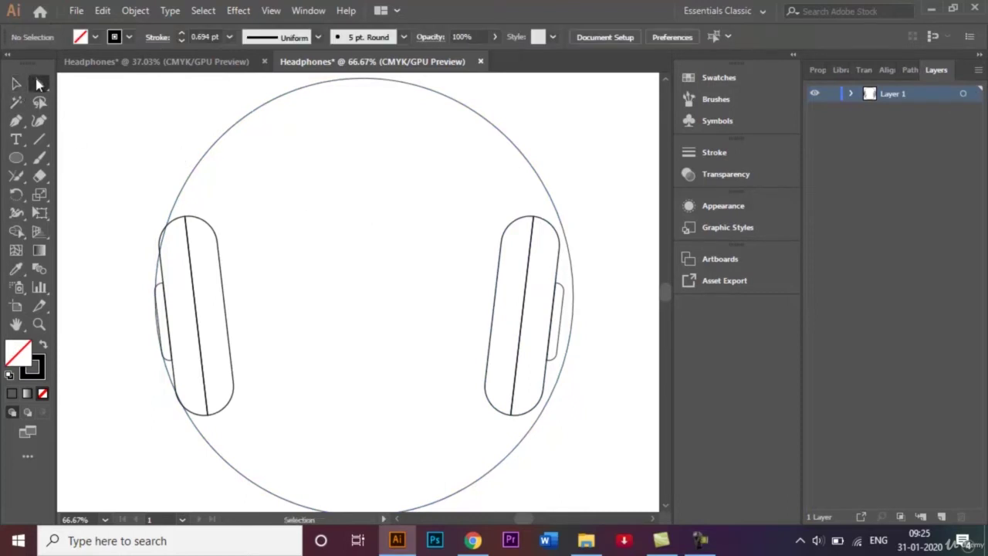
pyautogui.click(572, 295)
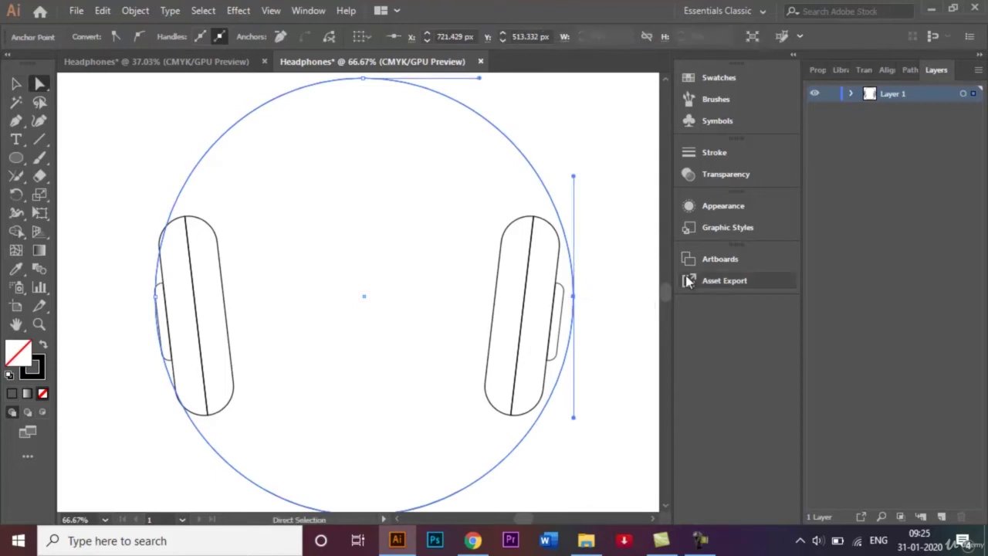
pyautogui.press('Left')
pyautogui.press('Left')
pyautogui.press('Left')
pyautogui.press('Left')
pyautogui.press('Left')
pyautogui.press('Left')
pyautogui.press('Left')
pyautogui.press('Left')
pyautogui.press('Left')
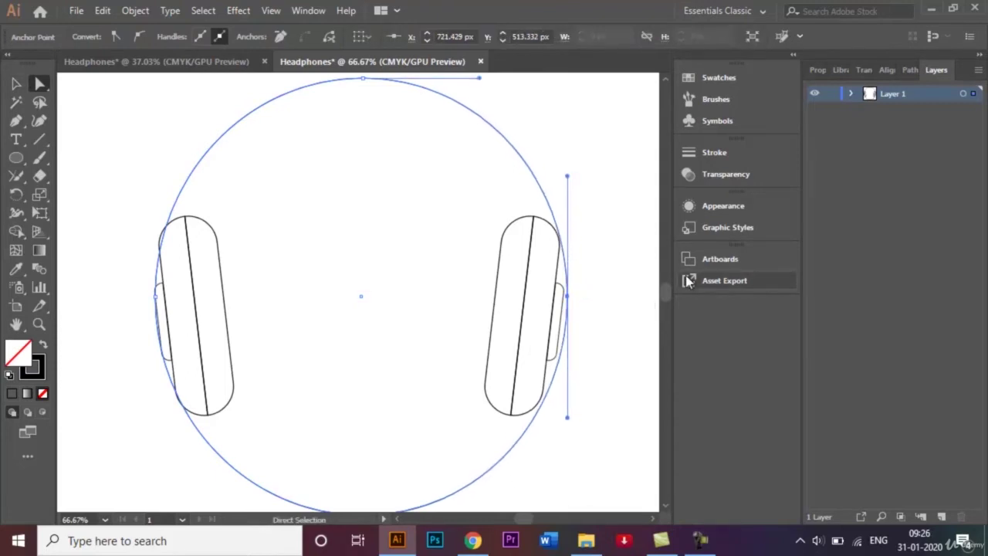
pyautogui.press('Left')
pyautogui.press('Left')
pyautogui.press('Left')
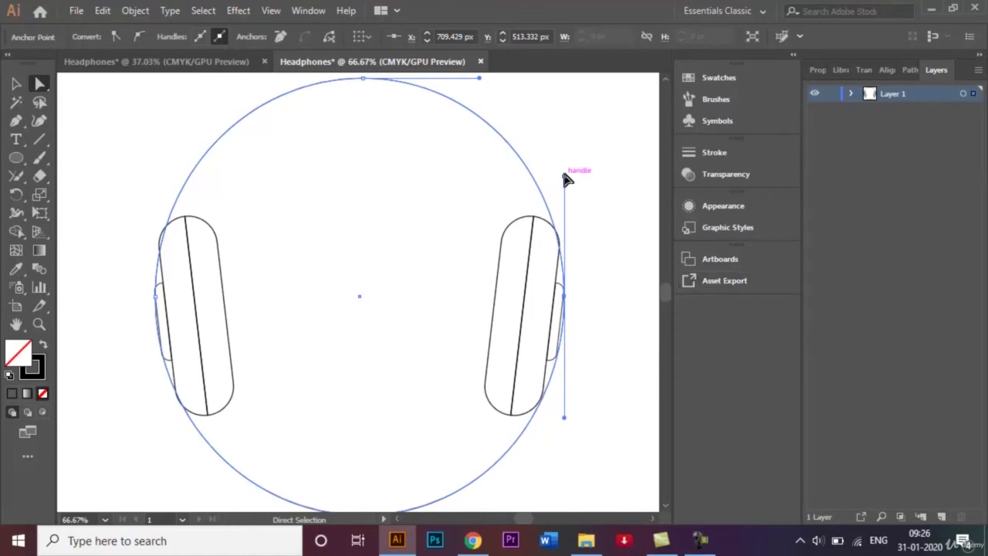
# Tilt the upper direction handles of the circle's right and left anchor points slightly outward, so the lower sides curve inward, and deselect it
pyautogui.moveTo(566, 179); pyautogui.dragTo(573, 178)
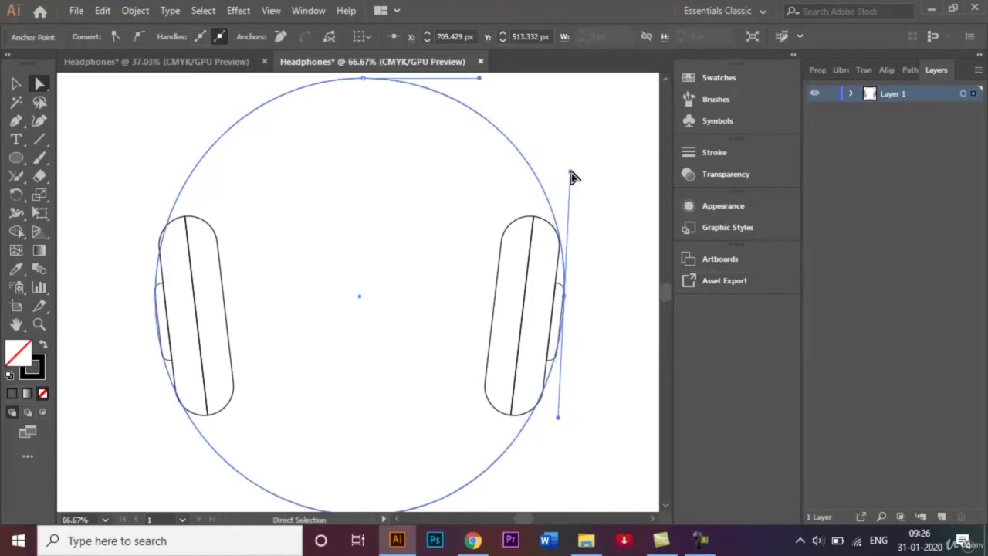
pyautogui.click(156, 295)
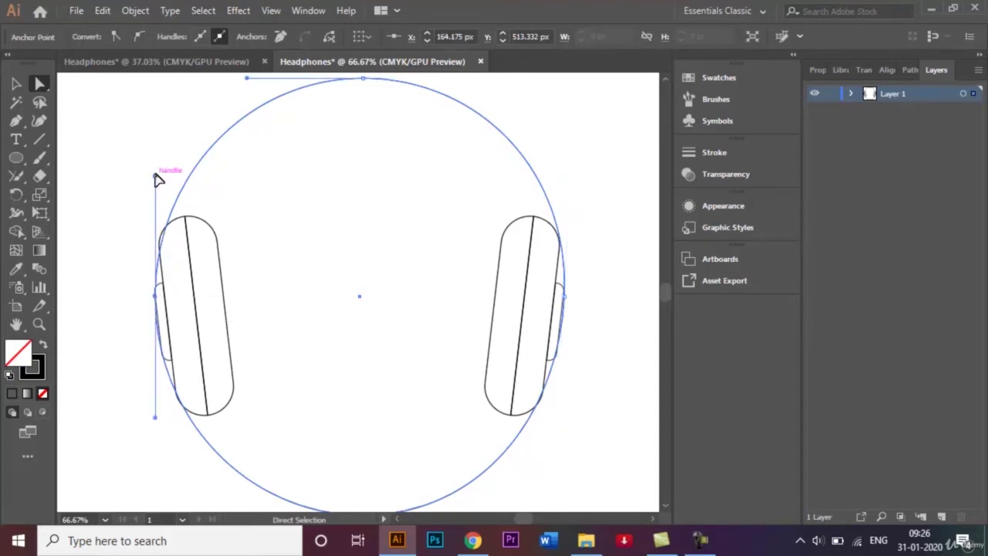
pyautogui.moveTo(155, 178); pyautogui.dragTo(149, 178)
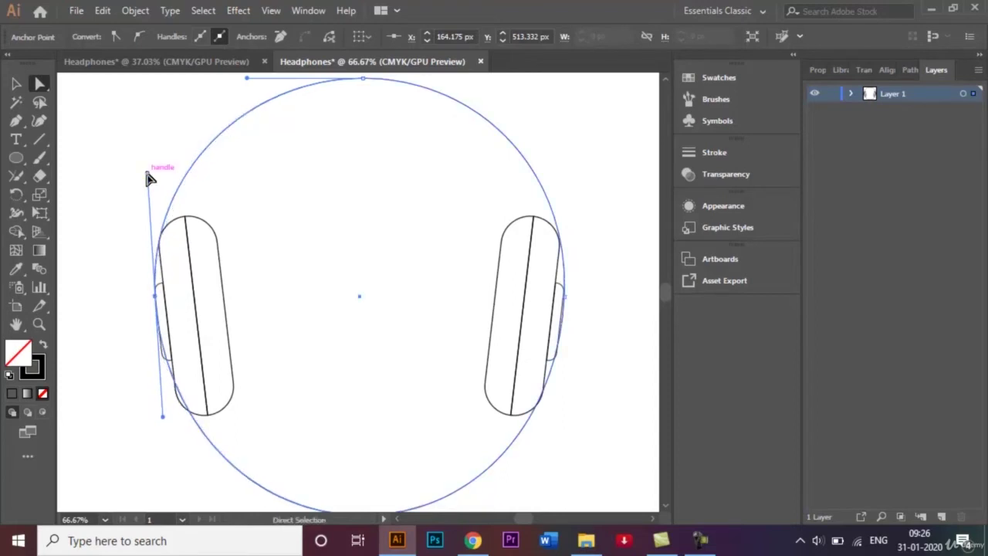
pyautogui.click(324, 258)
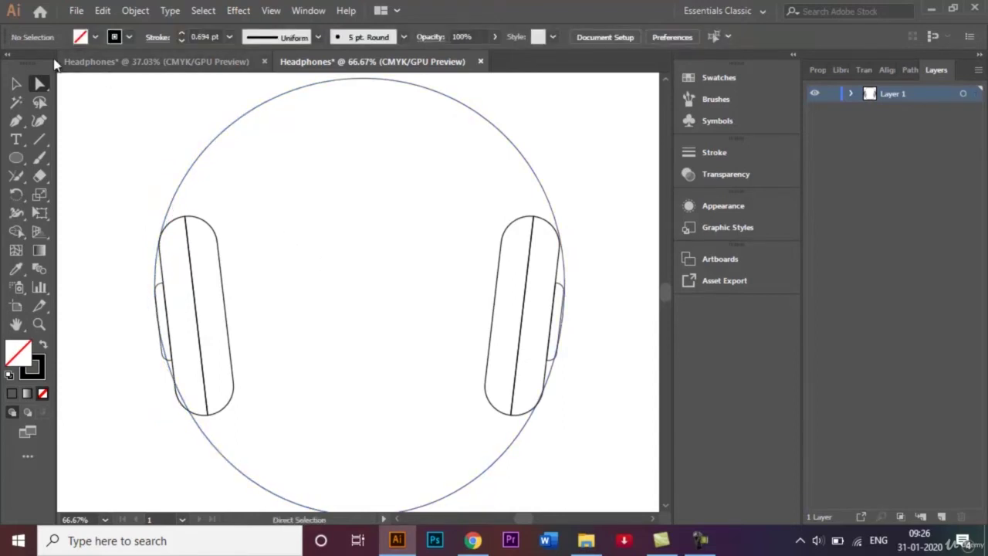
# Create an offset path 10 px outside the headband circle with Miter joins, and deselect the result
pyautogui.click(14, 87)
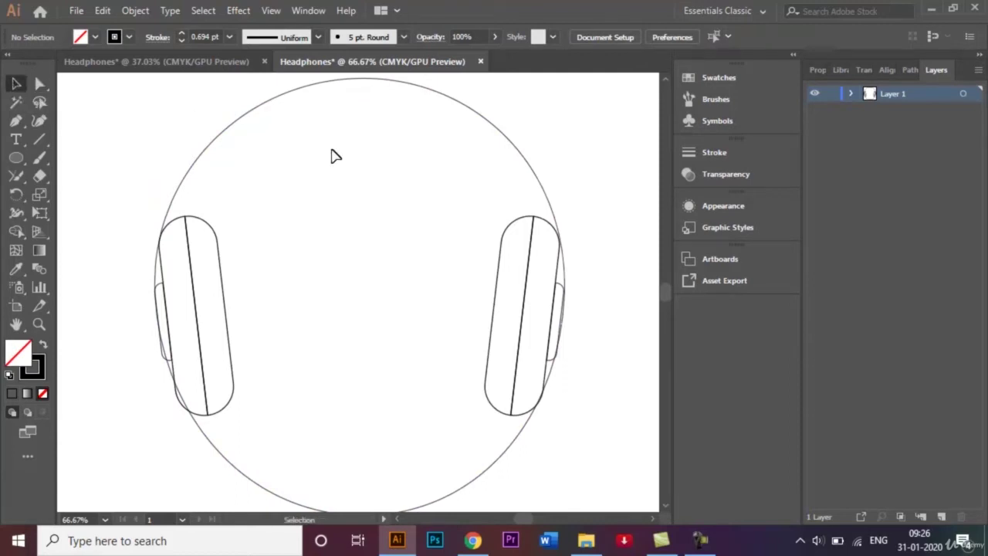
pyautogui.click(362, 82)
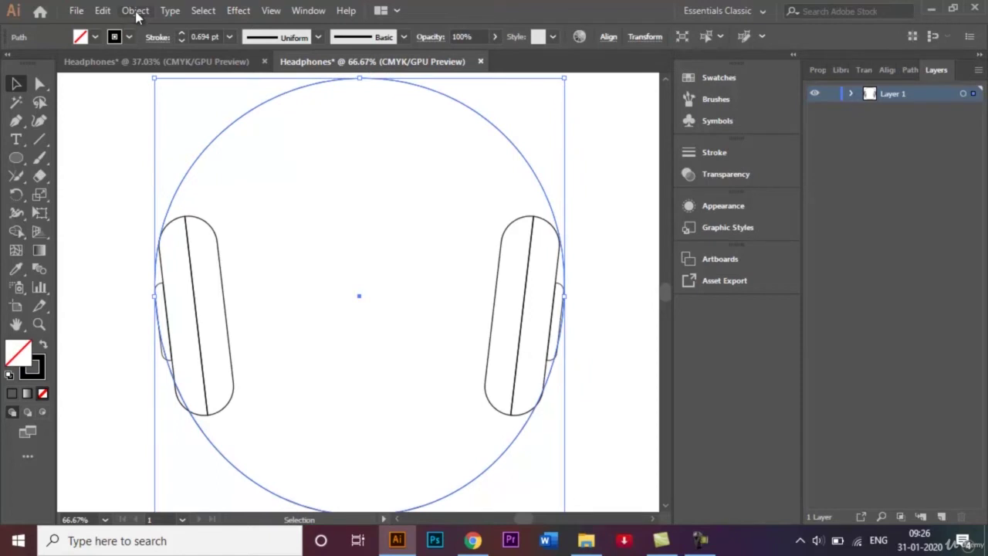
pyautogui.click(135, 10)
pyautogui.moveTo(226, 31)
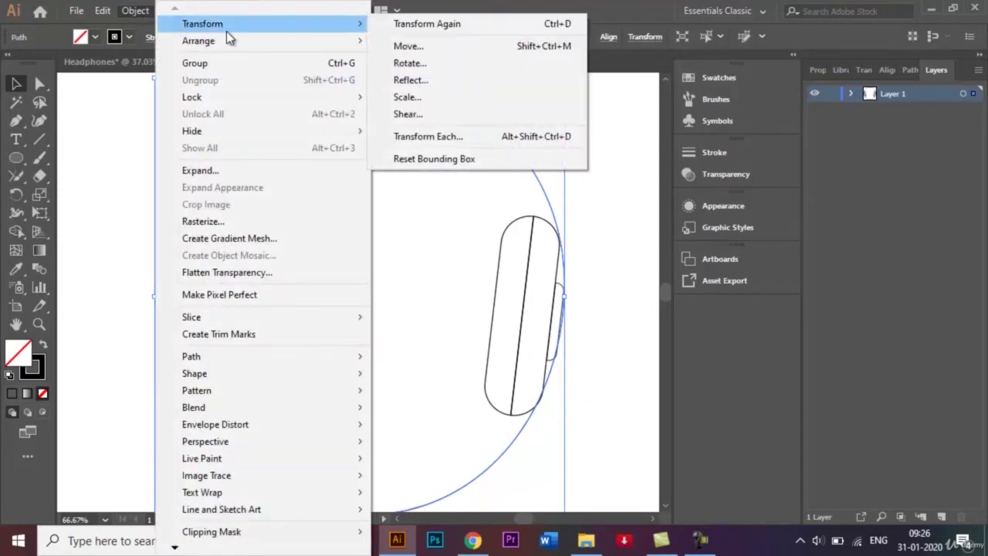
pyautogui.moveTo(291, 360)
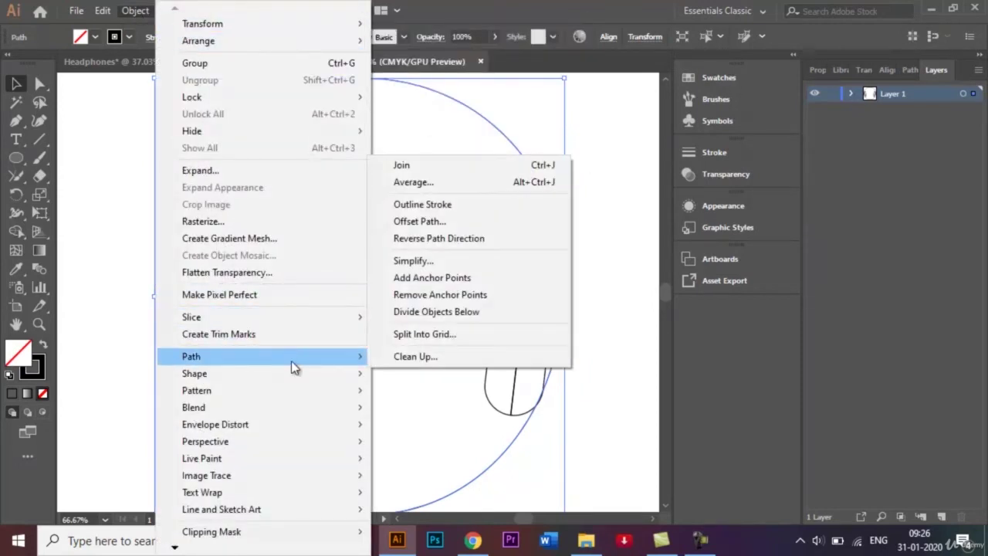
pyautogui.click(450, 223)
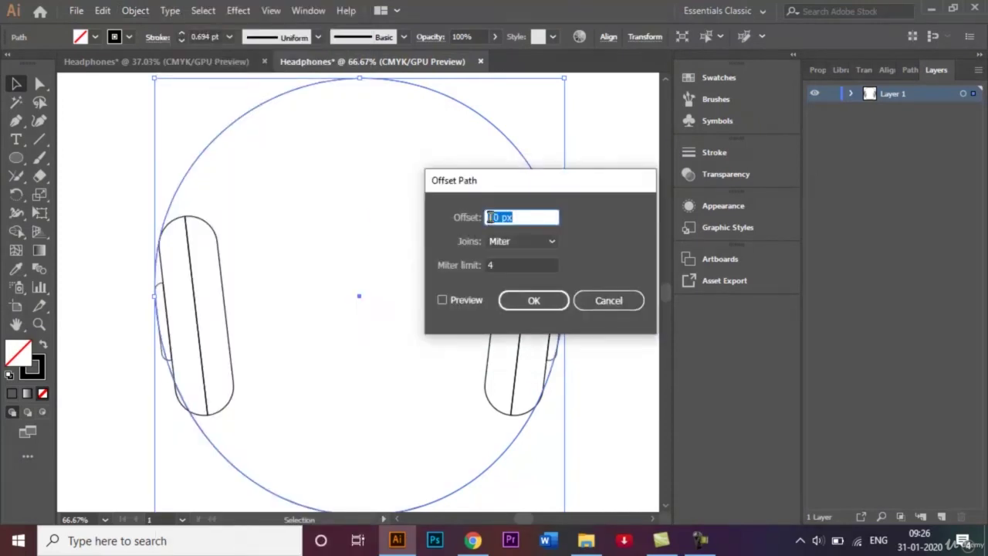
pyautogui.click(441, 300)
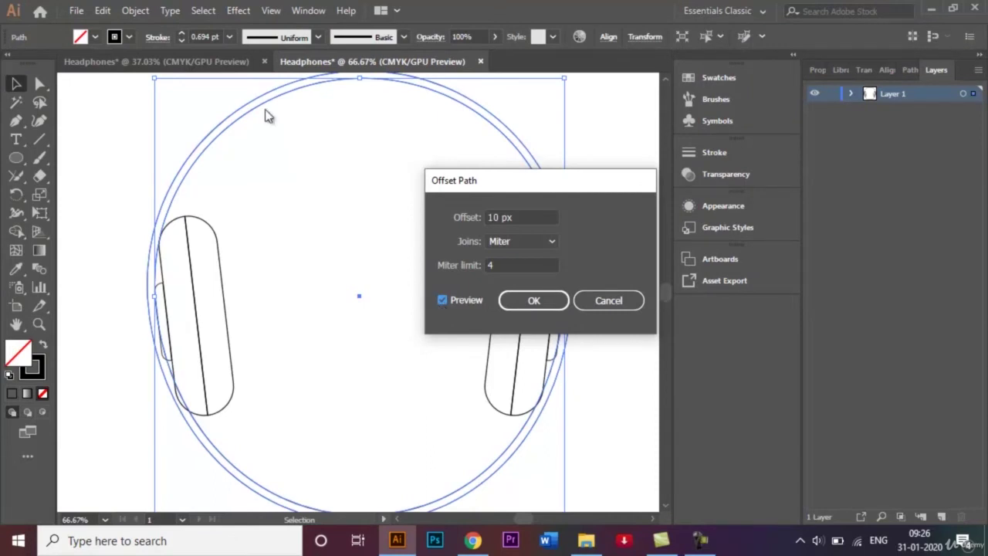
pyautogui.click(538, 313)
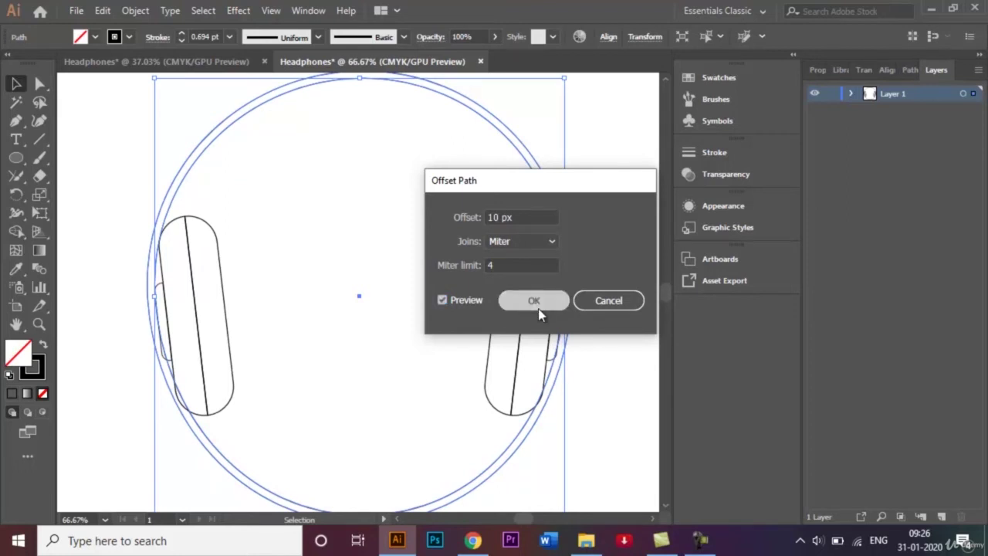
pyautogui.click(390, 285)
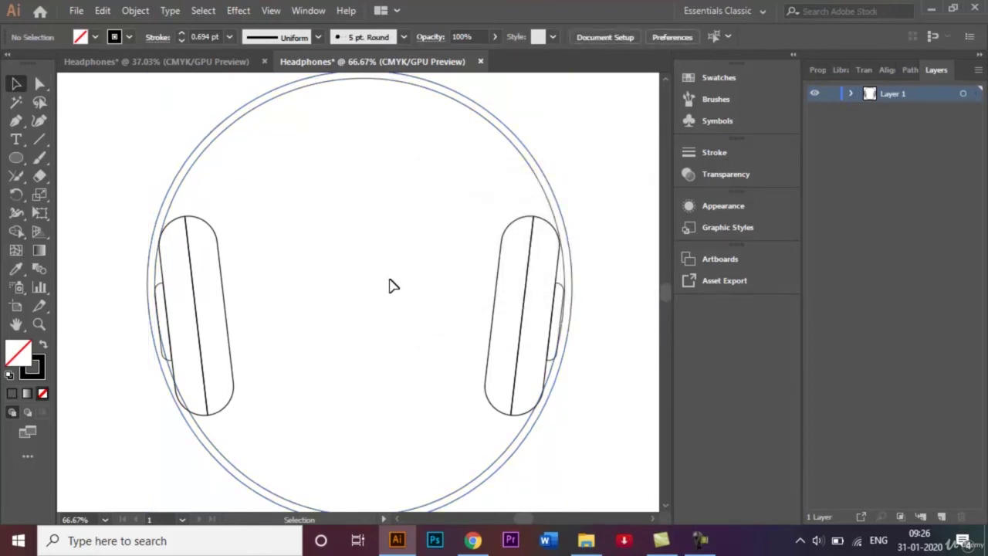
# Draw a roughly horizontal line across the middle of both ear cups, extending beyond the outer circle on both sides, and deselect it
pyautogui.hotkey('ctrl', '-')
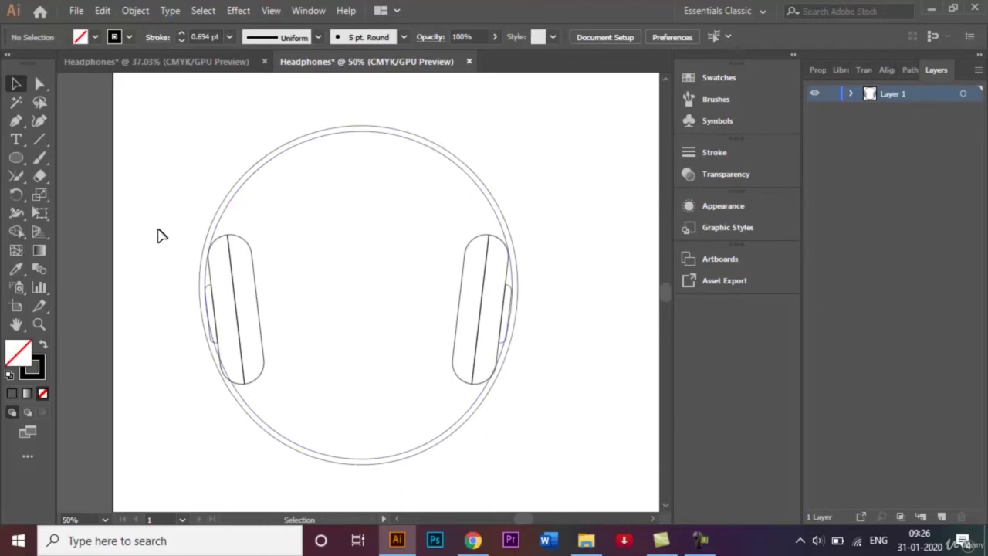
pyautogui.moveTo(158, 235); pyautogui.dragTo(186, 236)
pyautogui.click(40, 140)
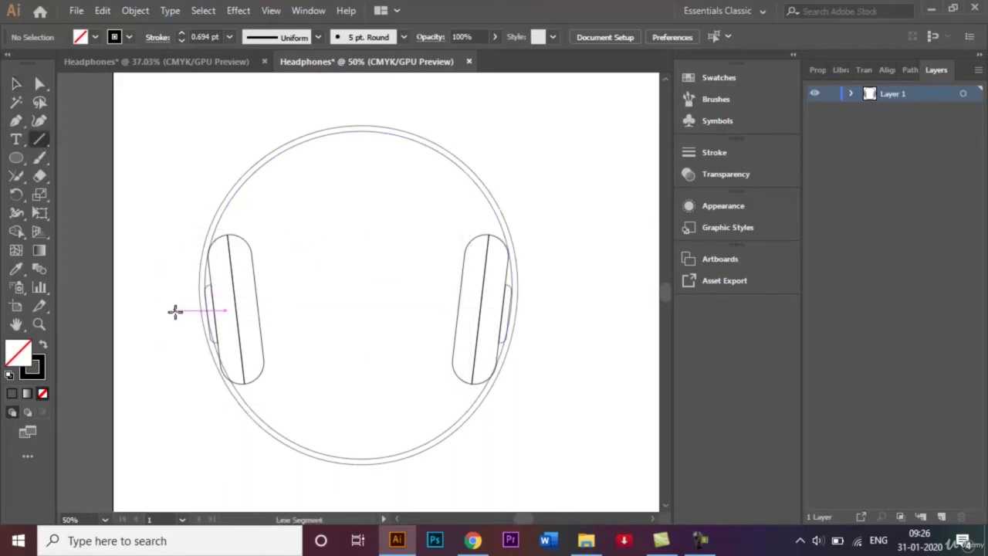
pyautogui.moveTo(174, 311); pyautogui.dragTo(552, 314)
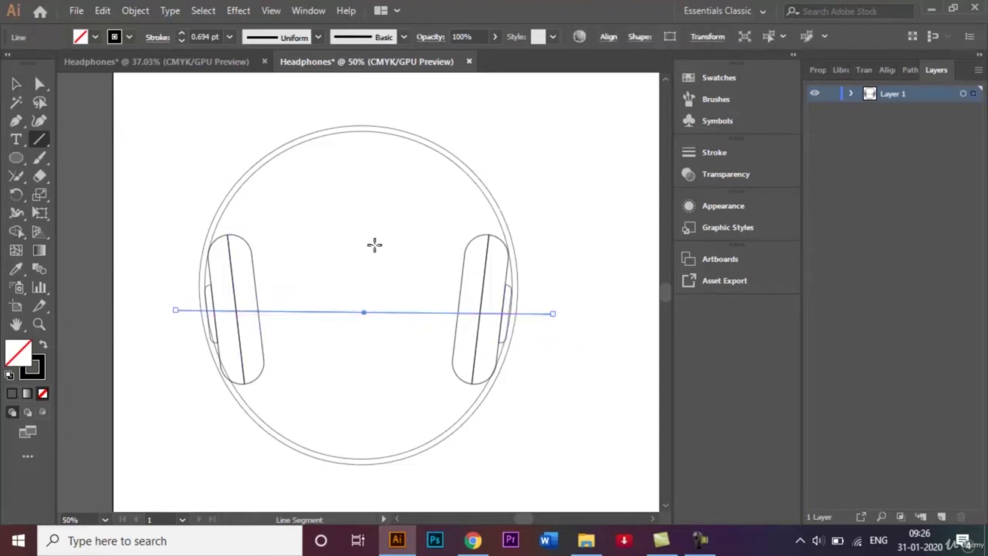
pyautogui.click(16, 85)
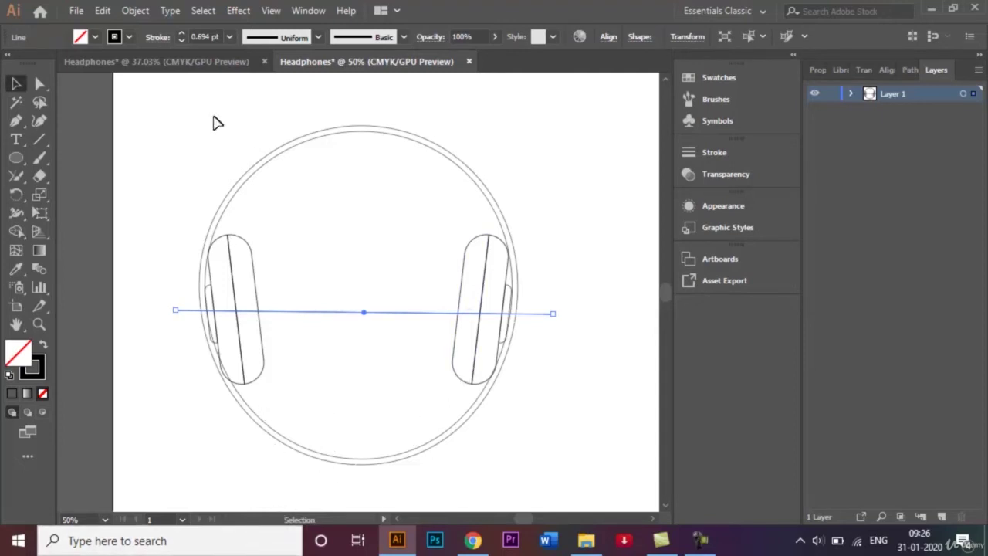
pyautogui.click(194, 164)
# Select all the artwork and use Shape Builder to remove the circles' lower part and the line segment between the ear cups
pyautogui.moveTo(178, 160); pyautogui.dragTo(557, 482)
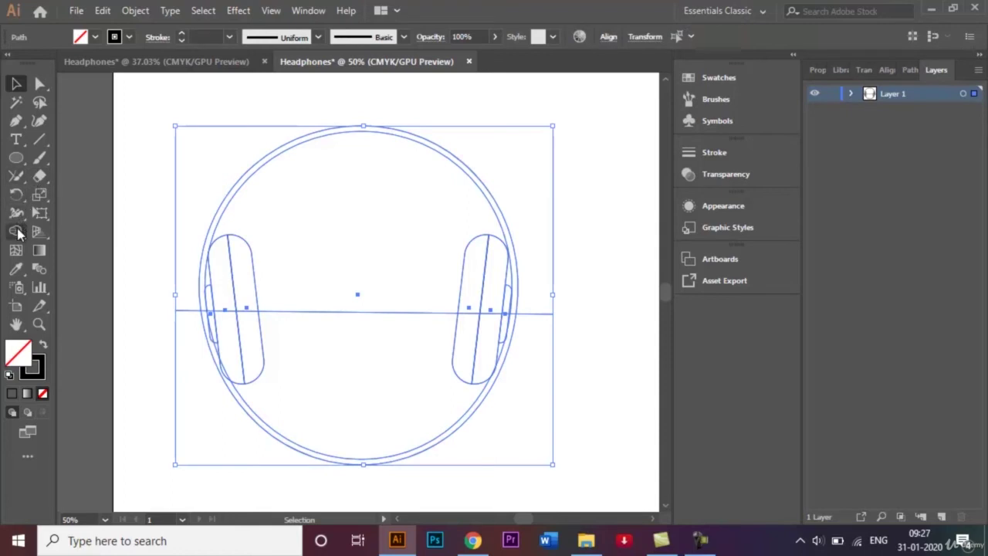
pyautogui.click(17, 231)
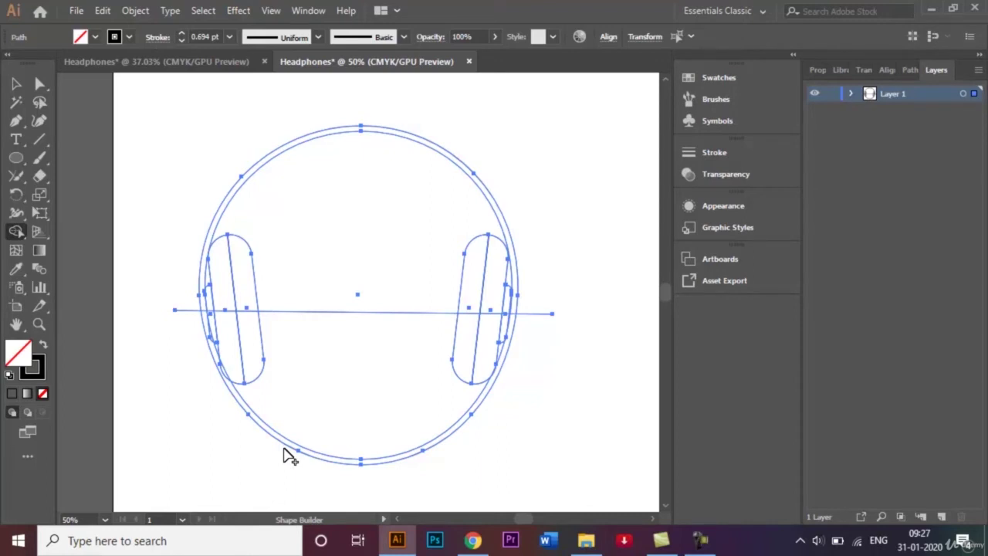
pyautogui.keyDown('alt'); pyautogui.click(318, 410); pyautogui.keyUp('alt')
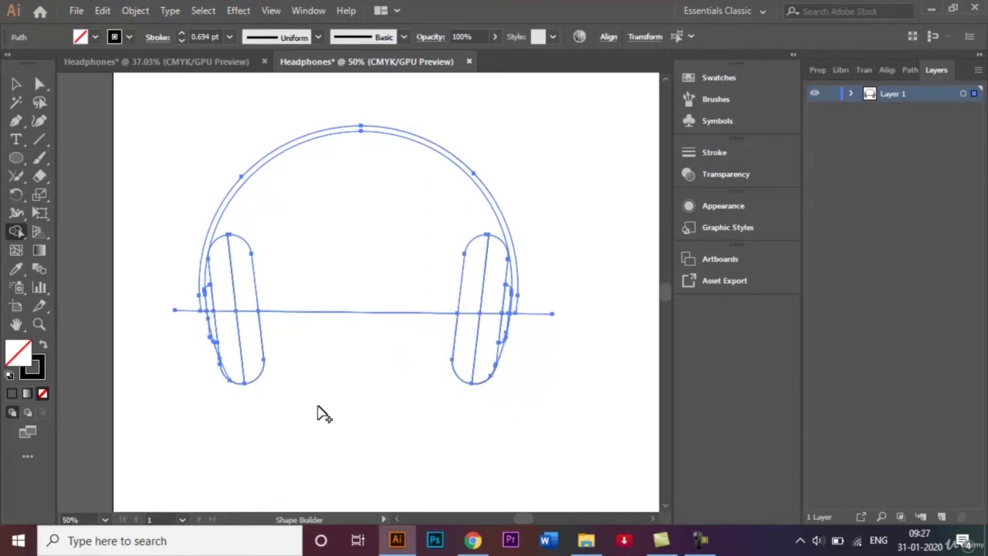
pyautogui.moveTo(342, 346); pyautogui.dragTo(360, 297)
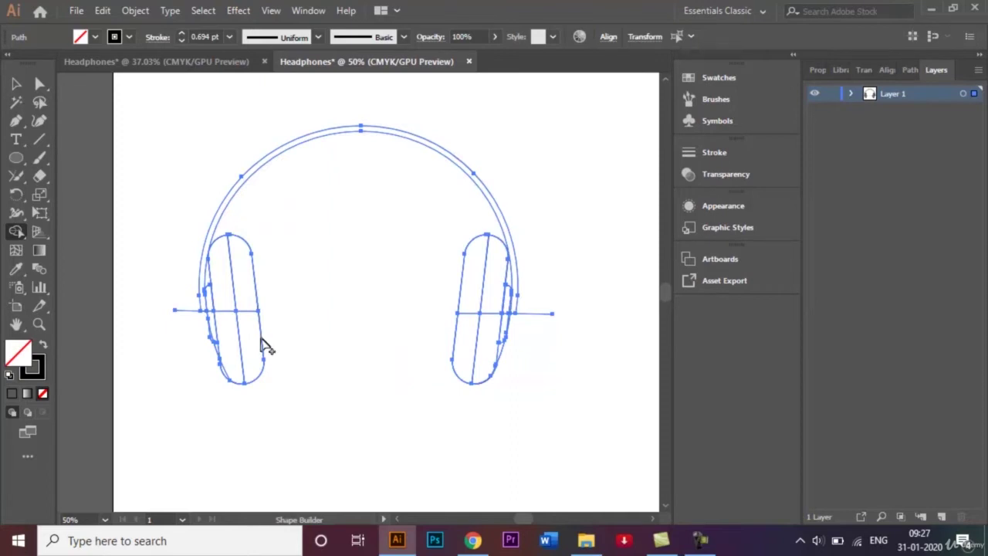
# Remove the leftover line segments crossing the left ear cup and the line's end outside the headband with Shape Builder
pyautogui.keyDown('alt'); pyautogui.click(251, 310); pyautogui.keyUp('alt')
pyautogui.keyDown('alt'); pyautogui.click(226, 310); pyautogui.keyUp('alt')
pyautogui.keyDown('alt'); pyautogui.click(179, 312); pyautogui.keyUp('alt')
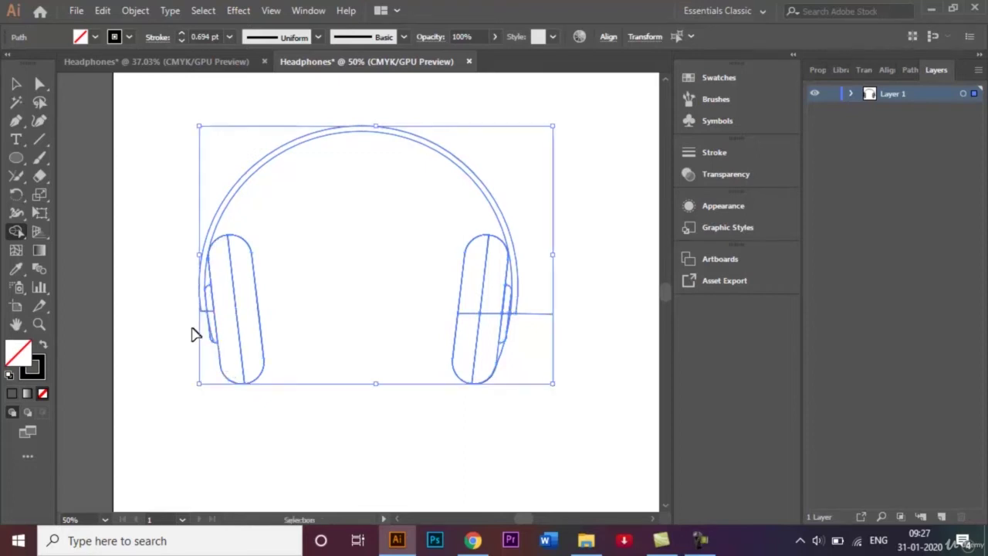
# Remove the line segments crossing the right ear cup, the line's outer end and the leftover arc beneath the headband's right end
pyautogui.hotkey('ctrl', '1')
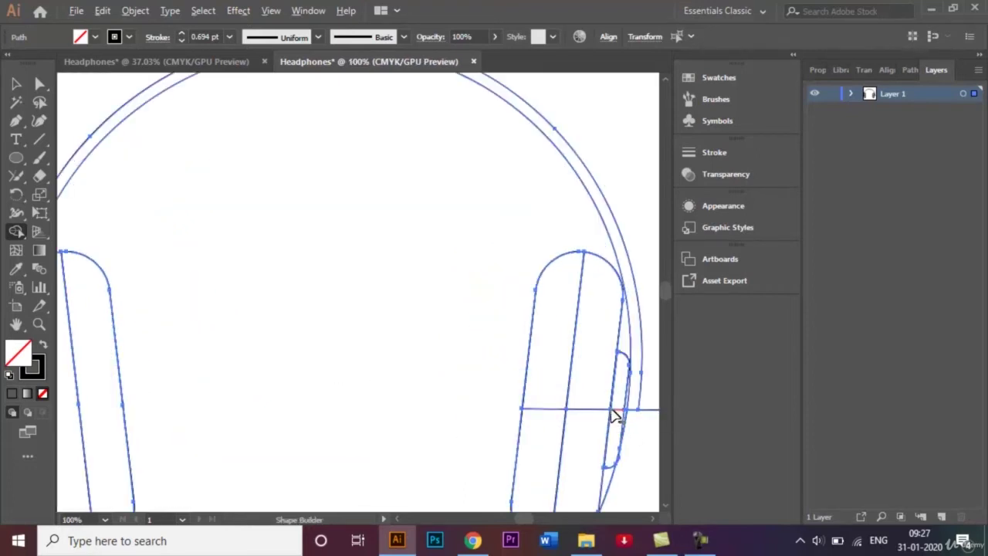
pyautogui.keyDown('alt'); pyautogui.click(615, 415); pyautogui.keyUp('alt')
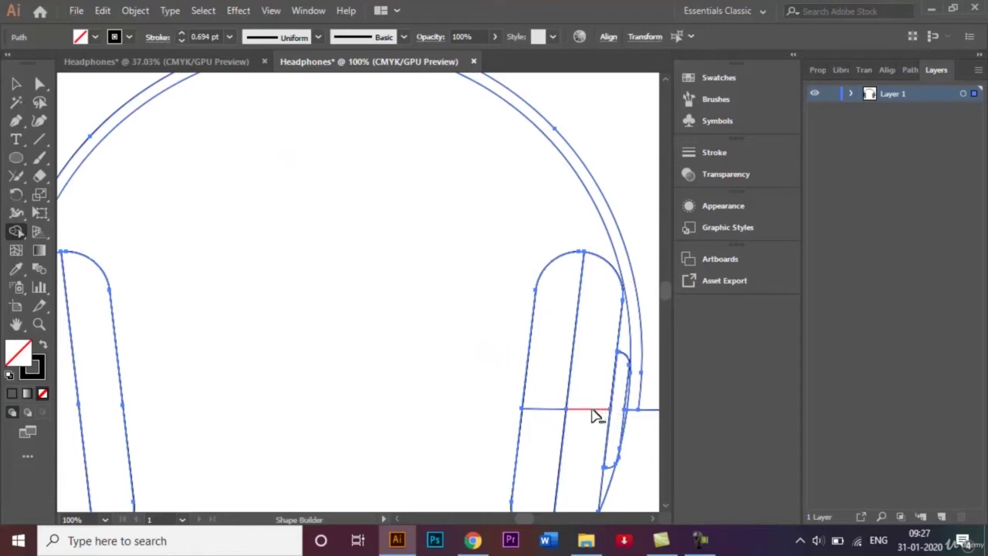
pyautogui.keyDown('alt'); pyautogui.click(550, 415); pyautogui.keyUp('alt')
pyautogui.keyDown('alt'); pyautogui.click(609, 486); pyautogui.keyUp('alt')
pyautogui.click(628, 399)
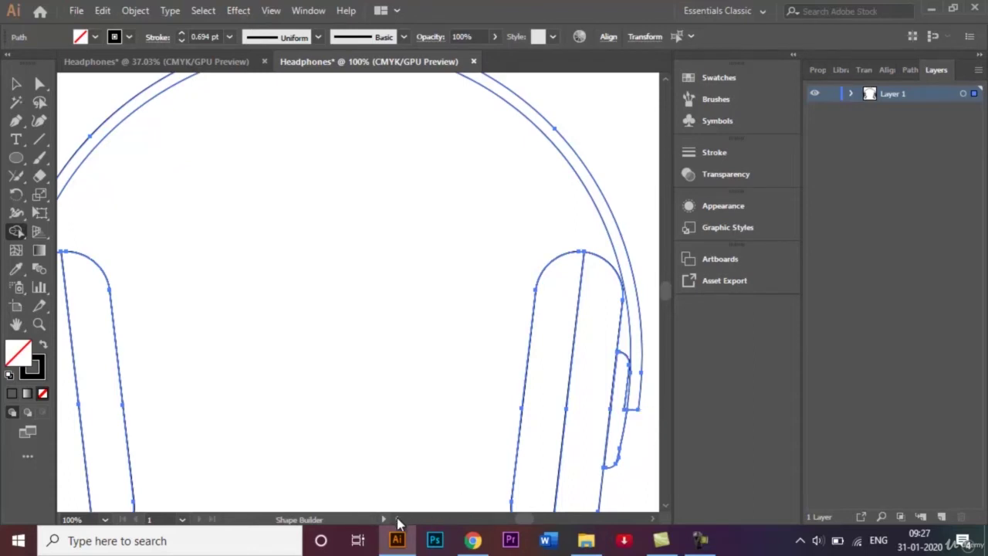
# Try to select the segment closing the headband's left end together with the headband's outer arc
pyautogui.hscroll(-6, 397, 521)
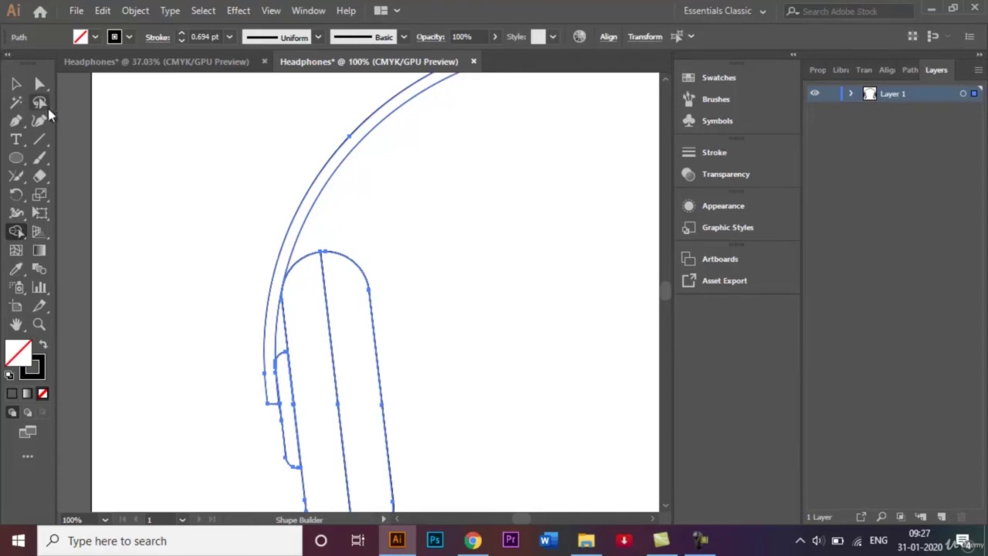
pyautogui.click(16, 84)
pyautogui.click(116, 220)
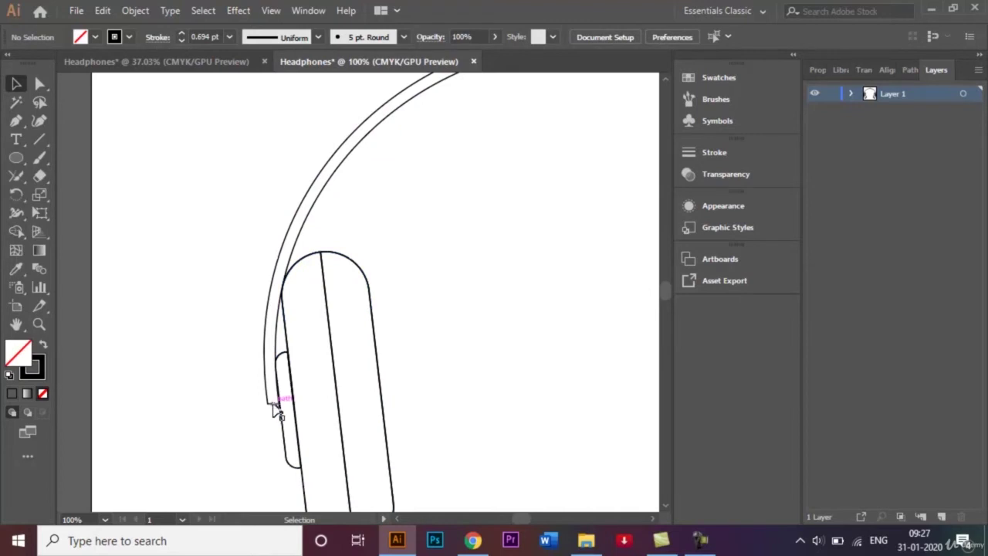
pyautogui.click(267, 345)
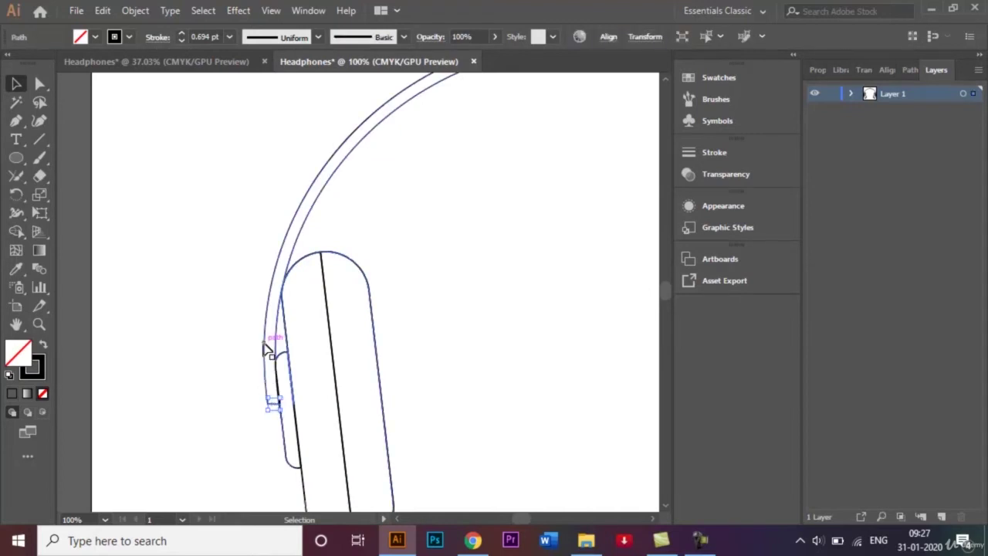
pyautogui.keyDown('shift'); pyautogui.click(317, 182); pyautogui.keyUp('shift')
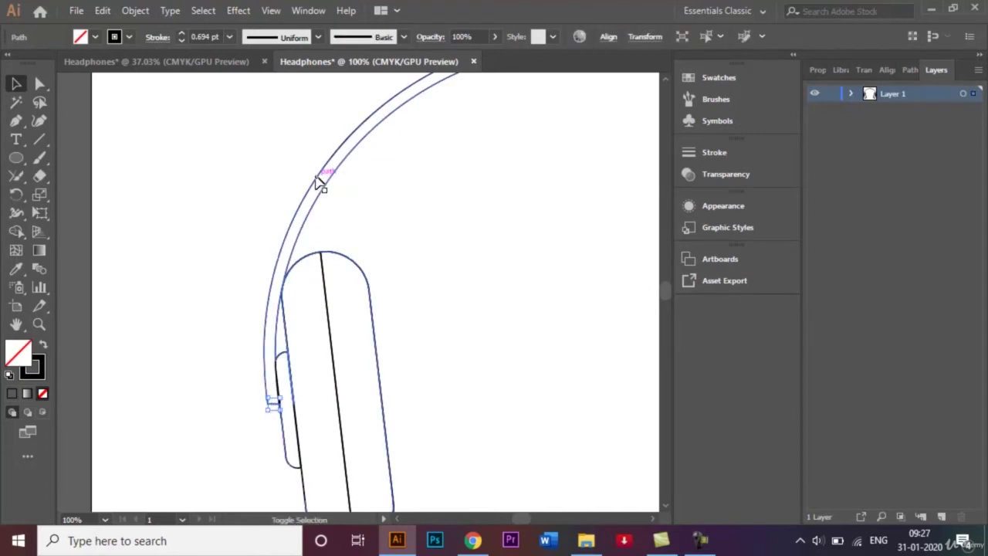
pyautogui.click(414, 237)
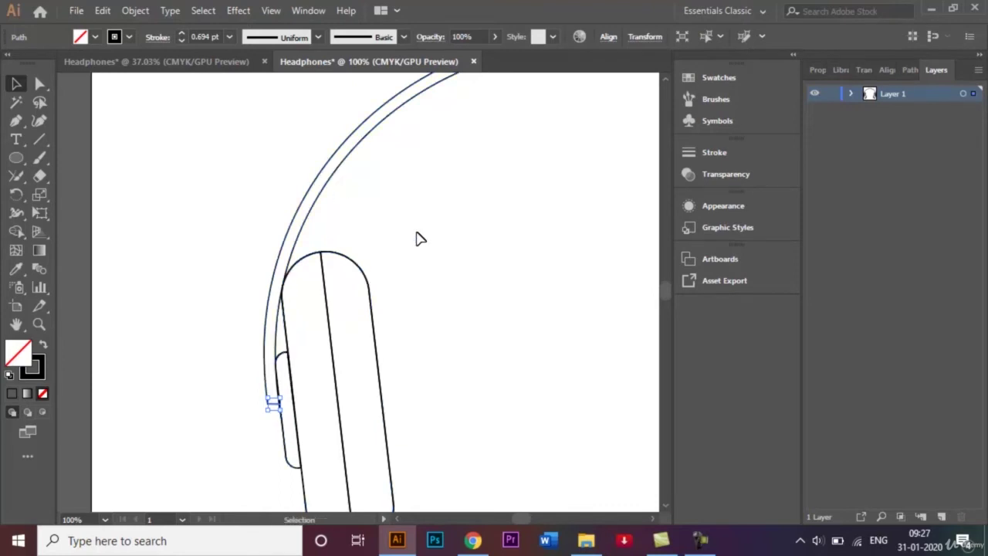
# Select all the artwork, use Shape Builder on the headband and deselect everything
pyautogui.moveTo(409, 366); pyautogui.dragTo(231, 233)
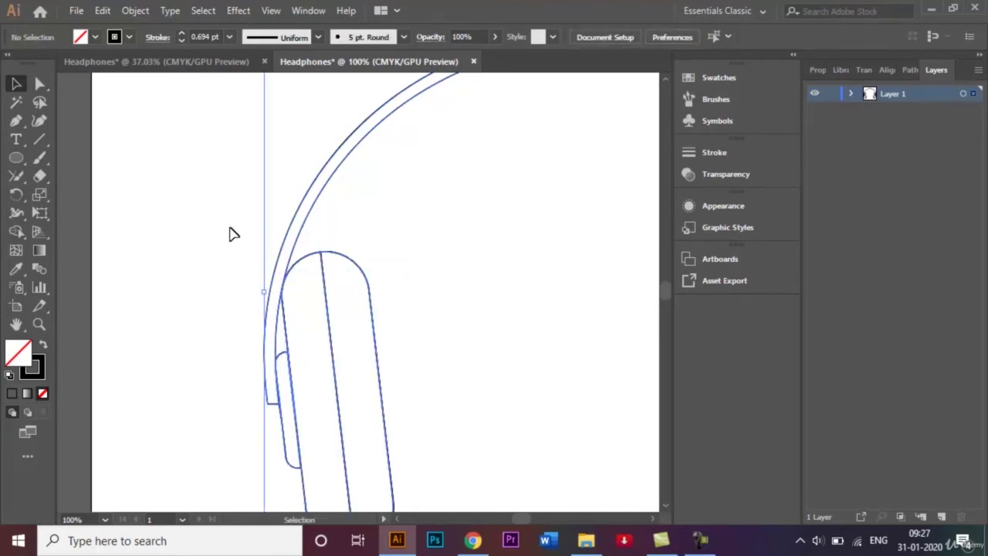
pyautogui.click(17, 231)
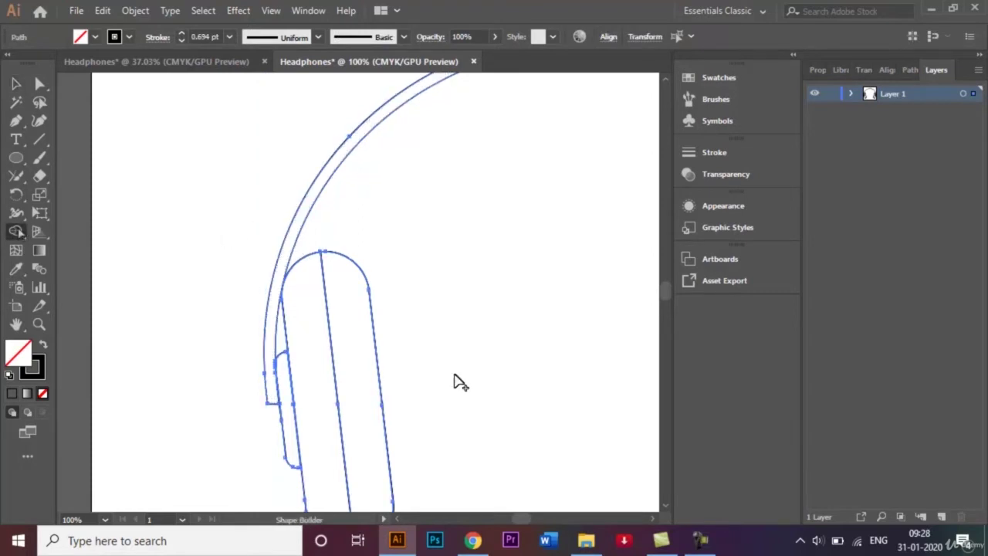
pyautogui.hscroll(15, 652, 522)
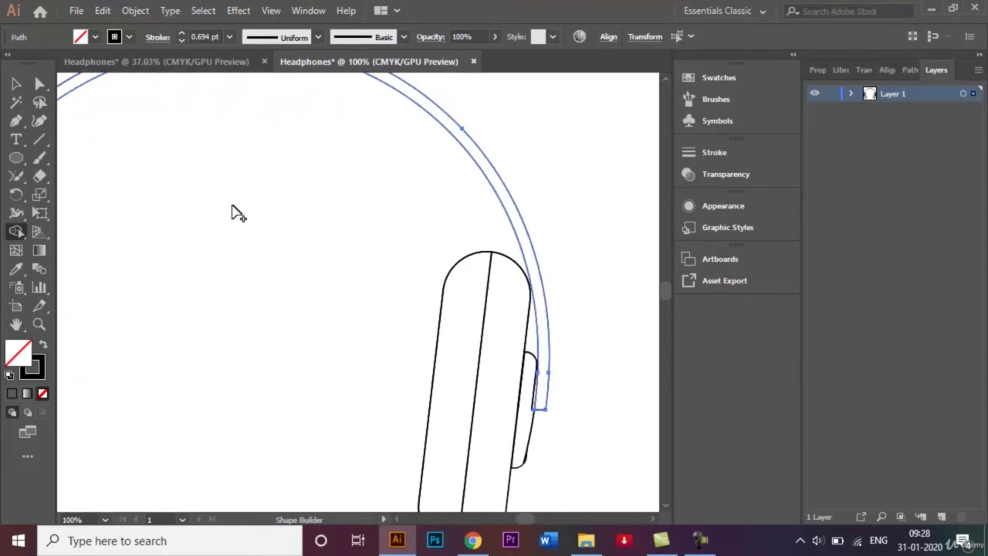
pyautogui.click(16, 84)
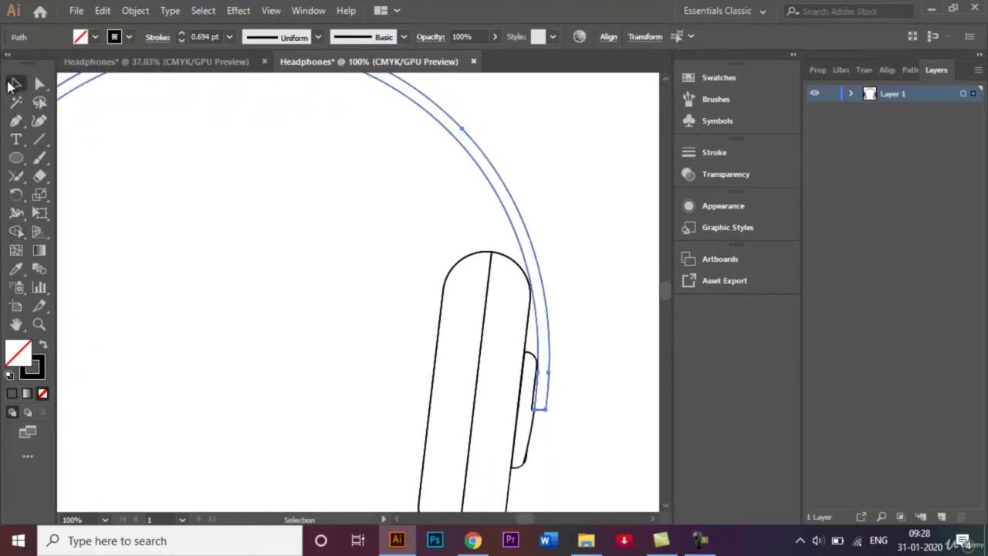
pyautogui.click(190, 207)
pyautogui.click(701, 544)
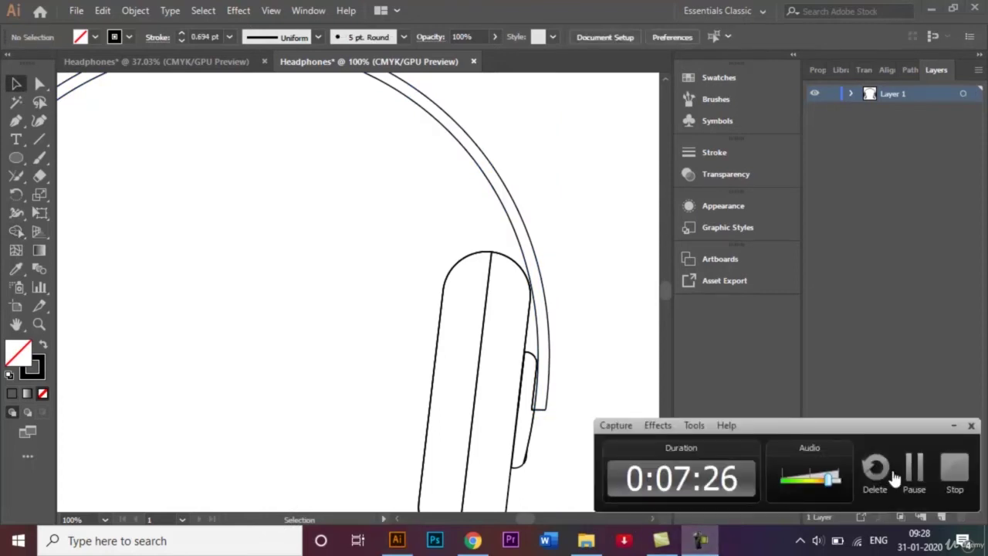
pyautogui.click(924, 472)
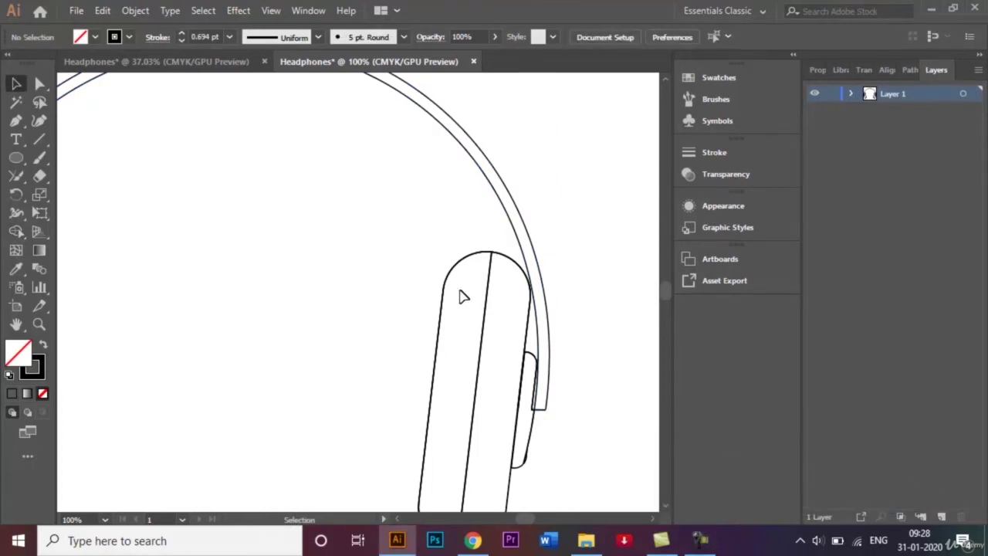
# Join the anchor points where the headband's right end segment meets the inner arc, and deselect the paths
pyautogui.click(40, 83)
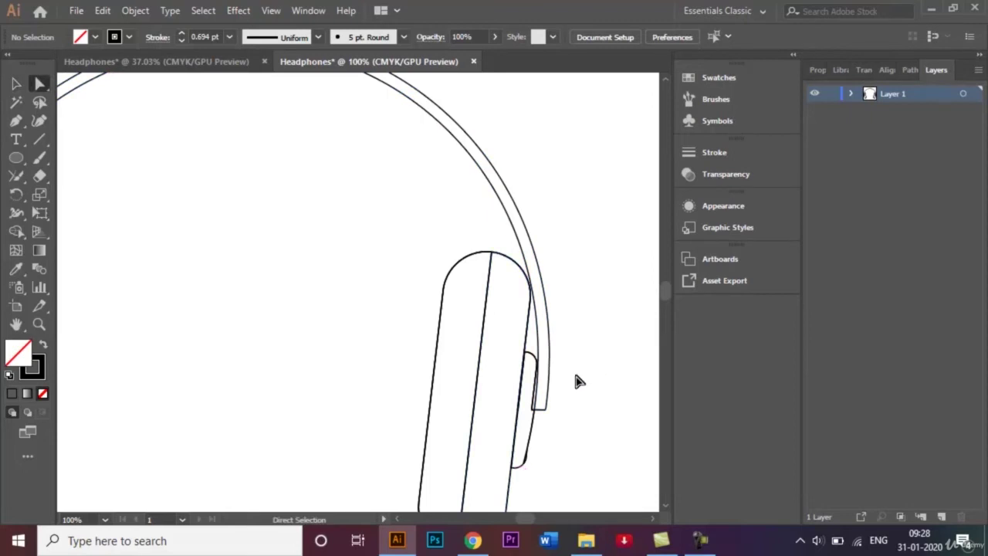
pyautogui.click(532, 410)
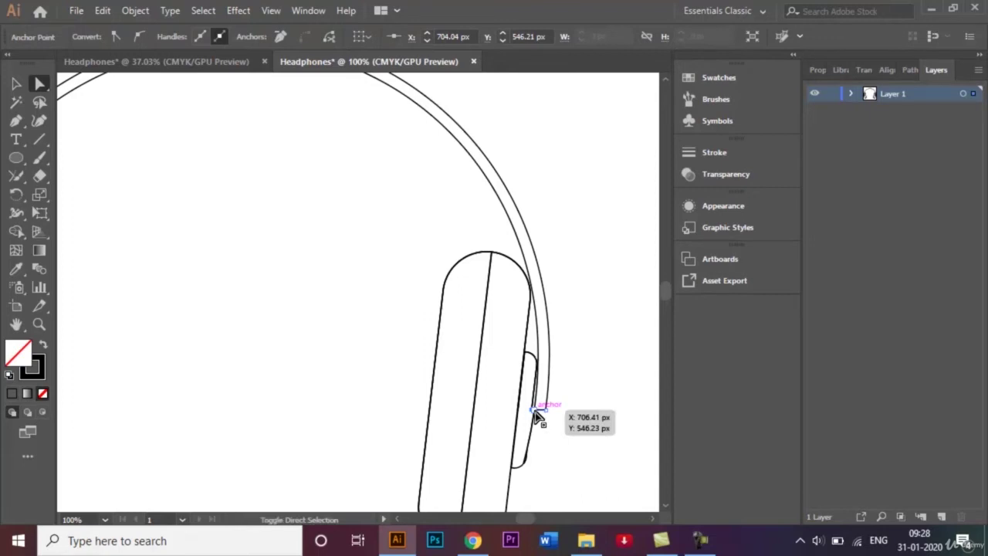
pyautogui.click(536, 410)
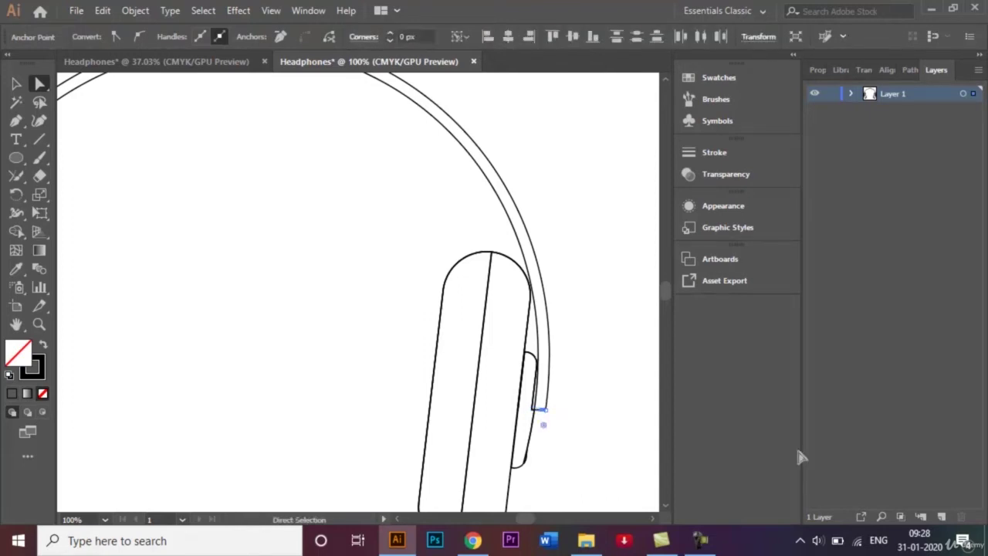
pyautogui.hotkey('ctrl', 'j')
pyautogui.moveTo(533, 429); pyautogui.dragTo(536, 409)
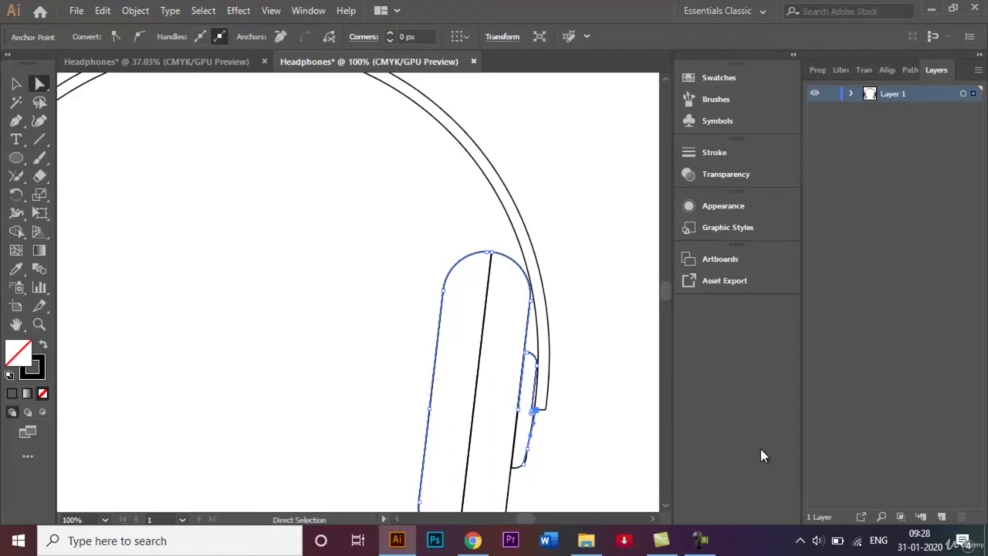
pyautogui.click(17, 101)
pyautogui.click(137, 268)
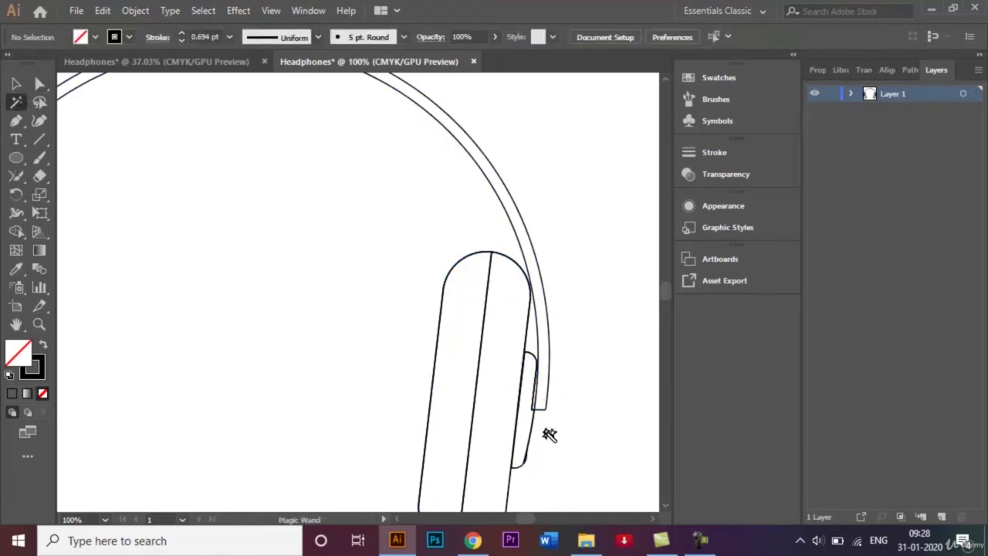
pyautogui.click(16, 83)
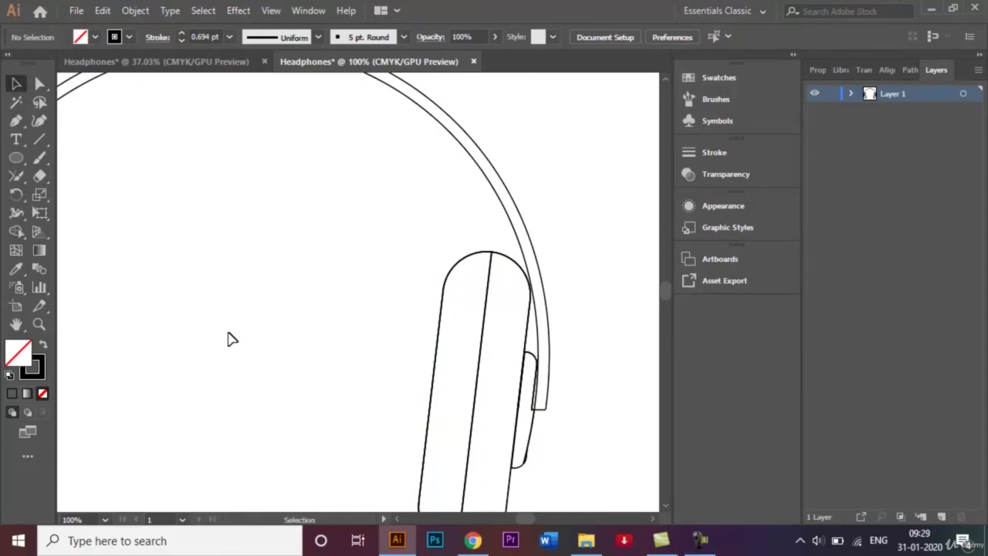
# Raise the top anchor point of the headband's outer arc by about 30 px to thicken the band
pyautogui.hotkey('ctrl', '-')
pyautogui.hotkey('ctrl', '-')
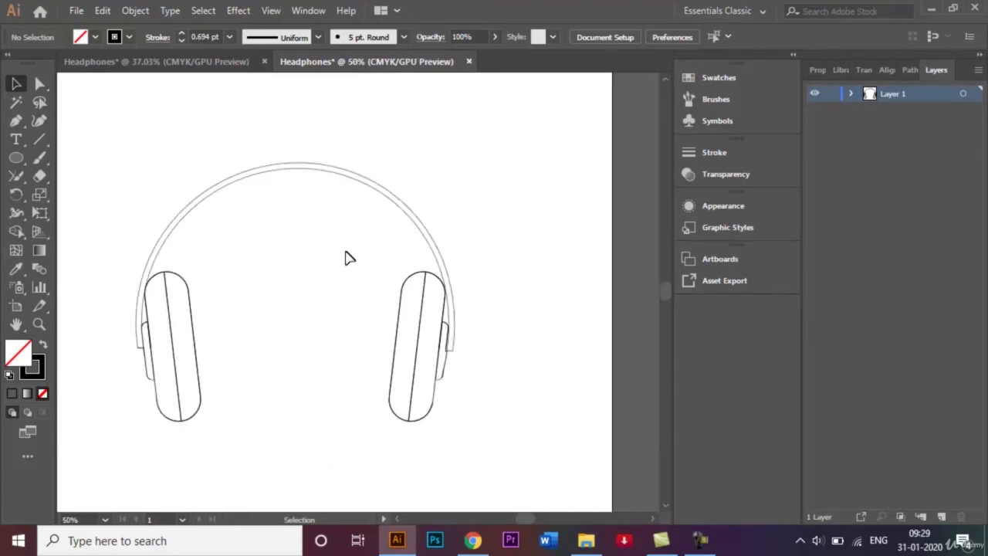
pyautogui.click(39, 83)
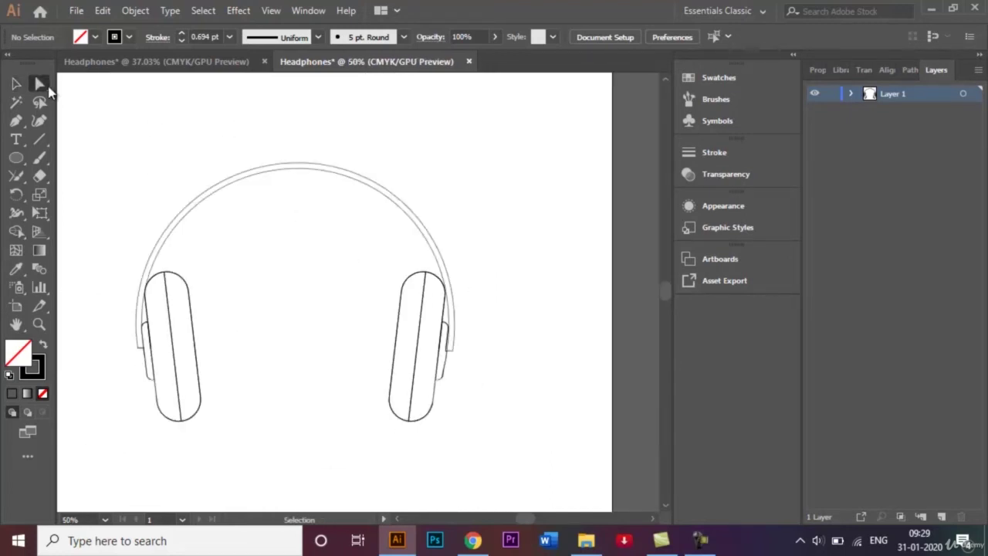
pyautogui.click(297, 166)
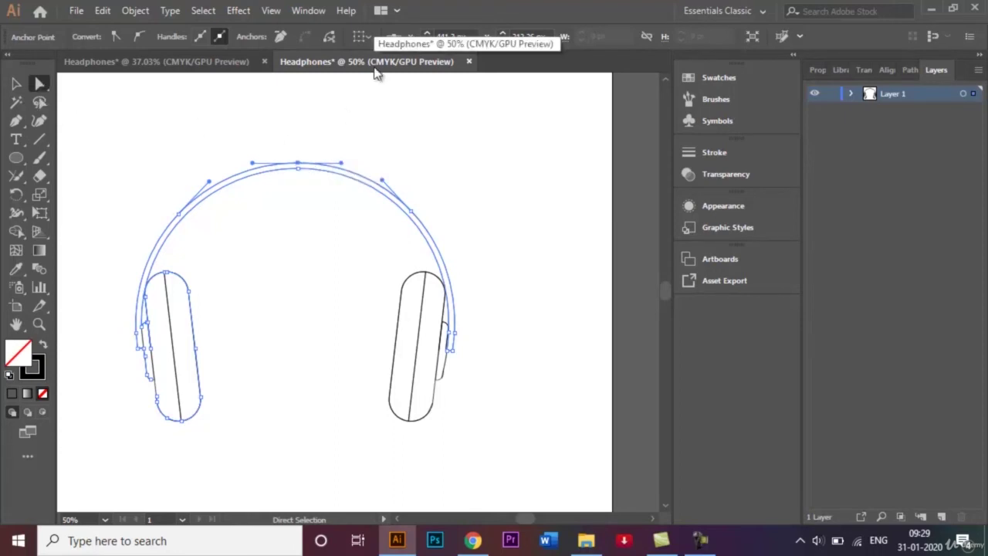
pyautogui.hotkey('shift', 'Up')
pyautogui.hotkey('shift', 'Up')
pyautogui.hotkey('shift', 'Up')
pyautogui.hotkey('shift', 'Up')
pyautogui.hotkey('shift', 'Up')
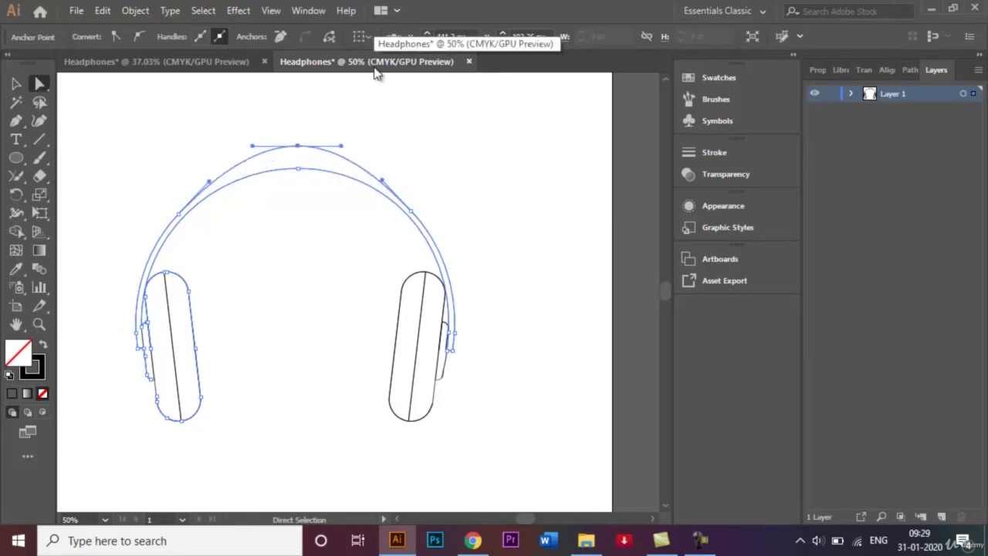
# Move the outer arc's upper-left anchor point 30 px left and 10 px up
pyautogui.click(178, 218)
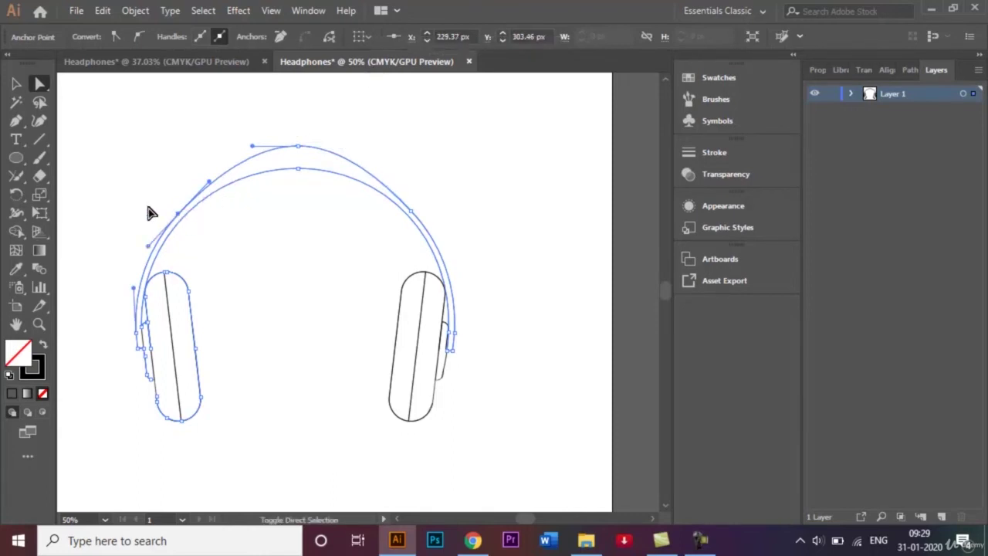
pyautogui.hotkey('shift', 'Left')
pyautogui.hotkey('shift', 'Left')
pyautogui.hotkey('shift', 'Left')
pyautogui.hotkey('shift', 'Up')
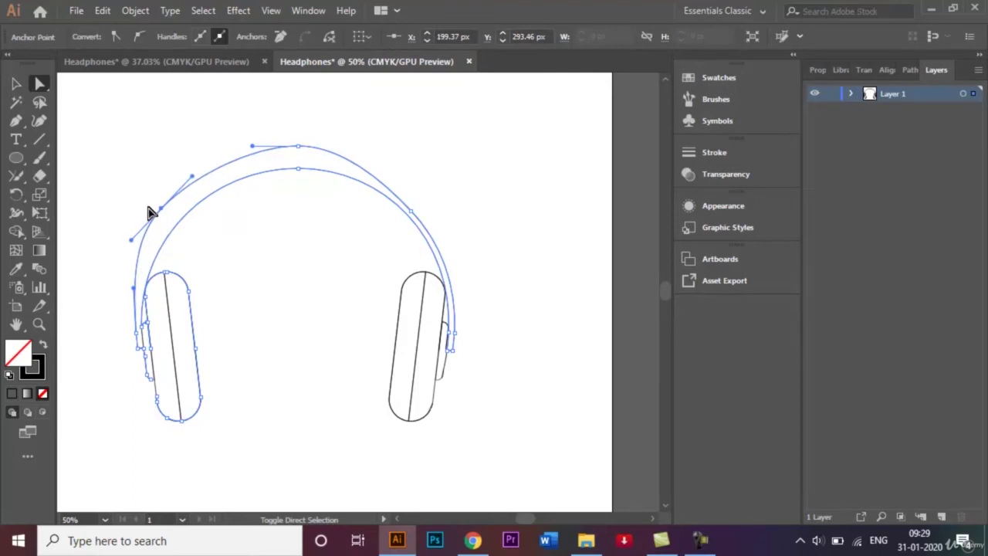
# Move the outer arc's upper-right anchor point 20 px right and 20 px up
pyautogui.click(411, 210)
pyautogui.hotkey('shift', 'Up')
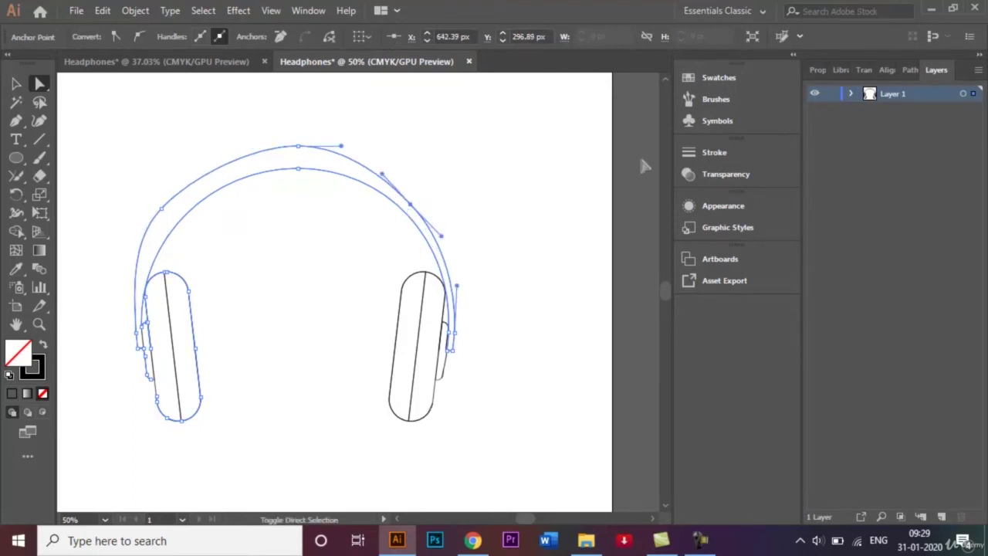
pyautogui.hotkey('shift', 'Up')
pyautogui.hotkey('shift', 'Right')
pyautogui.hotkey('shift', 'Right')
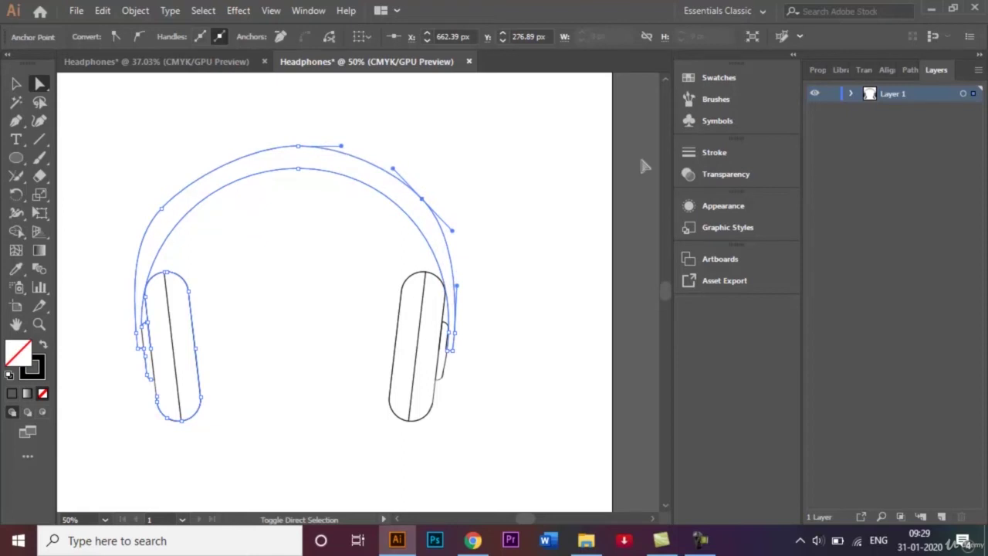
# Move the outer arc's lower anchor points just above both headband ends outward by 10 px each
pyautogui.click(457, 332)
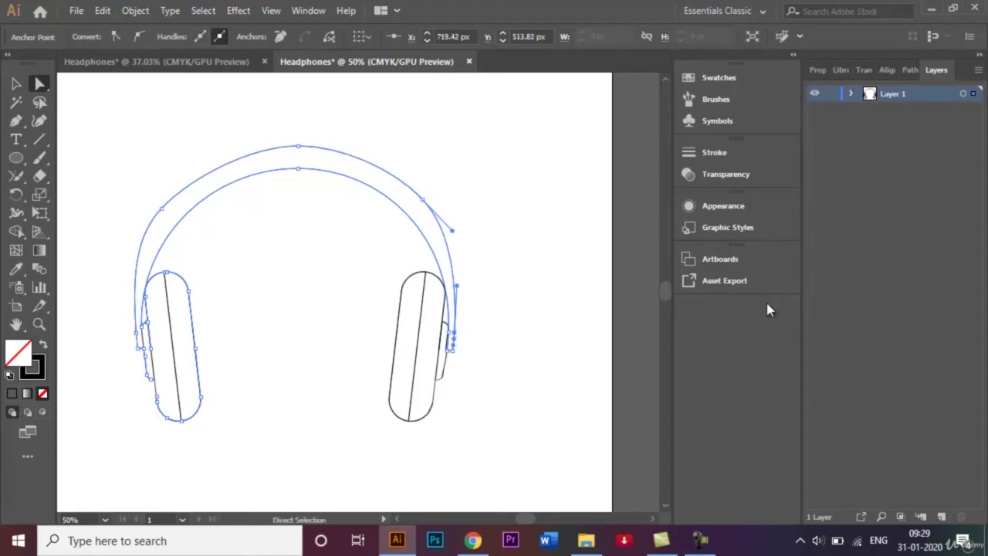
pyautogui.hotkey('shift', 'Right')
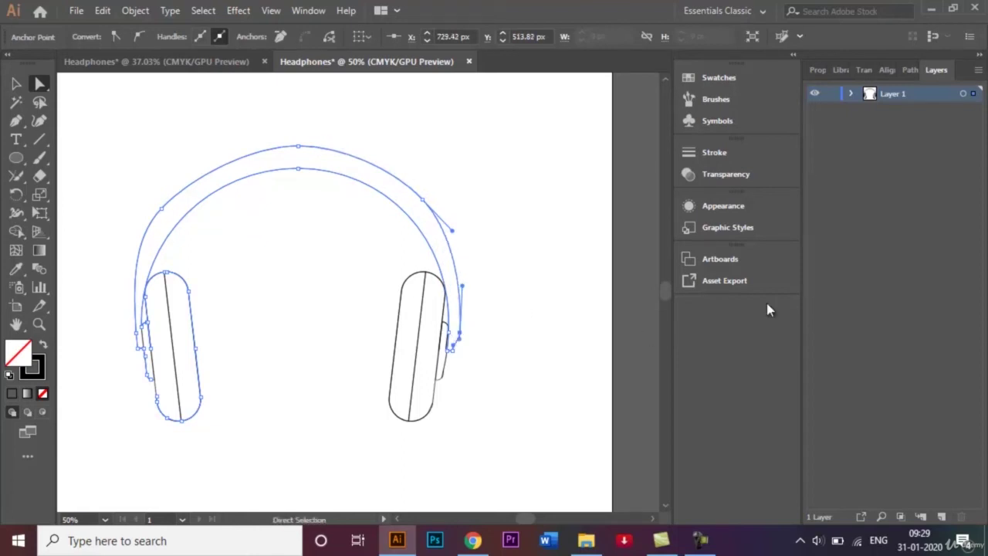
pyautogui.hotkey('shift', 'Right')
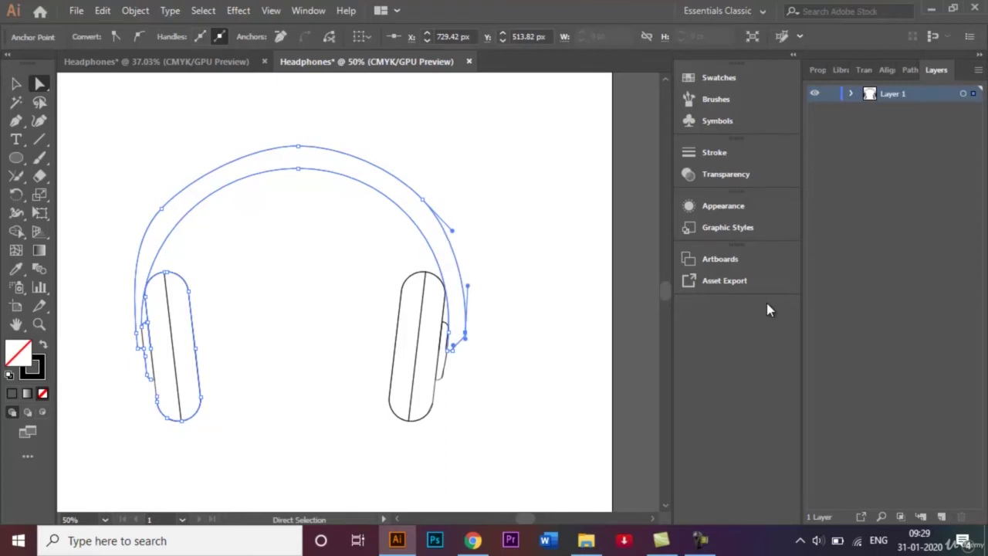
pyautogui.hotkey('shift', 'Left')
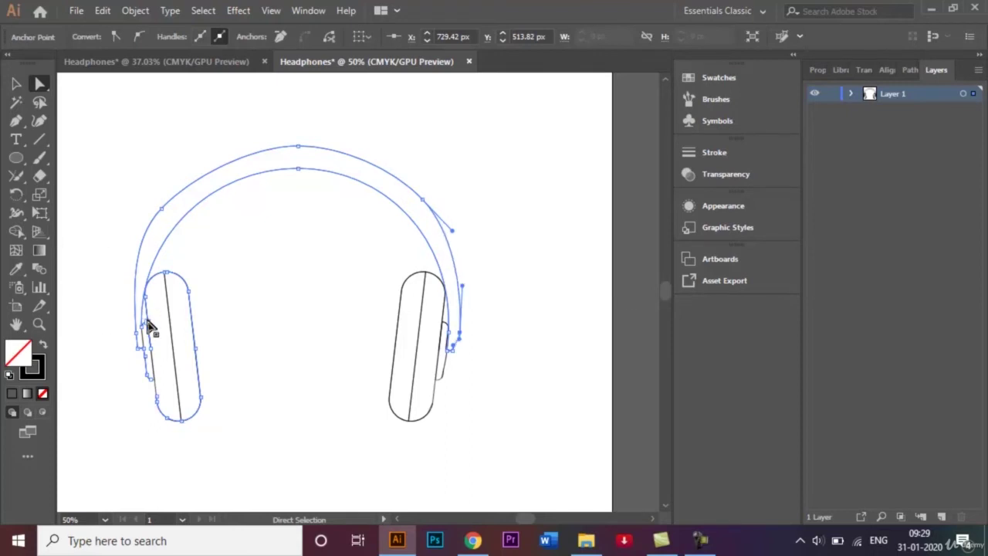
pyautogui.moveTo(137, 334); pyautogui.dragTo(137, 340)
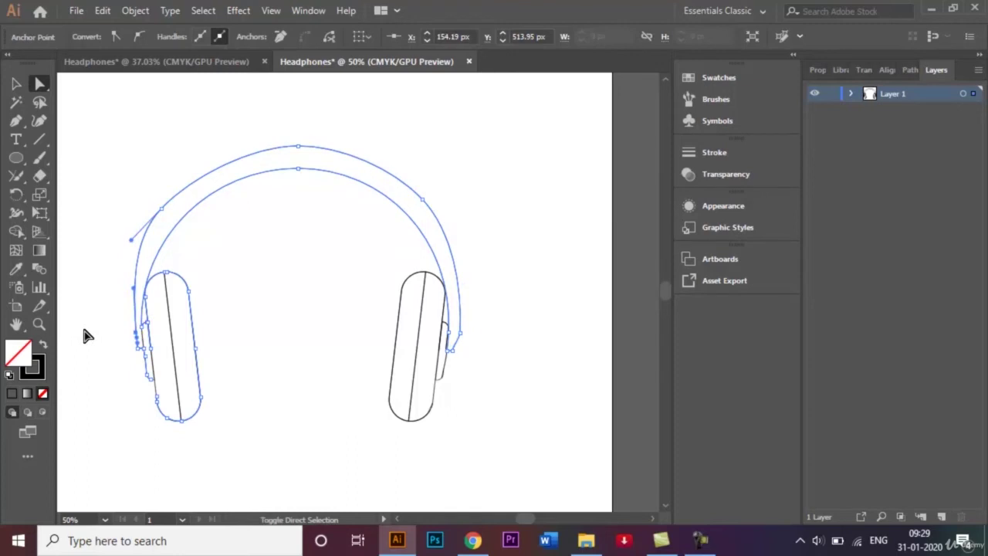
pyautogui.hotkey('shift', 'Left')
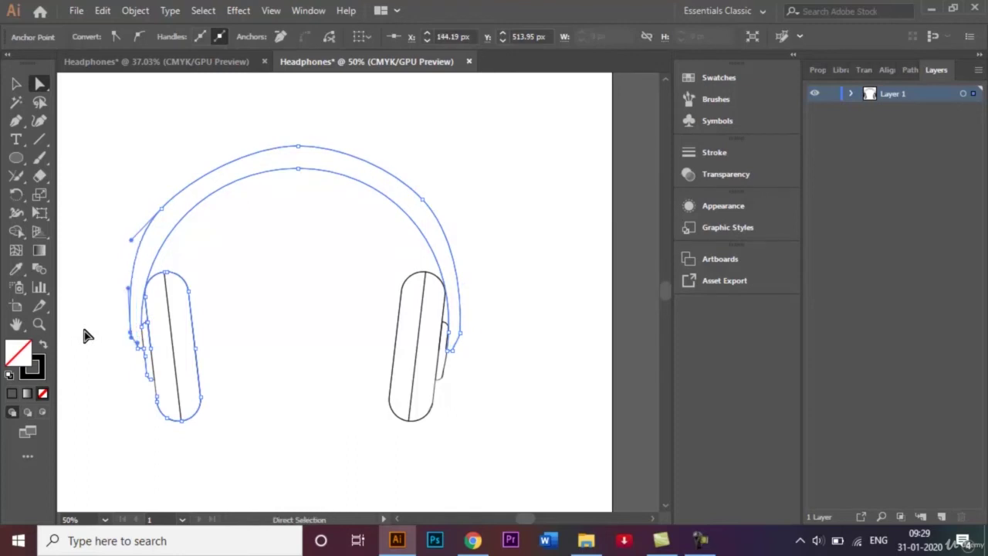
# Fill the headband area between the inner and outer arcs with dark gray using the Shape Builder tool
pyautogui.click(25, 84)
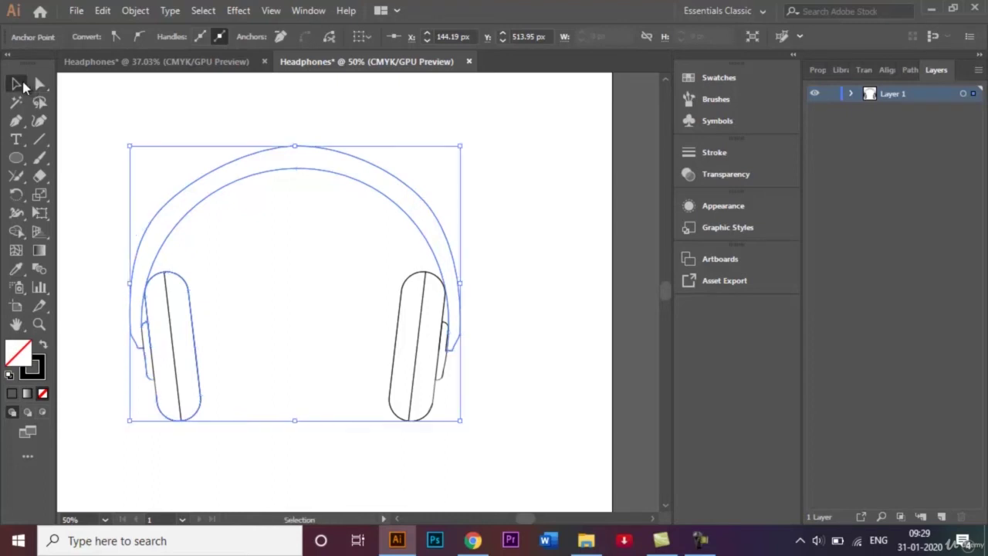
pyautogui.click(171, 90)
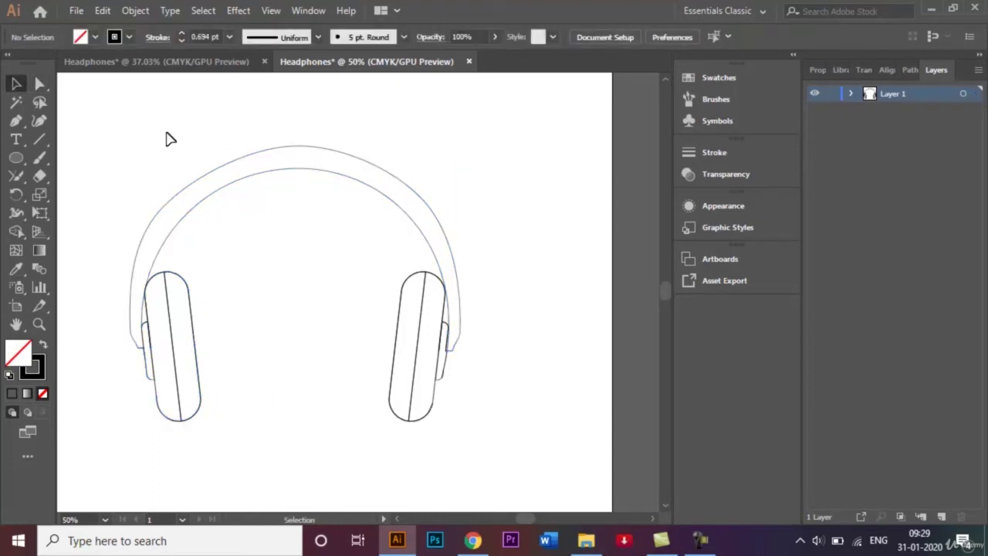
pyautogui.moveTo(165, 133)
pyautogui.mouseDown()
pyautogui.moveTo(353, 355)
pyautogui.moveTo(410, 403)
pyautogui.mouseUp()
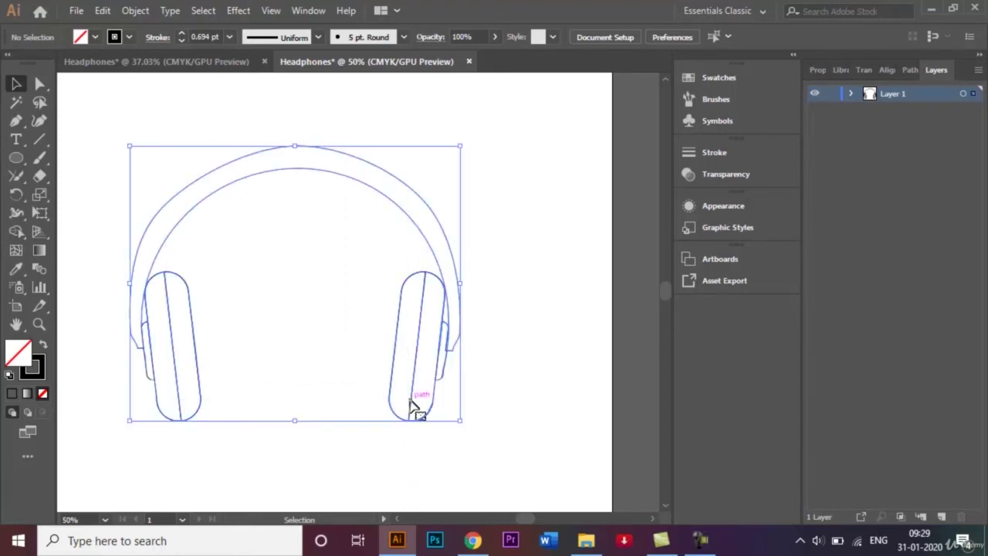
pyautogui.click(15, 231)
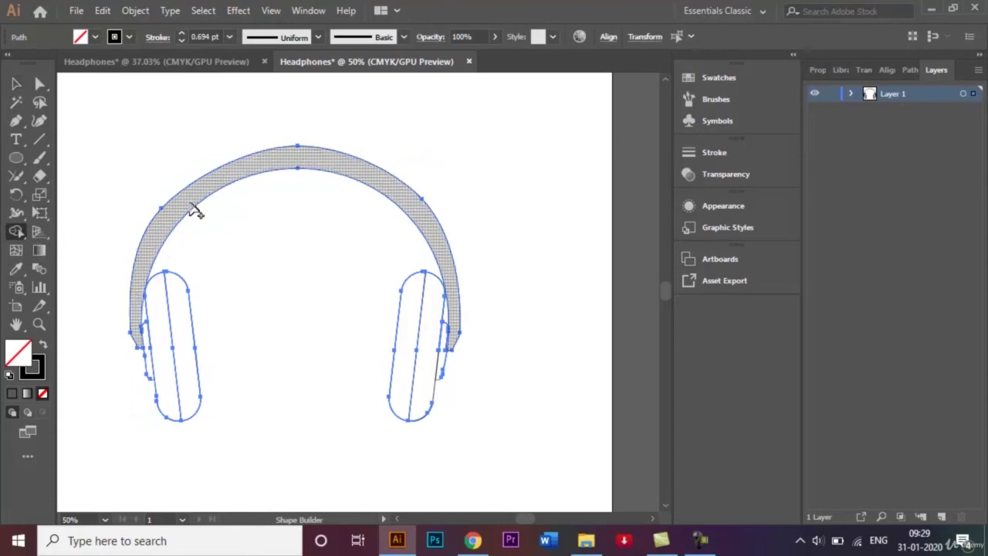
pyautogui.click(96, 39)
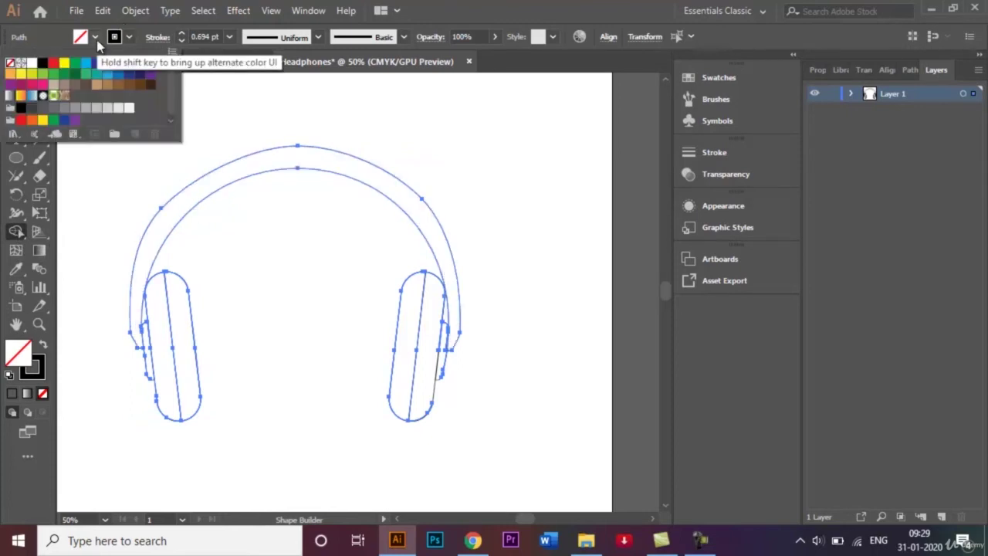
pyautogui.click(54, 109)
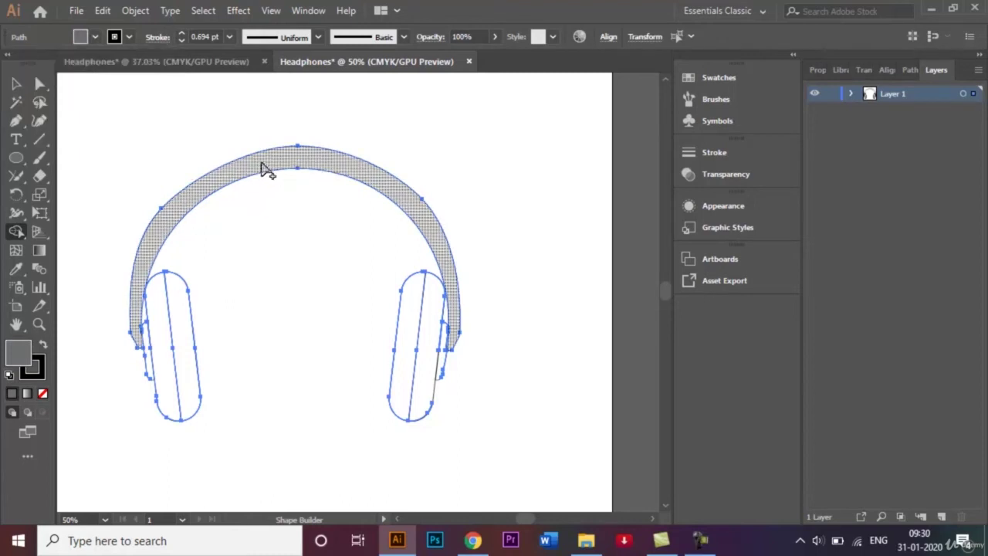
pyautogui.click(265, 168)
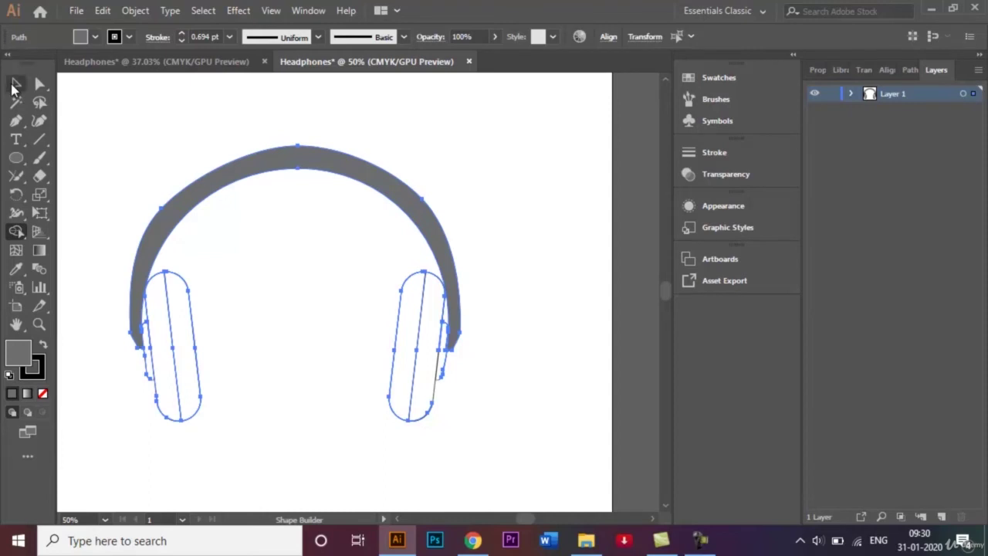
pyautogui.click(19, 82)
pyautogui.click(275, 294)
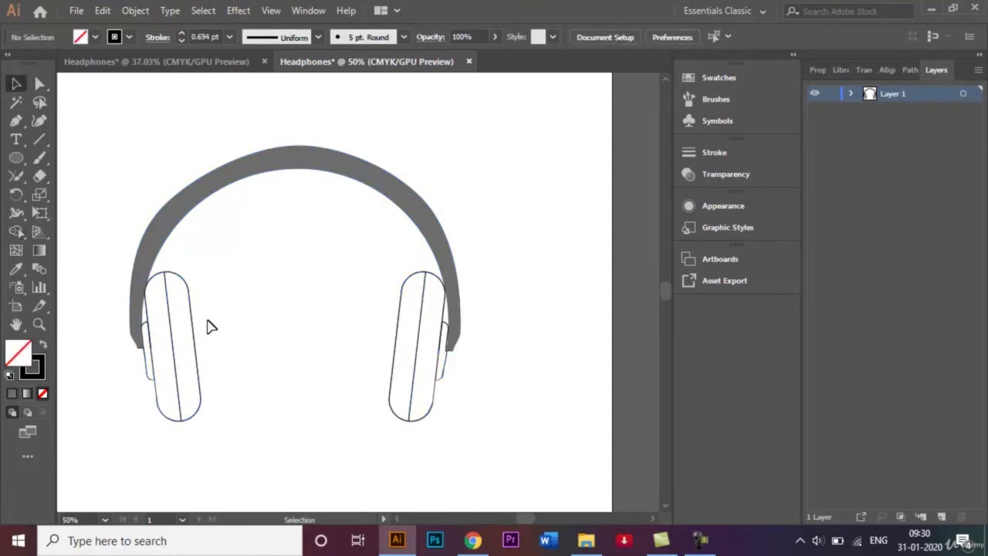
# Move the outer half of the right ear cup inward to expose the paths underneath it
pyautogui.hotkey('ctrl', '+')
pyautogui.hotkey('ctrl', '+')
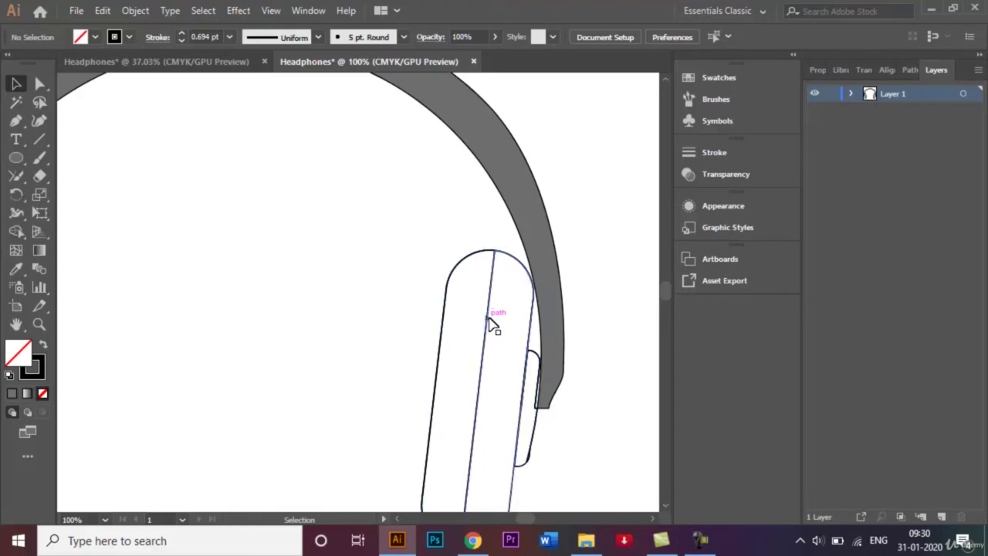
pyautogui.moveTo(489, 320); pyautogui.dragTo(462, 322)
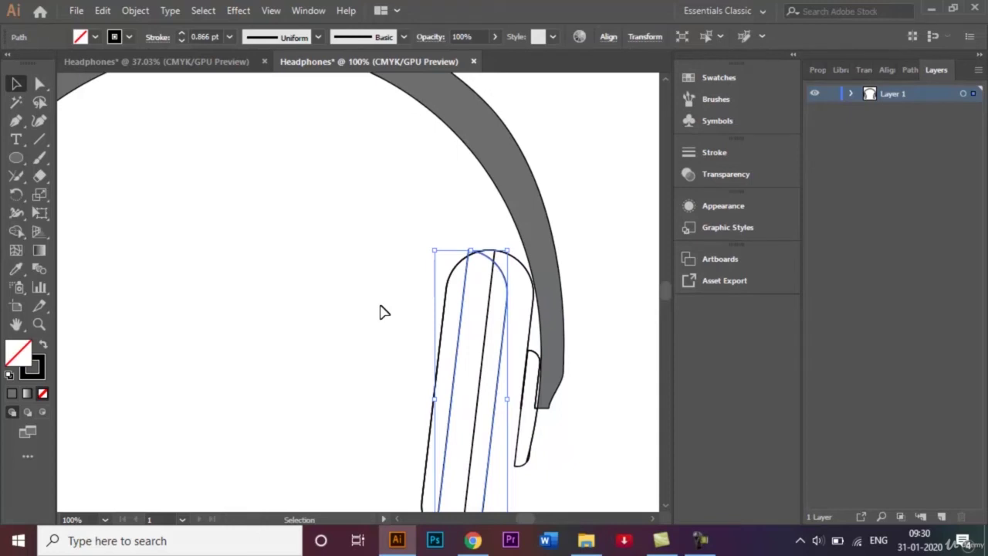
pyautogui.click(429, 281)
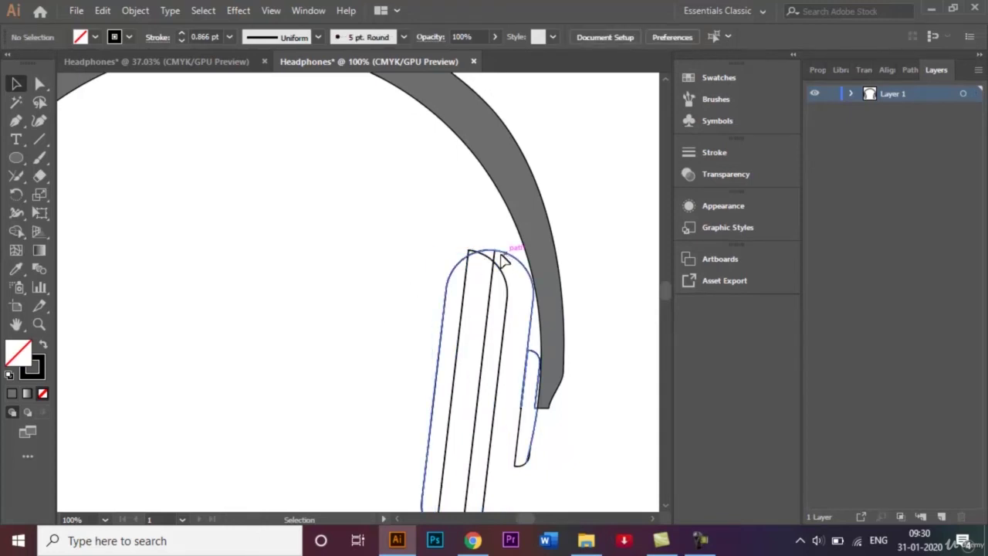
# Delete the right ear cup's duplicate outline paths and the small connector shape beside the headband end
pyautogui.moveTo(502, 261); pyautogui.dragTo(405, 241)
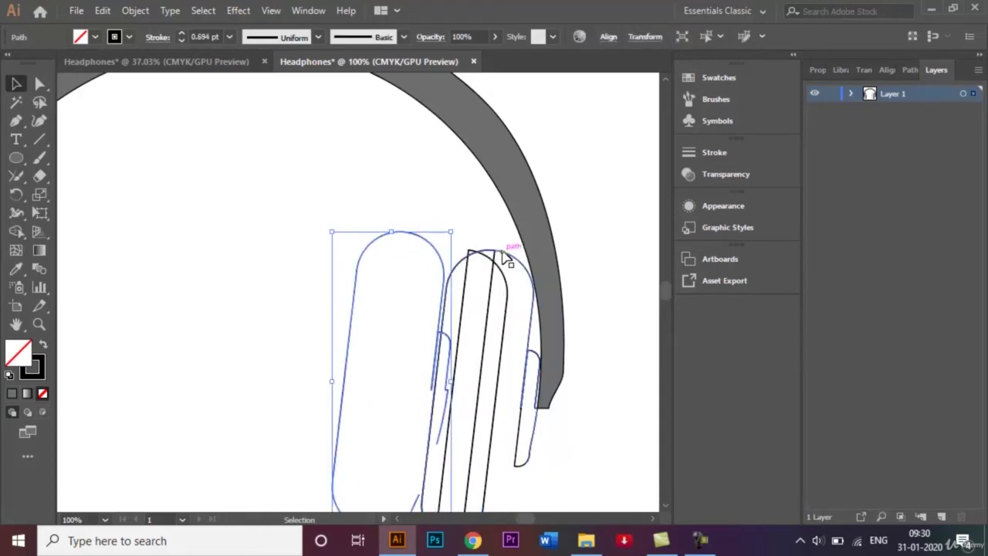
pyautogui.press('Delete')
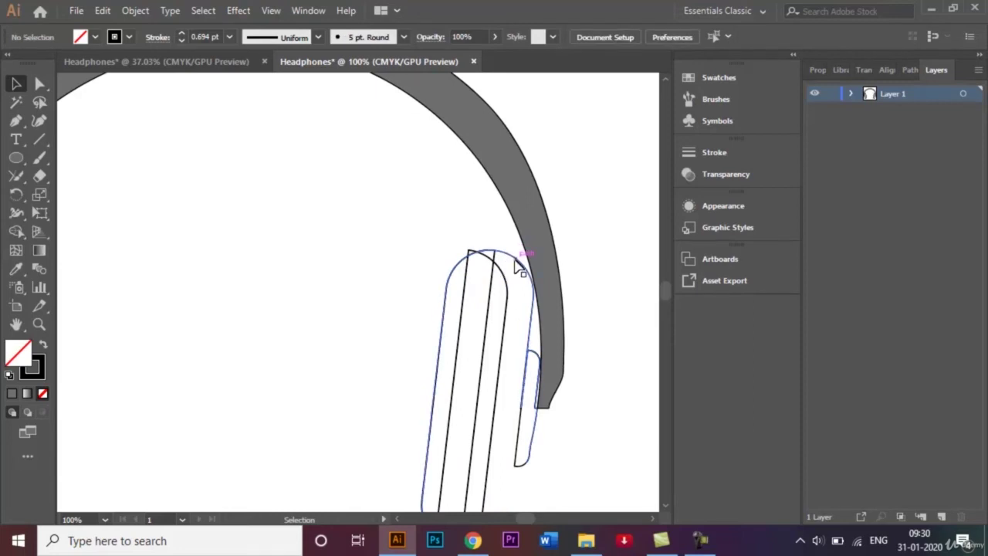
pyautogui.moveTo(516, 266); pyautogui.dragTo(430, 254)
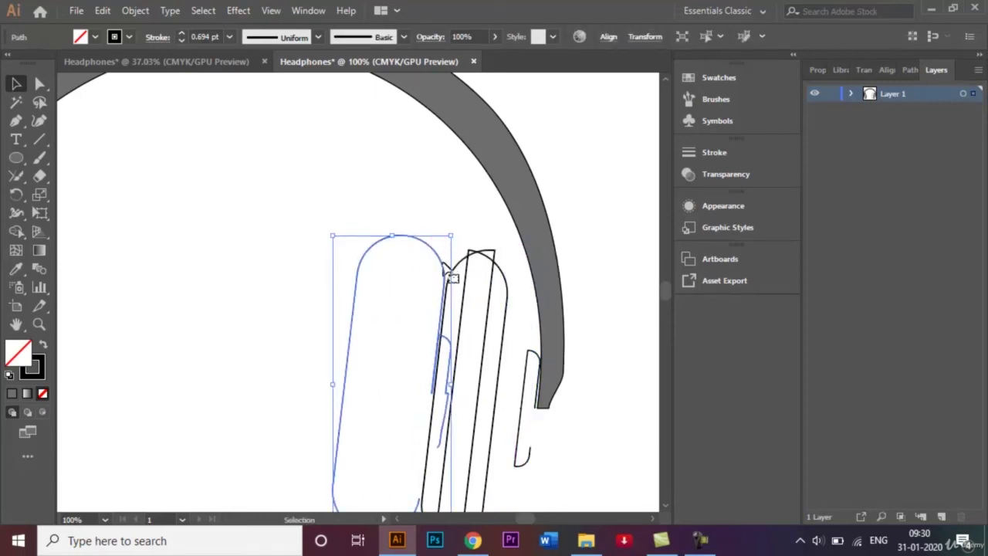
pyautogui.hotkey('ctrl', 'z')
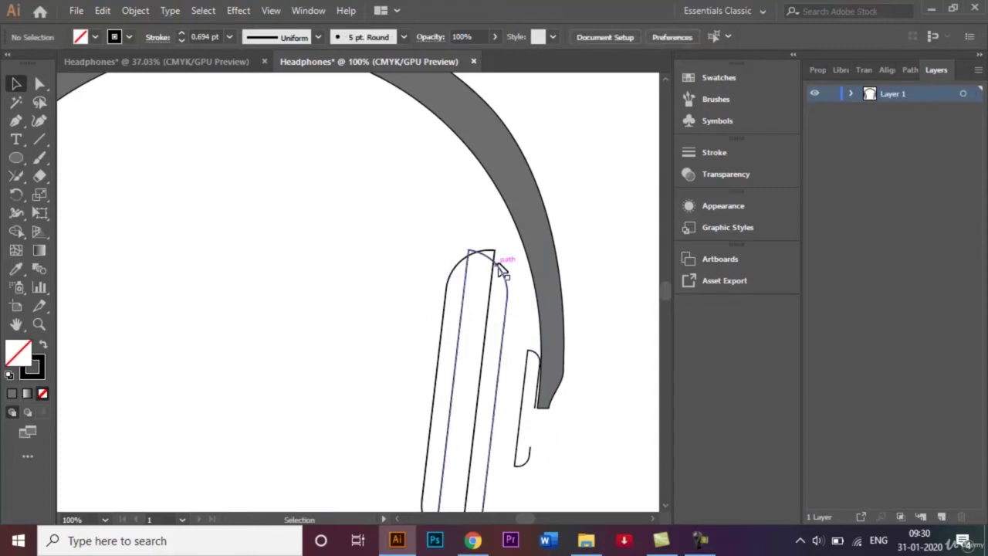
pyautogui.click(521, 457)
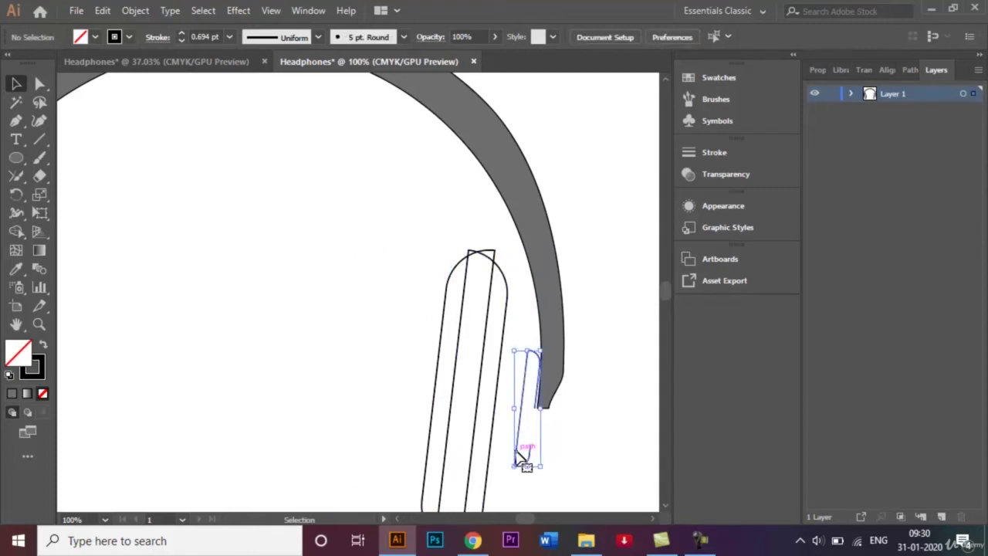
pyautogui.click(511, 385)
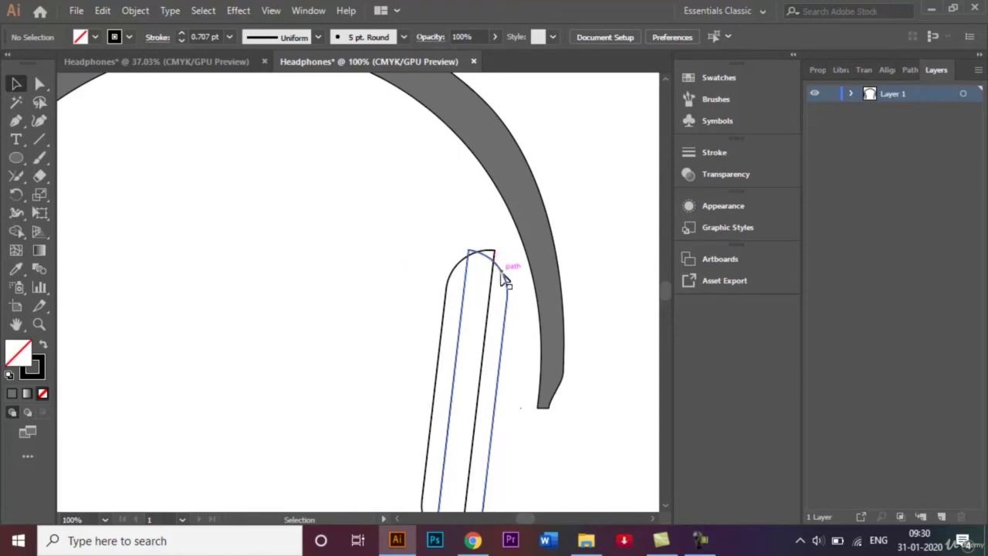
# Move the right ear cup's outer half against the headband and place the inner half beside it to re-form the cup
pyautogui.moveTo(500, 274); pyautogui.dragTo(540, 307)
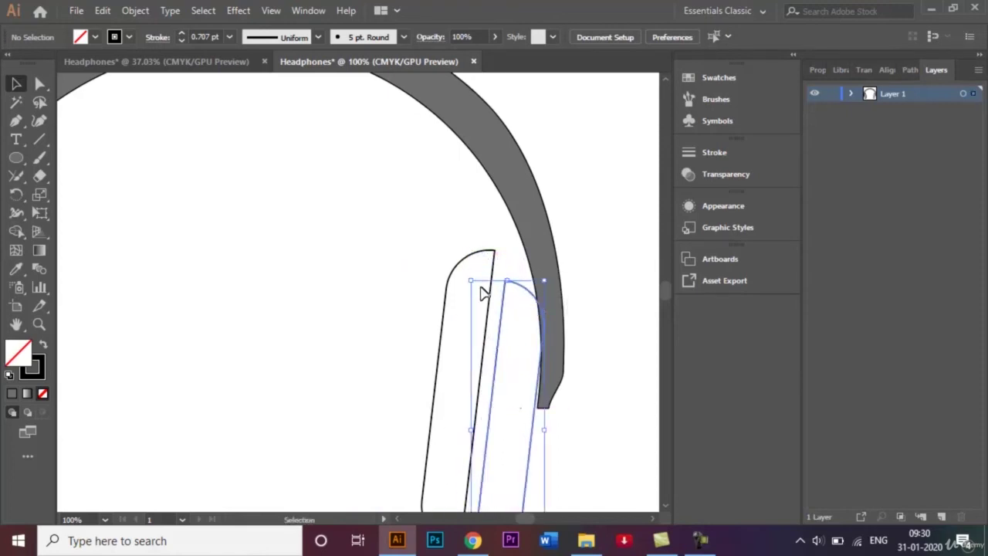
pyautogui.hotkey('ctrl', '-')
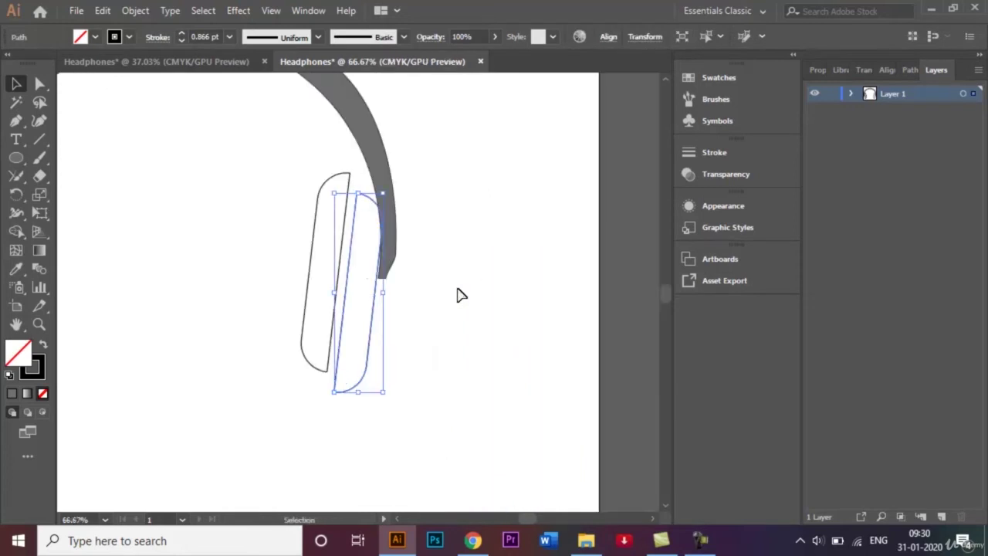
pyautogui.moveTo(314, 265); pyautogui.dragTo(322, 282)
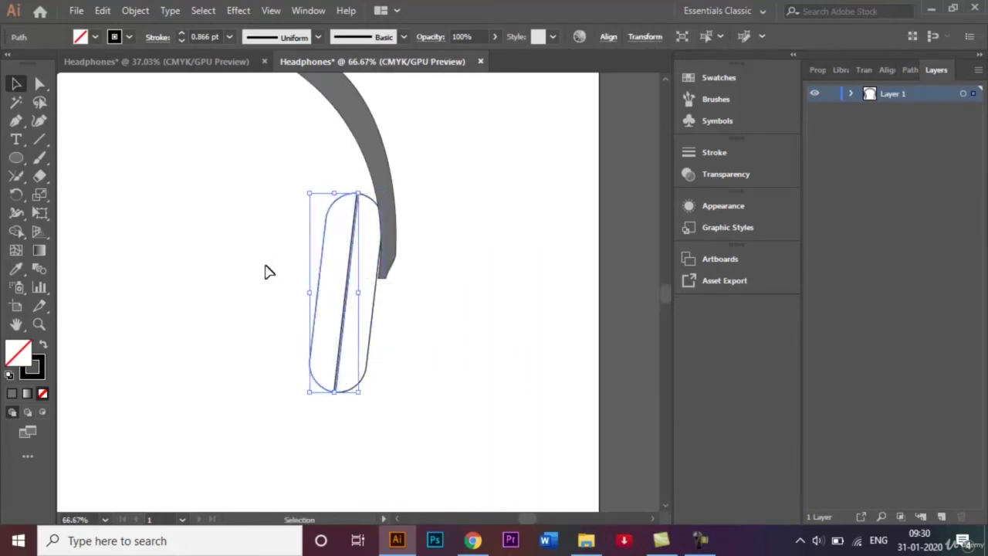
pyautogui.click(267, 271)
# Nudge the right ear cup's inner half four steps left so its straight edge meets the outer half
pyautogui.click(323, 276)
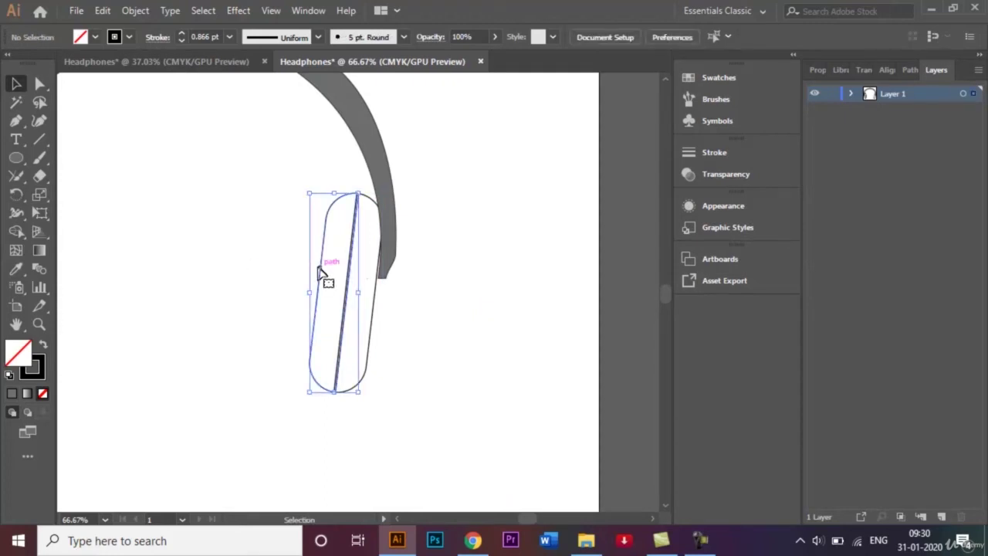
pyautogui.press('Left')
pyautogui.press('Left')
pyautogui.press('Left')
pyautogui.press('Left')
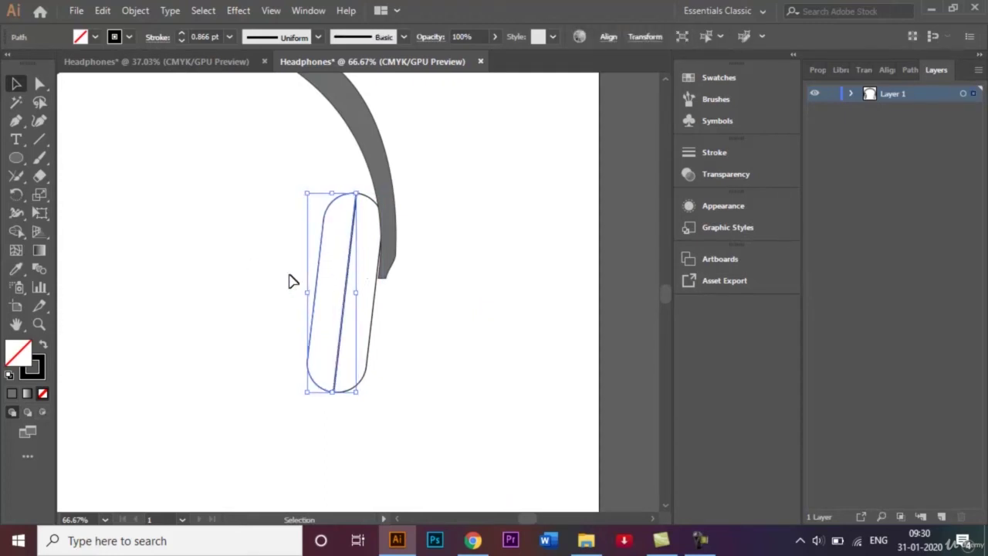
pyautogui.click(273, 252)
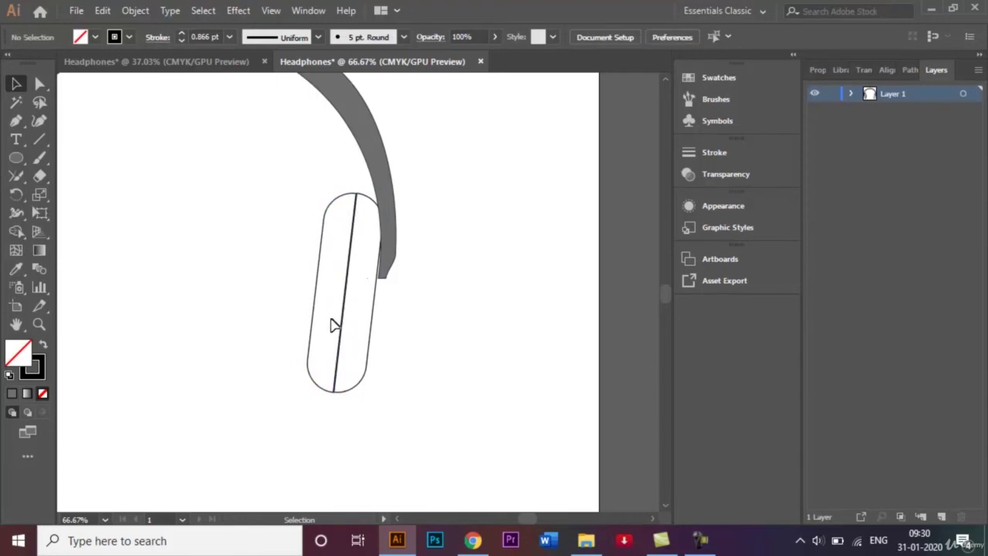
# Fill the outer half of the right ear cup with a medium gray lighter than the headband
pyautogui.click(376, 299)
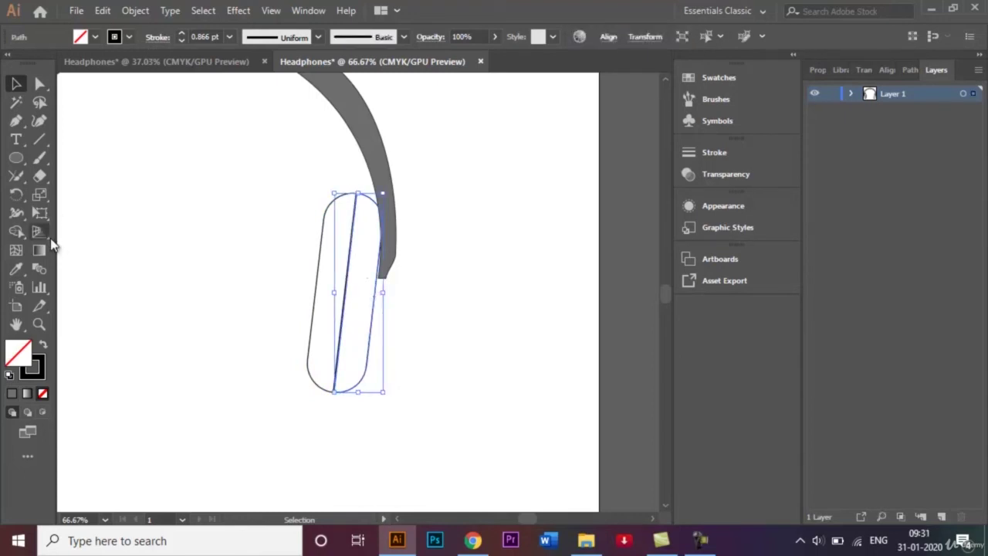
pyautogui.click(95, 38)
pyautogui.click(77, 106)
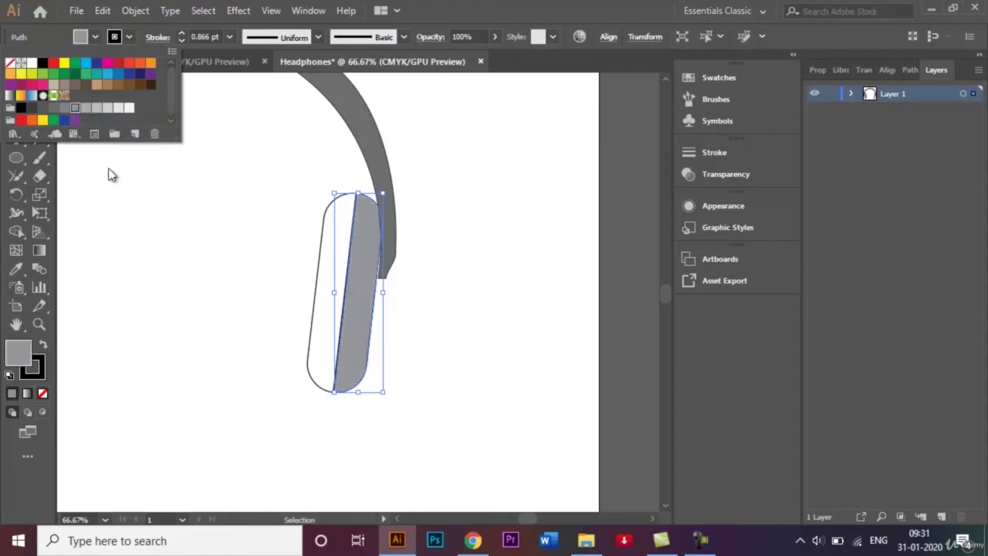
pyautogui.click(189, 328)
pyautogui.hotkey('ctrl', 'shift', 'a')
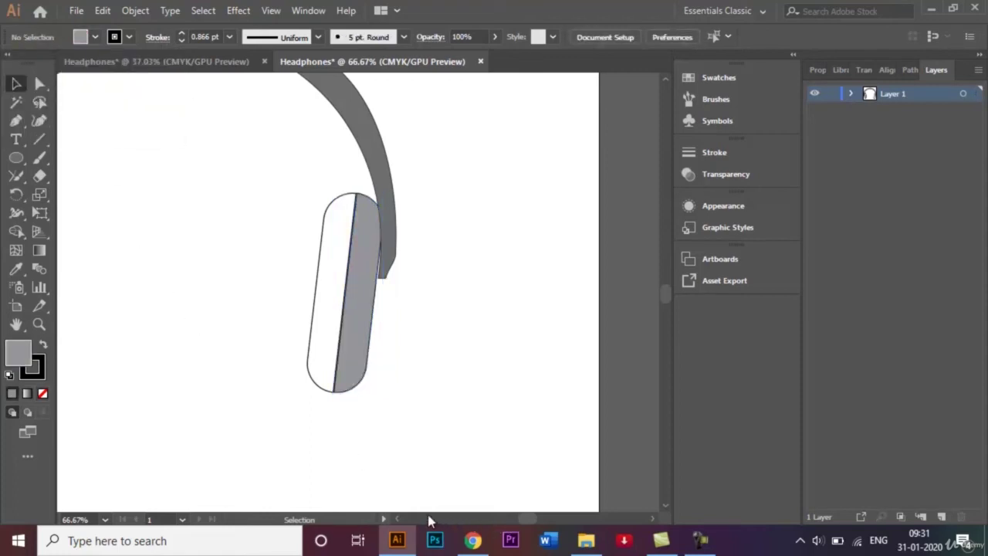
# Pull the duplicate outline paths off the left ear cup and delete them, keeping its two halves in place
pyautogui.hscroll(-6, 399, 523)
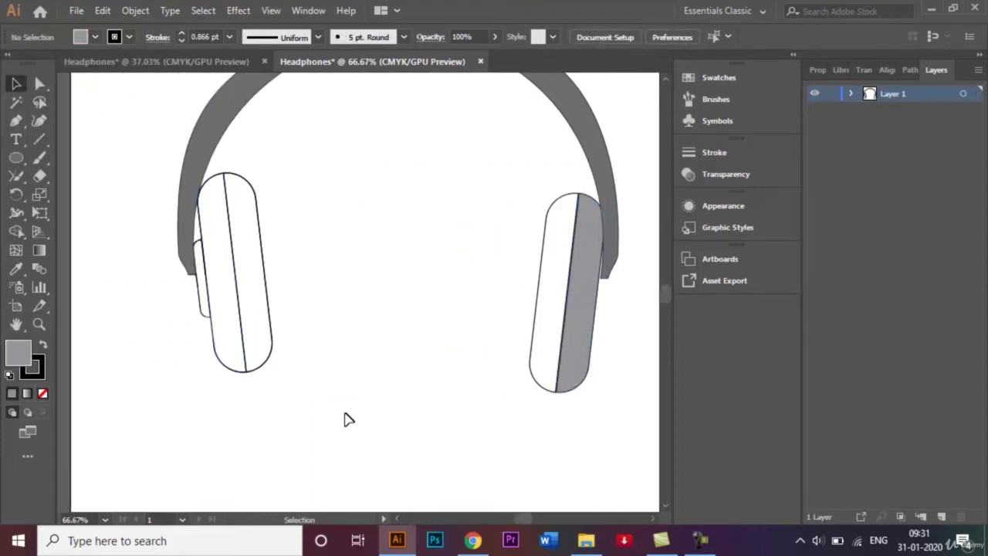
pyautogui.moveTo(205, 211); pyautogui.dragTo(276, 207)
pyautogui.hotkey('ctrl', 'z')
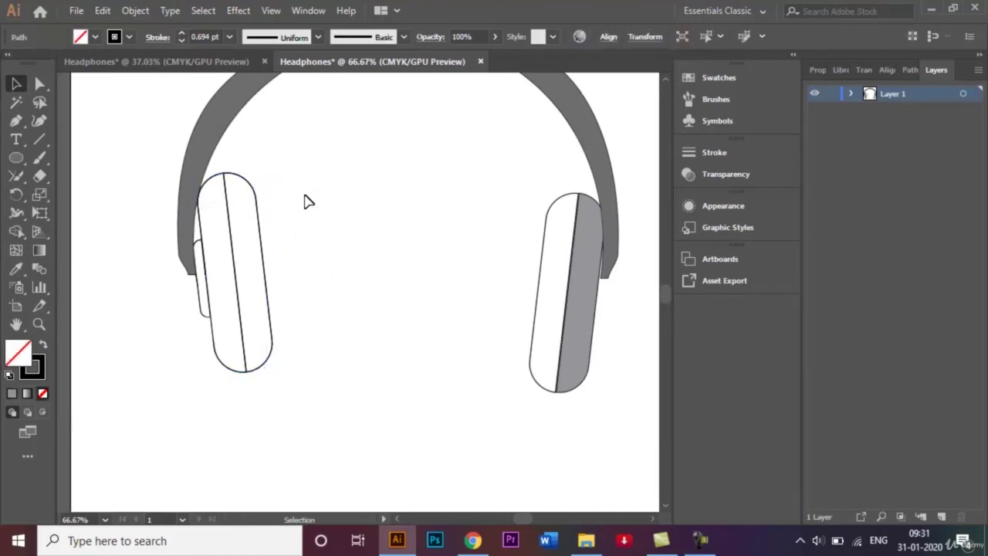
pyautogui.click(258, 166)
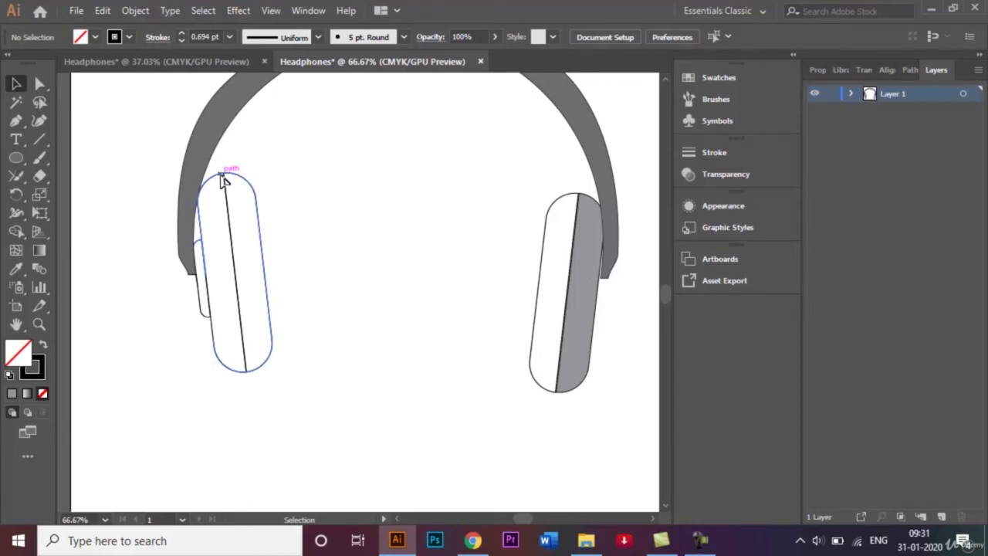
pyautogui.moveTo(223, 179); pyautogui.dragTo(336, 145)
pyautogui.hotkey('ctrl', 'z')
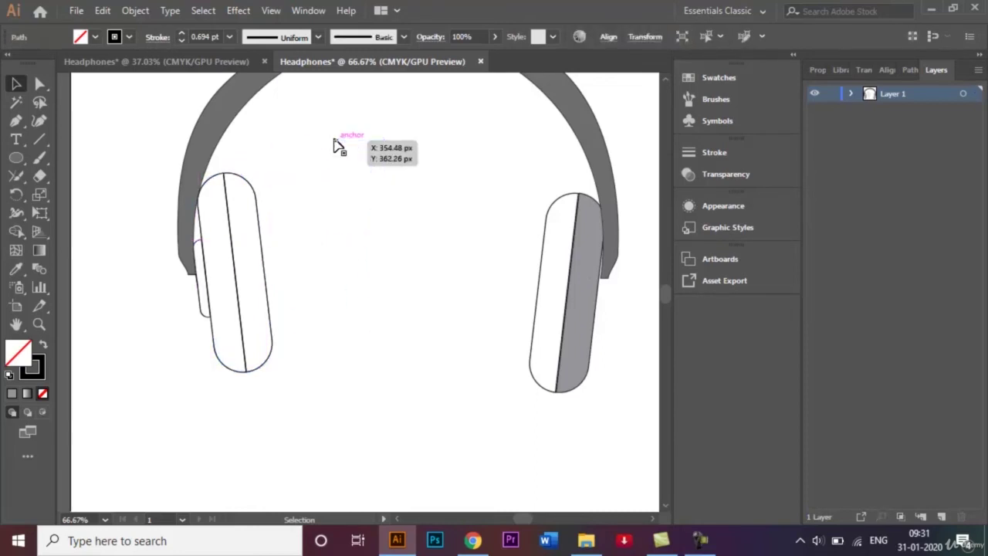
pyautogui.click(337, 145)
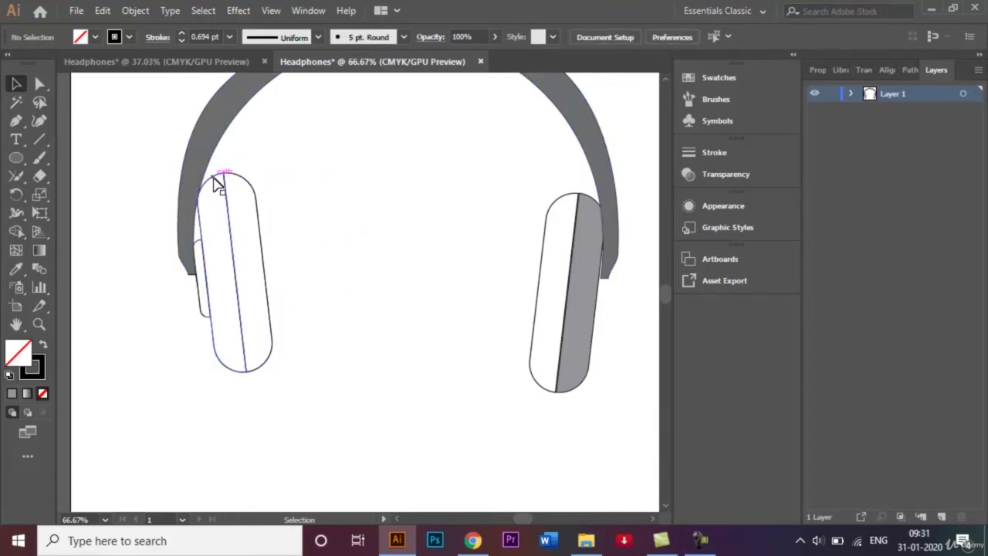
# Fill the outer half of the left ear cup with the same medium gray as the right one
pyautogui.click(214, 179)
pyautogui.click(96, 36)
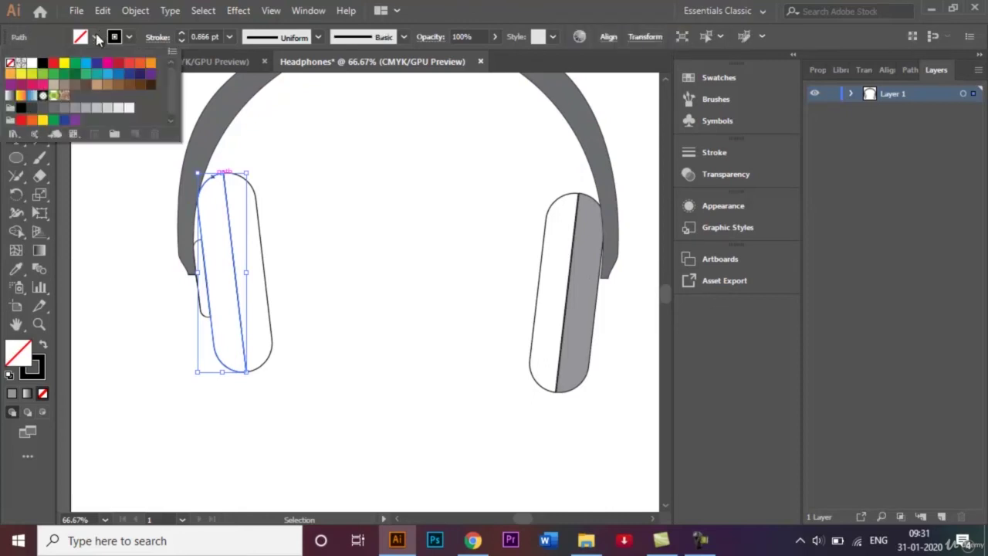
pyautogui.click(75, 107)
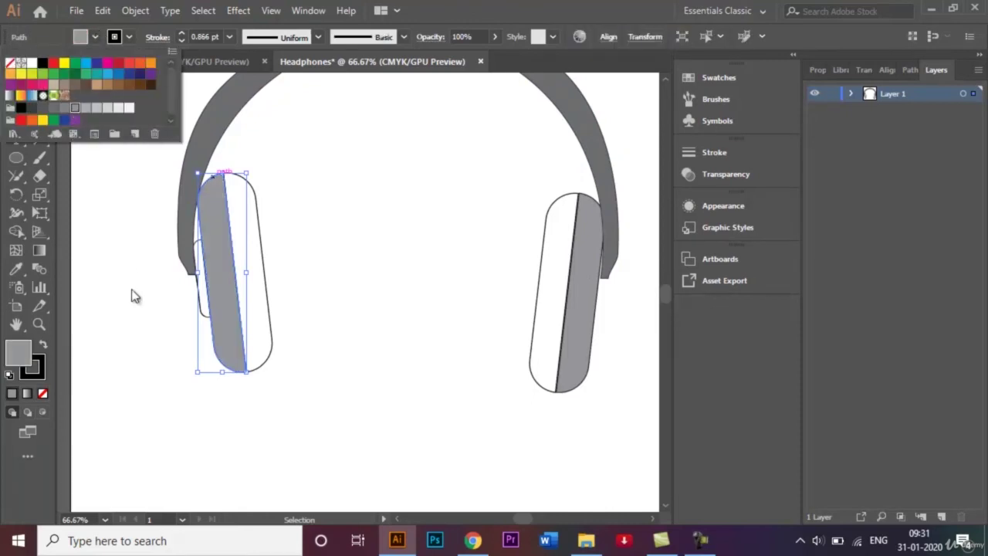
pyautogui.click(145, 338)
pyautogui.click(163, 344)
# Pull the stray duplicate path off the small bracket beside the left ear cup and delete it, keeping the bracket in place
pyautogui.click(202, 316)
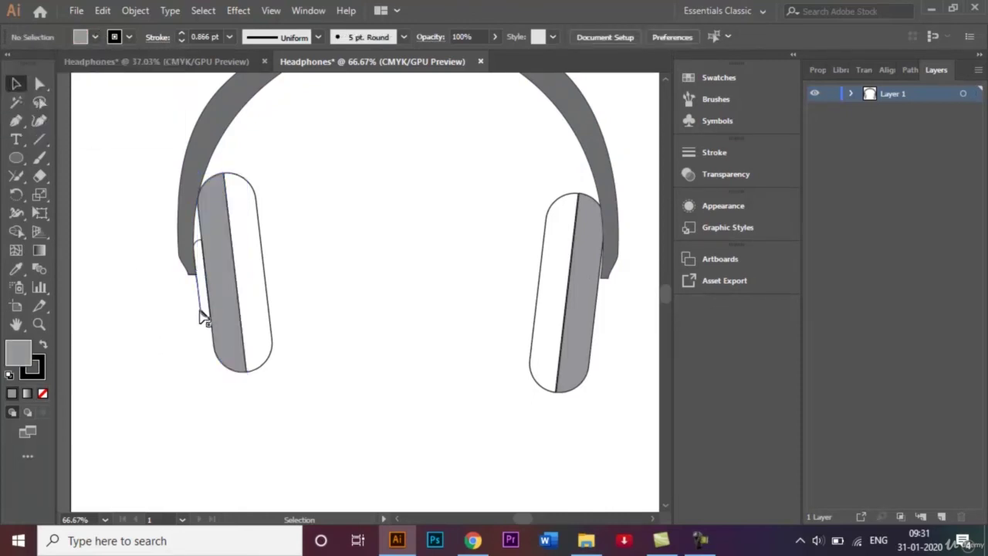
pyautogui.moveTo(202, 316)
pyautogui.mouseDown()
pyautogui.moveTo(177, 344)
pyautogui.moveTo(205, 320)
pyautogui.mouseUp()
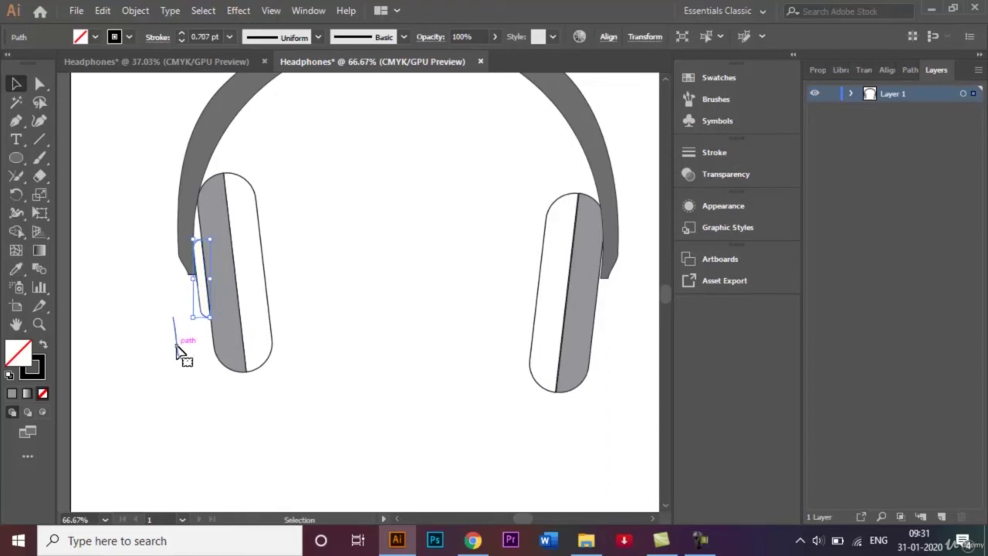
pyautogui.hotkey('ctrl', 'z')
pyautogui.hotkey('ctrl', 'z')
pyautogui.click(177, 351)
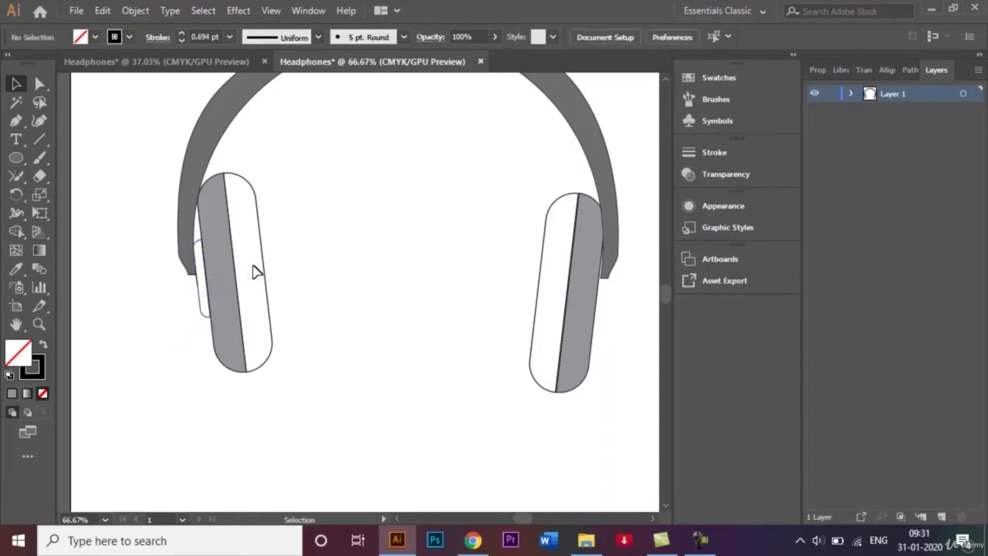
# Fill the small bracket beside the left ear cup with the same medium gray as the ear cup's outer half
pyautogui.click(202, 313)
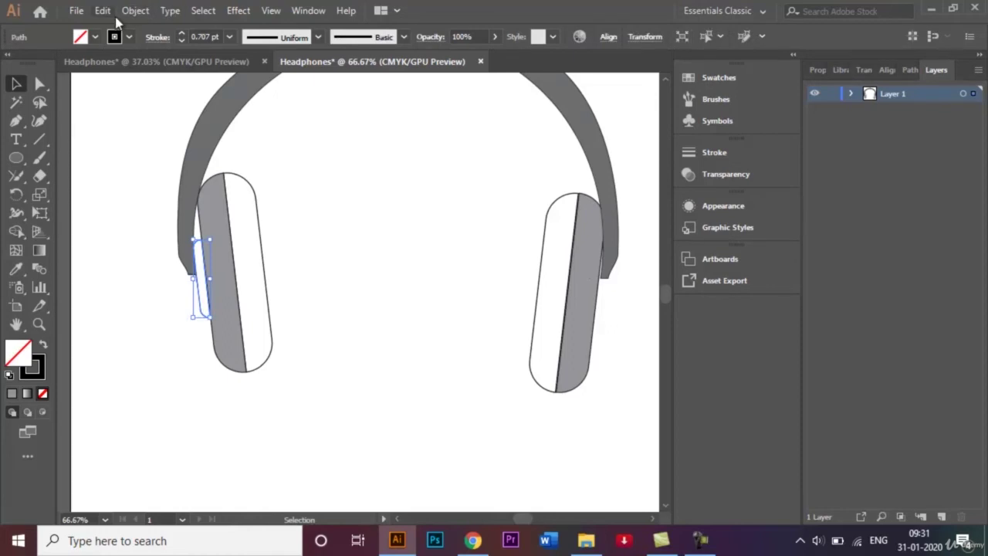
pyautogui.click(95, 37)
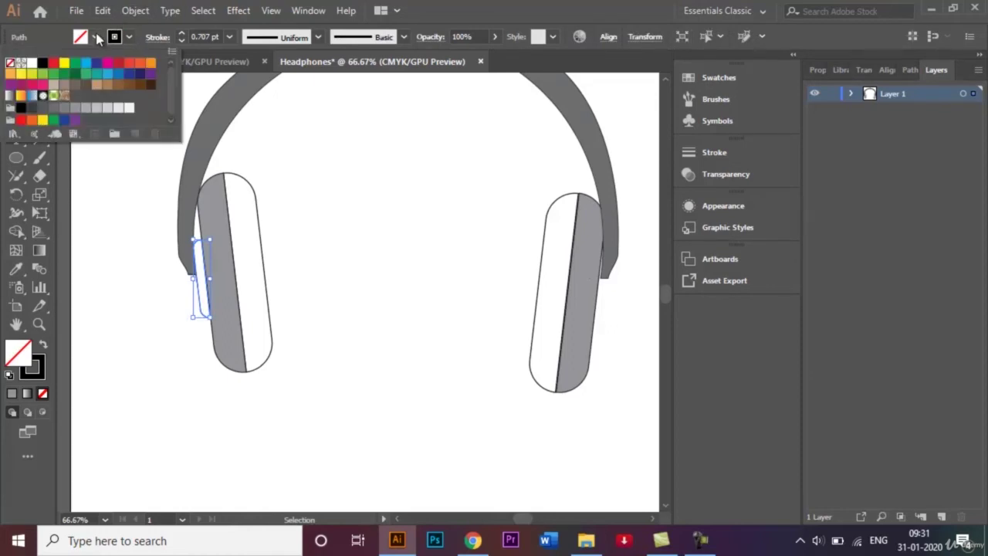
pyautogui.click(75, 108)
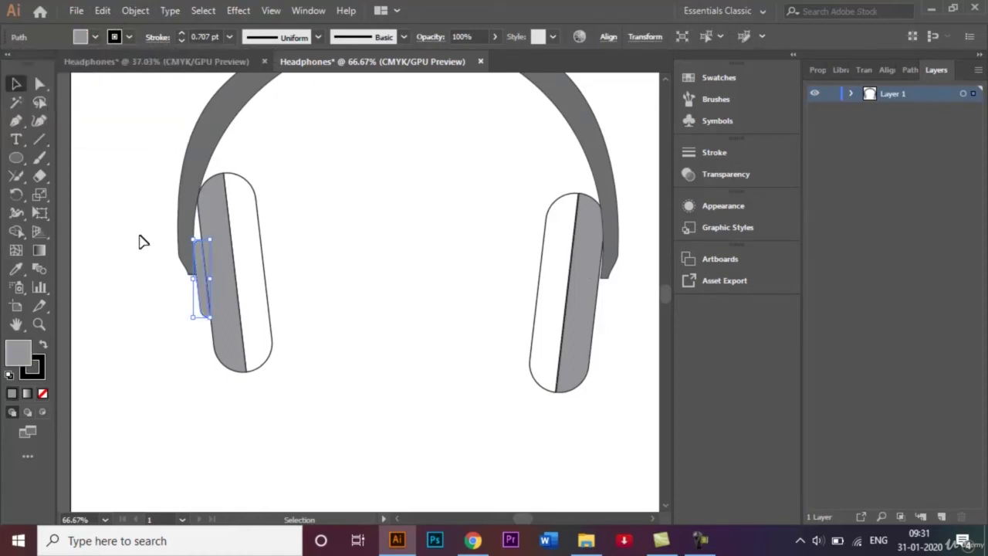
pyautogui.click(144, 244)
# Make a mirrored copy of the left bracket by reflecting it across the vertical axis
pyautogui.click(200, 298)
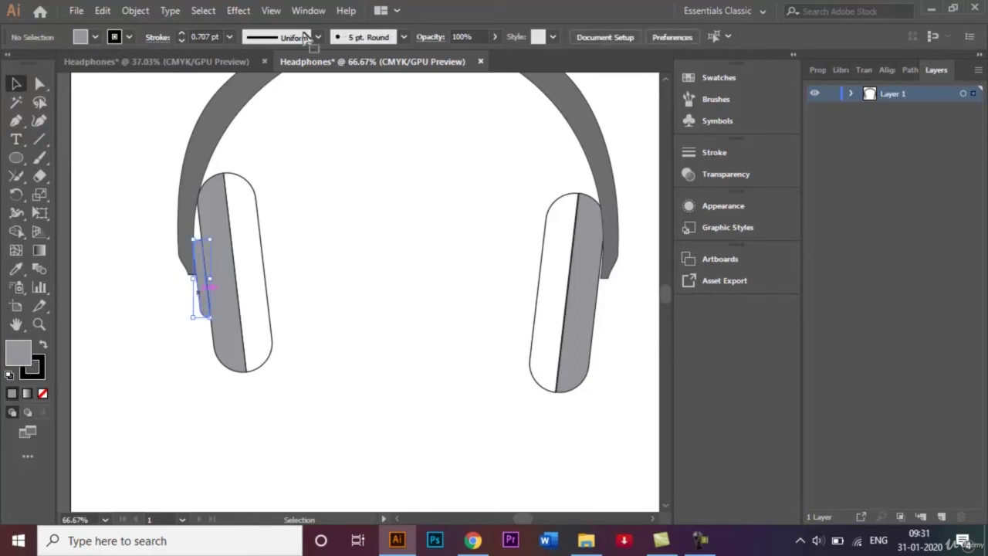
pyautogui.click(137, 11)
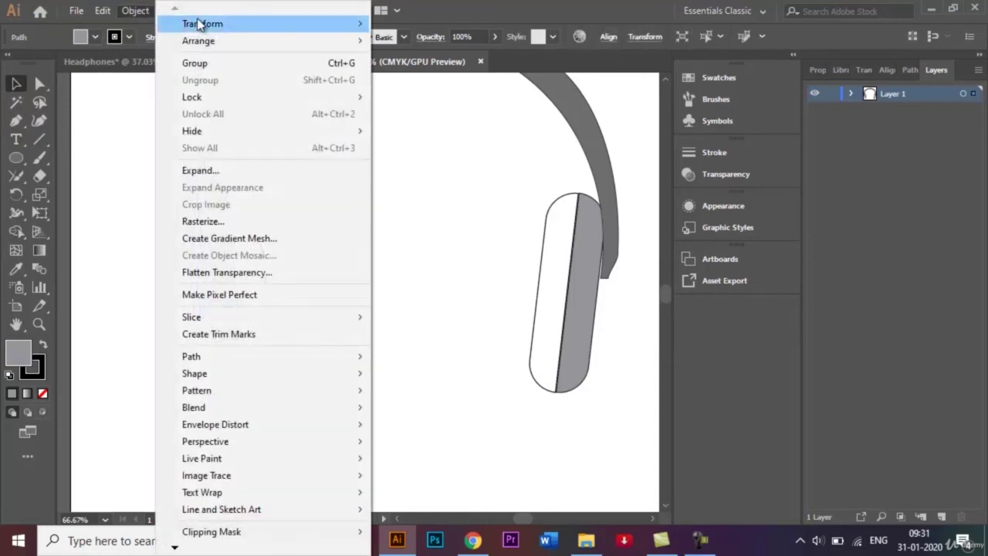
pyautogui.moveTo(340, 24)
pyautogui.click(422, 80)
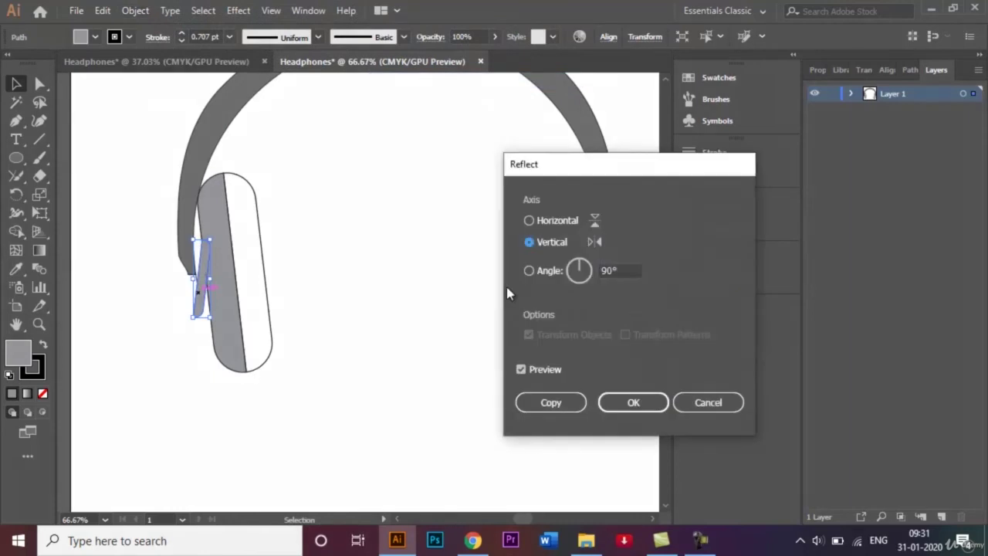
pyautogui.click(551, 402)
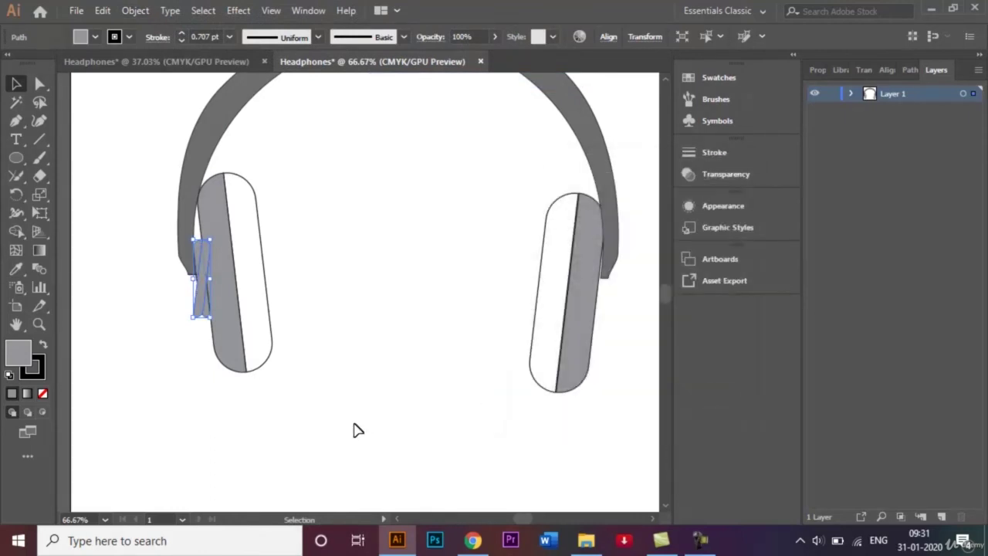
# Move the mirrored bracket copy horizontally across to the outer edge of the right ear cup
pyautogui.hotkey('shift', 'Right')
pyautogui.hotkey('shift', 'Right')
pyautogui.hotkey('shift', 'Right')
pyautogui.hotkey('shift', 'Right')
pyautogui.hotkey('shift', 'Right')
pyautogui.hotkey('shift', 'Right')
pyautogui.hotkey('shift', 'Right')
pyautogui.hotkey('shift', 'Right')
pyautogui.hotkey('shift', 'Right')
pyautogui.hotkey('shift', 'Right')
pyautogui.hotkey('shift', 'Right')
pyautogui.hotkey('shift', 'Right')
pyautogui.hotkey('shift', 'Right')
pyautogui.hotkey('shift', 'Right')
pyautogui.hotkey('shift', 'Right')
pyautogui.hotkey('shift', 'Right')
pyautogui.hotkey('shift', 'Right')
pyautogui.hotkey('shift', 'Right')
pyautogui.hotkey('shift', 'Right')
pyautogui.hotkey('shift', 'Right')
pyautogui.hotkey('shift', 'Right')
pyautogui.hotkey('shift', 'Right')
pyautogui.hotkey('shift', 'Right')
pyautogui.hotkey('shift', 'Right')
pyautogui.hotkey('shift', 'Right')
pyautogui.hotkey('shift', 'Right')
pyautogui.hotkey('shift', 'Right')
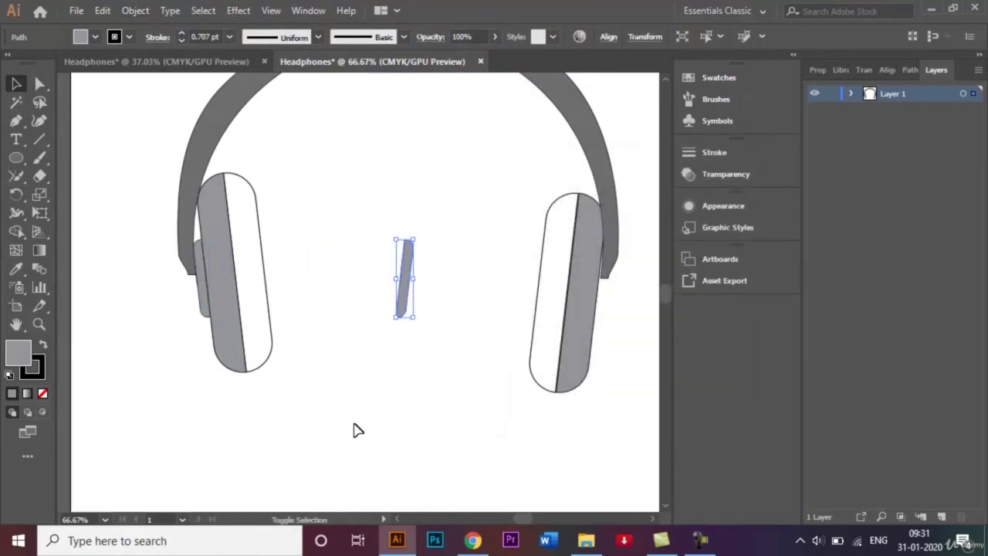
pyautogui.hotkey('shift', 'Left')
pyautogui.hotkey('shift', 'Left')
pyautogui.hotkey('shift', 'Left')
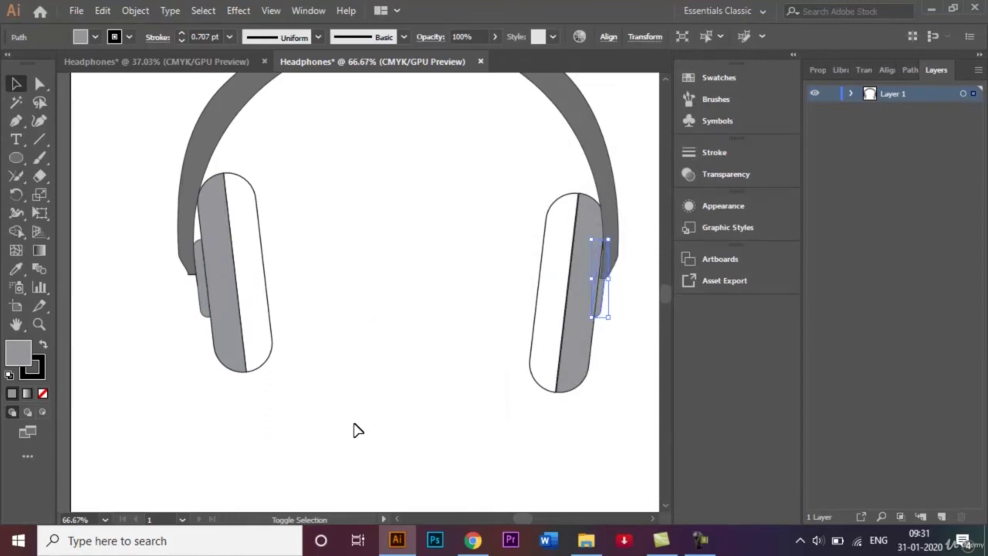
# Bring the right ear cup's bracket to the front of the stacking order
pyautogui.click(426, 419)
pyautogui.click(598, 307)
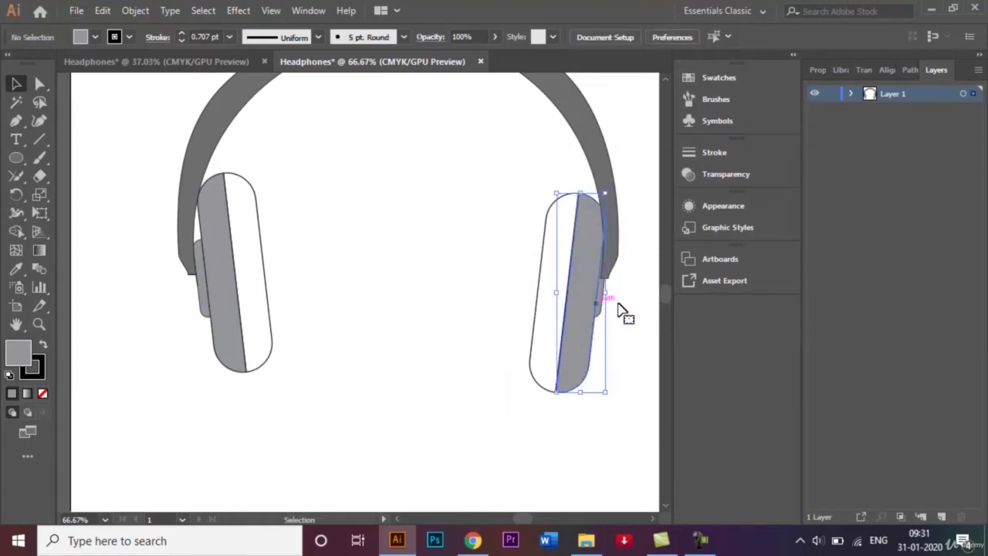
pyautogui.click(624, 311)
pyautogui.click(603, 306)
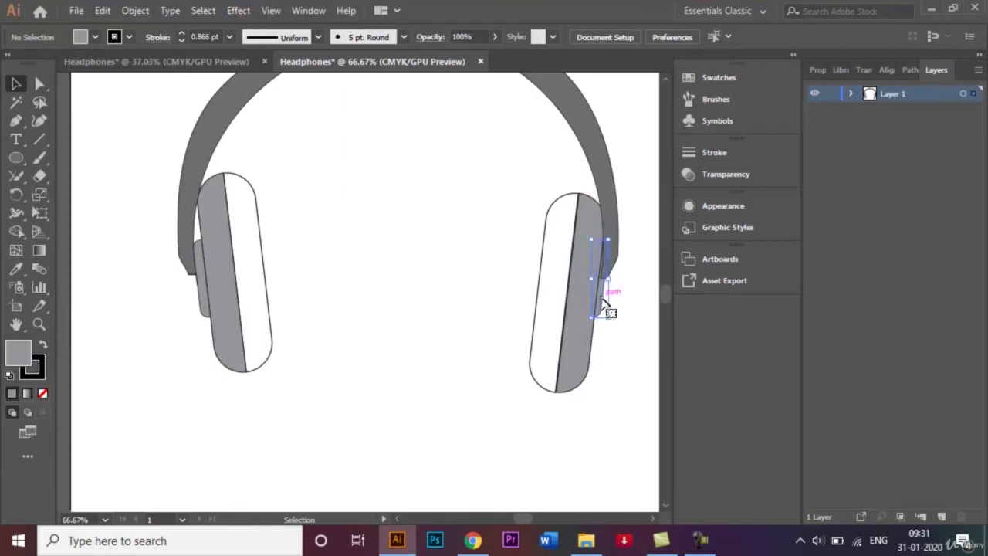
pyautogui.rightClick(603, 306)
pyautogui.moveTo(667, 448)
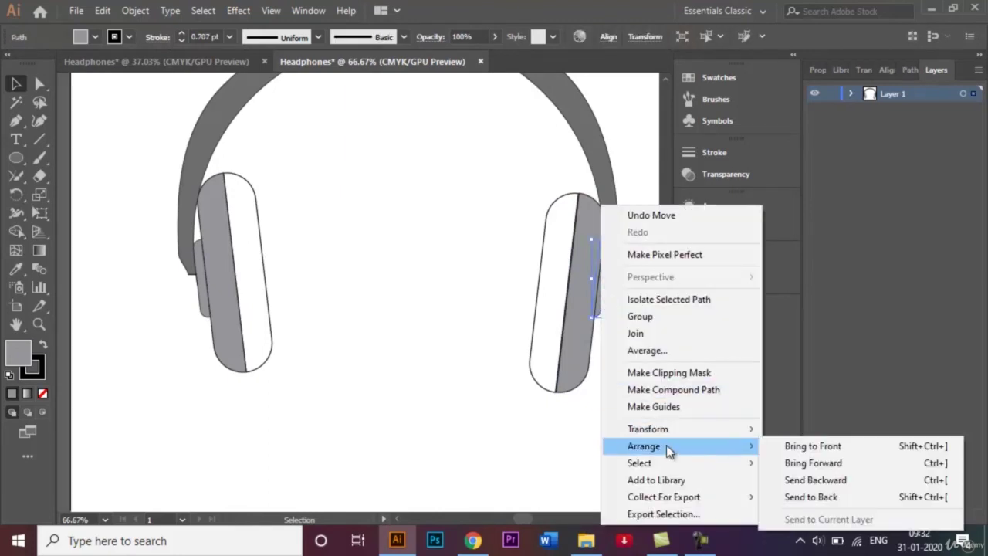
pyautogui.click(805, 445)
pyautogui.click(623, 371)
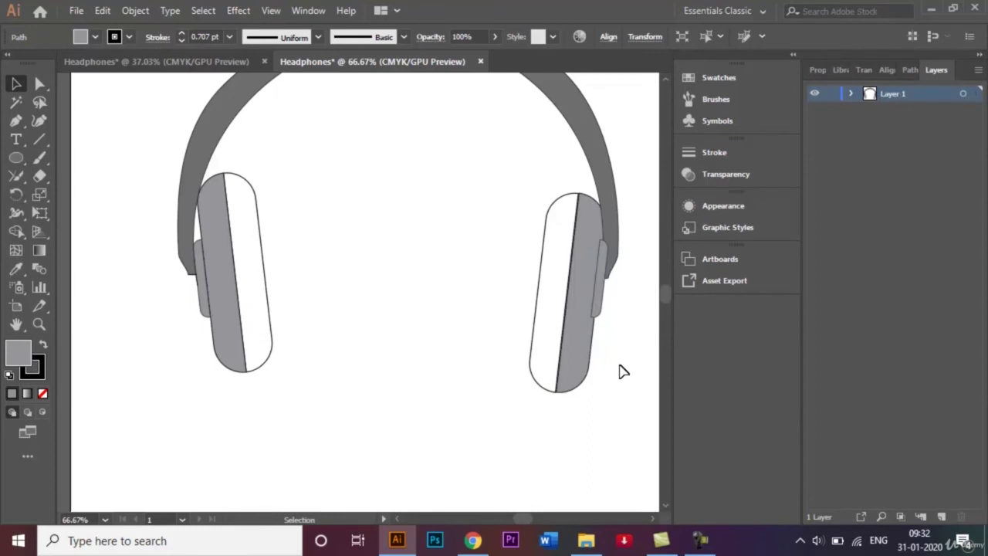
# Nudge both halves of the right ear cup slightly left so its outer edge clears more of the bracket
pyautogui.click(528, 364)
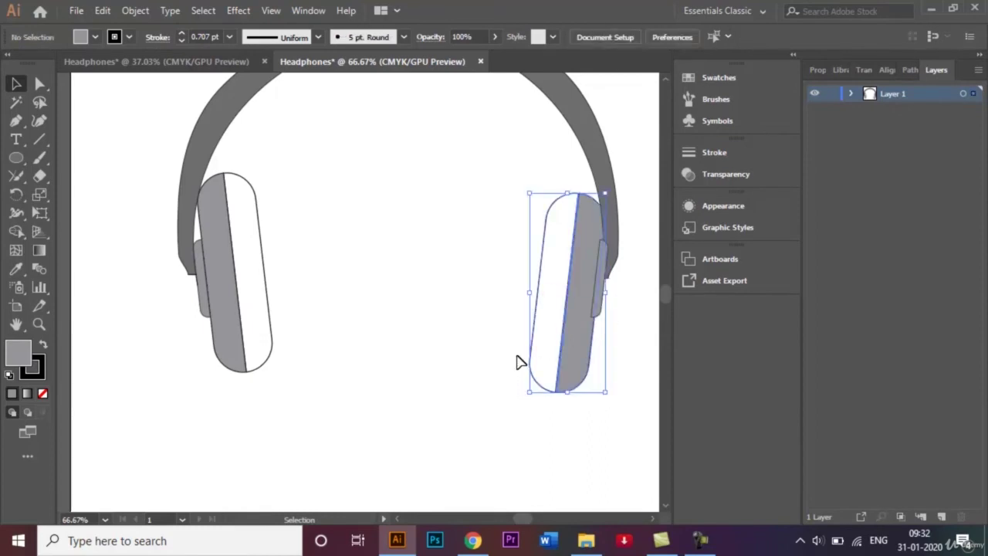
pyautogui.press('Left')
pyautogui.press('Left')
pyautogui.press('Left')
pyautogui.press('Left')
pyautogui.press('Left')
pyautogui.press('Left')
pyautogui.press('Left')
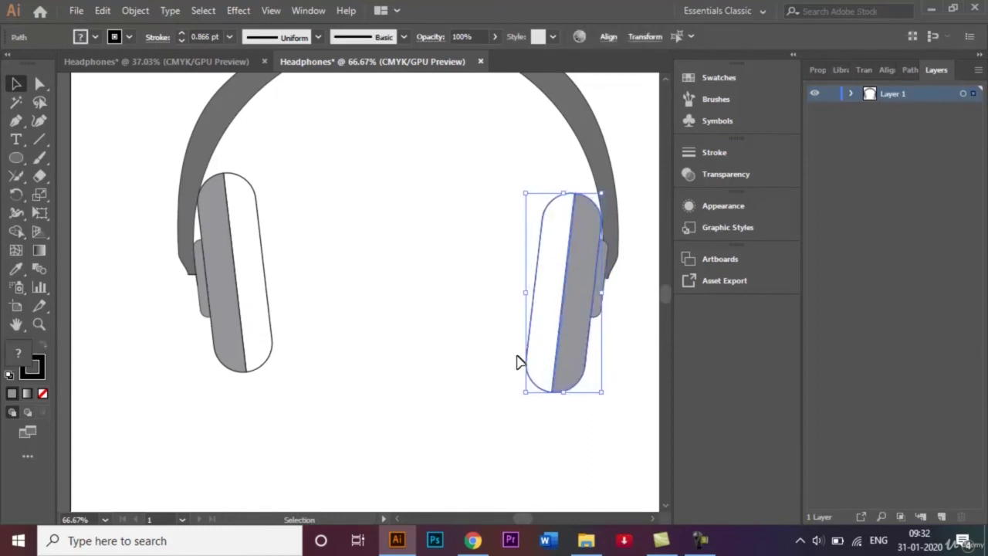
pyautogui.press('Left')
pyautogui.press('Left')
pyautogui.click(415, 291)
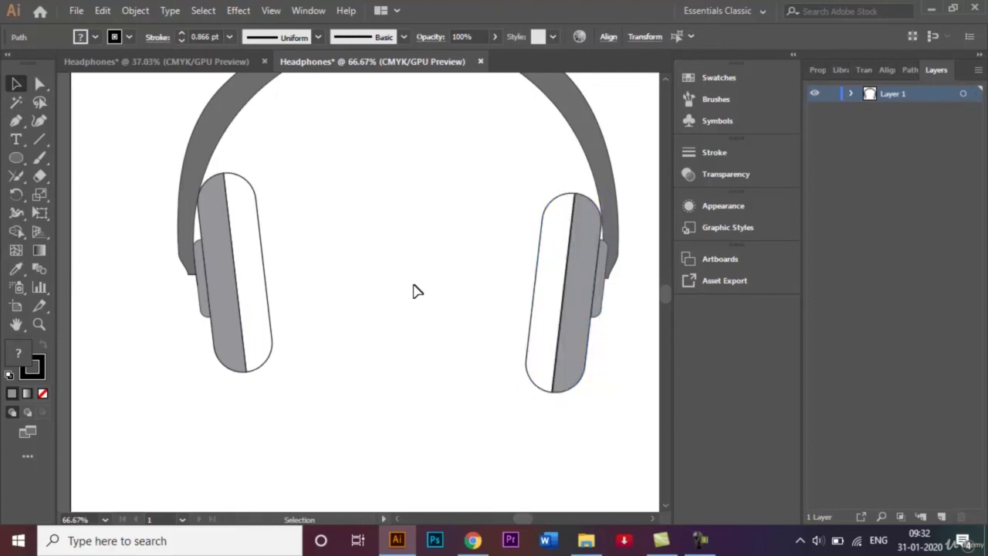
# Fill the outer halves of both ear cups with a white-to-black linear gradient, its midpoint at 32.68%
pyautogui.click(586, 374)
pyautogui.keyDown('shift'); pyautogui.click(222, 309); pyautogui.keyUp('shift')
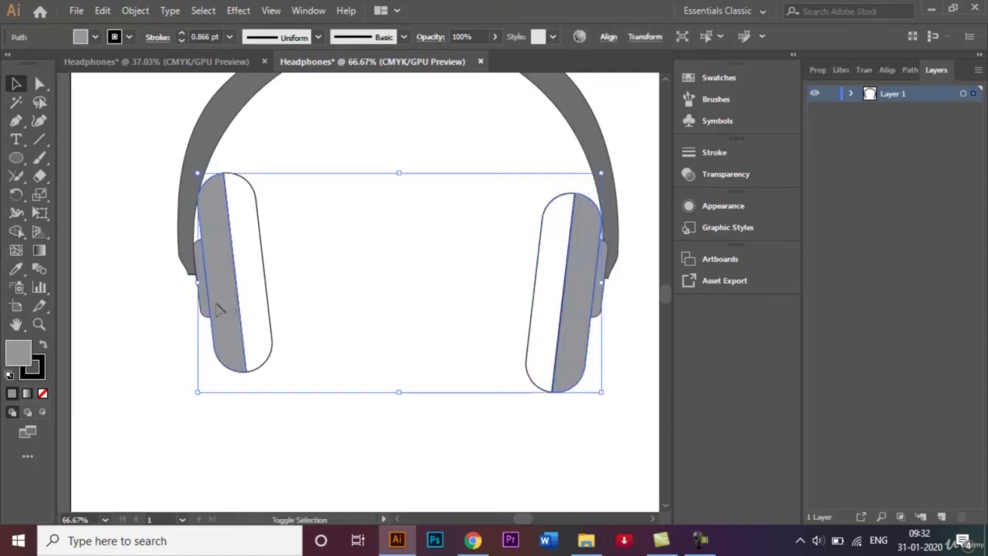
pyautogui.click(36, 249)
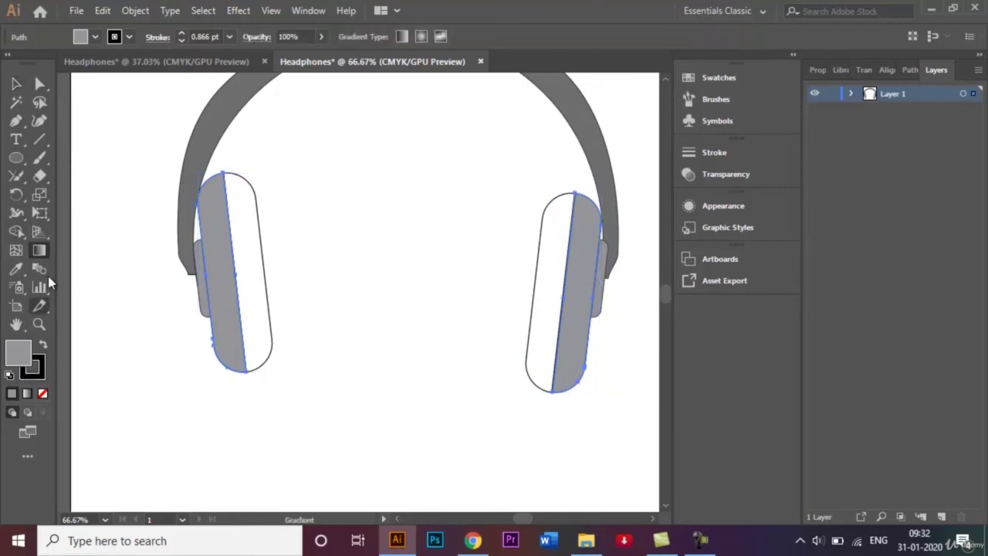
pyautogui.click(27, 395)
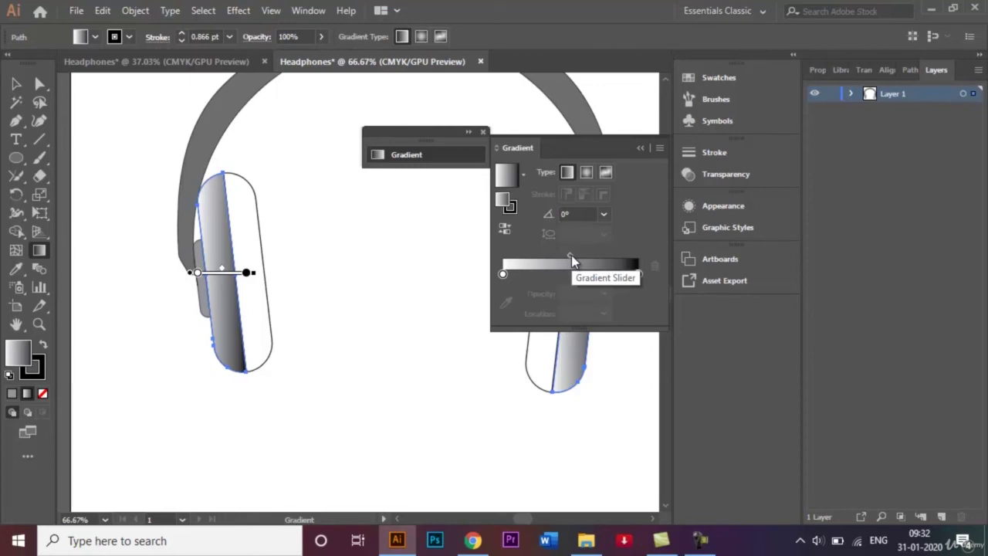
pyautogui.moveTo(571, 255); pyautogui.dragTo(547, 257)
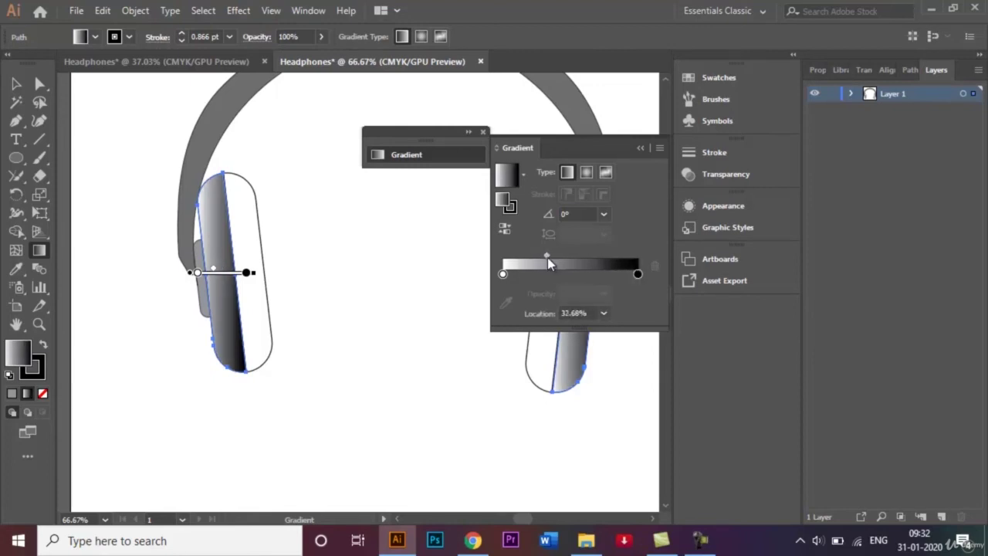
pyautogui.click(641, 147)
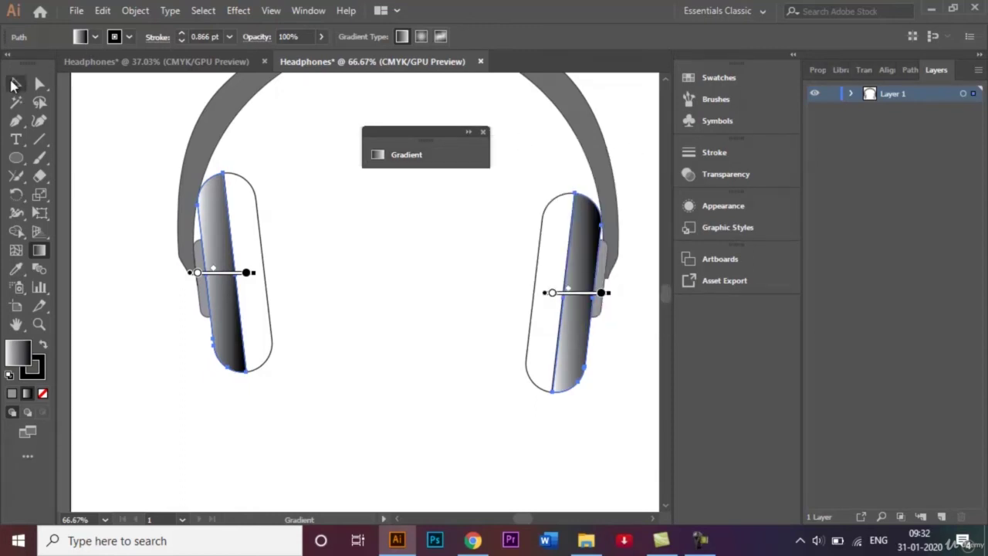
pyautogui.click(14, 85)
pyautogui.click(378, 369)
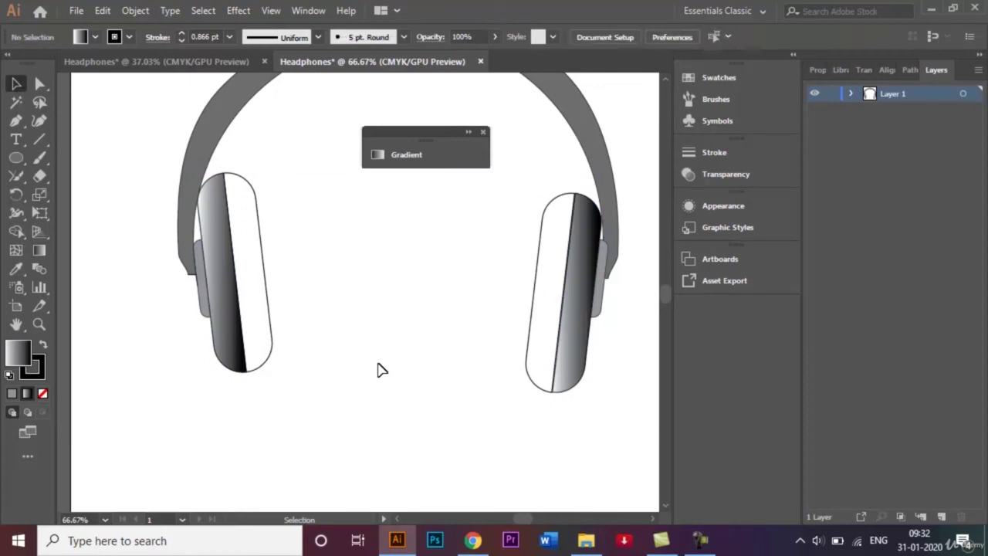
# Apply the same white-to-black linear gradient to the inner halves of both ear cups
pyautogui.click(262, 262)
pyautogui.keyDown('shift'); pyautogui.click(543, 283); pyautogui.keyUp('shift')
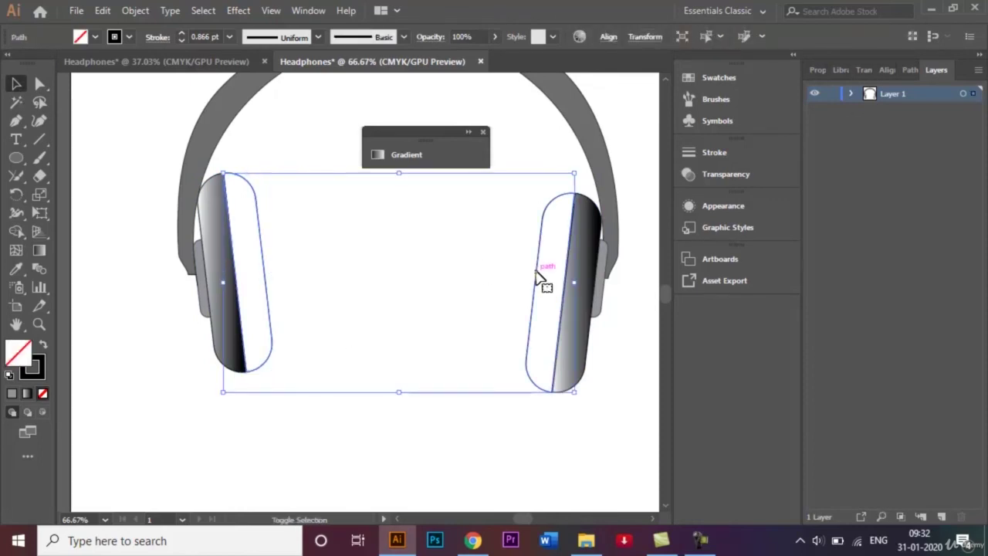
pyautogui.click(40, 252)
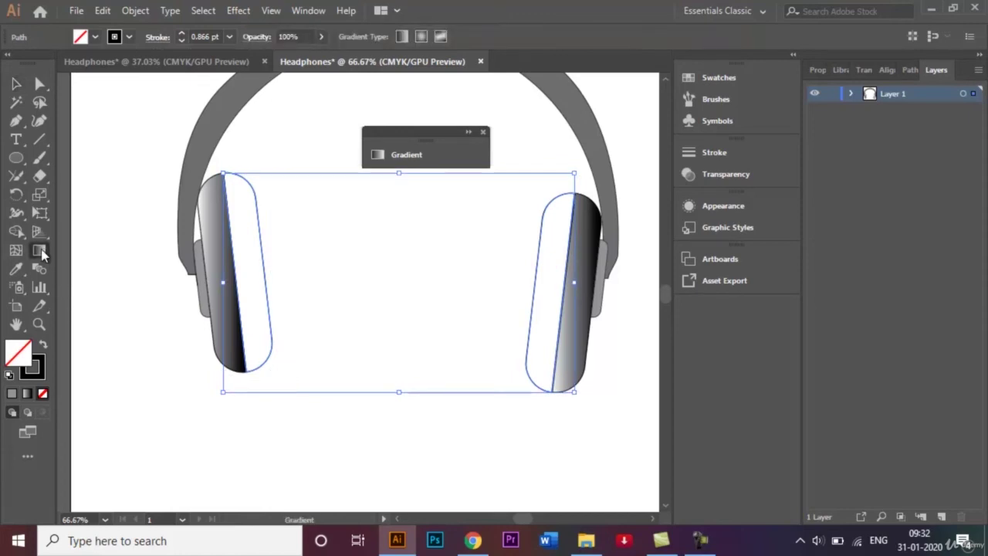
pyautogui.doubleClick(40, 253)
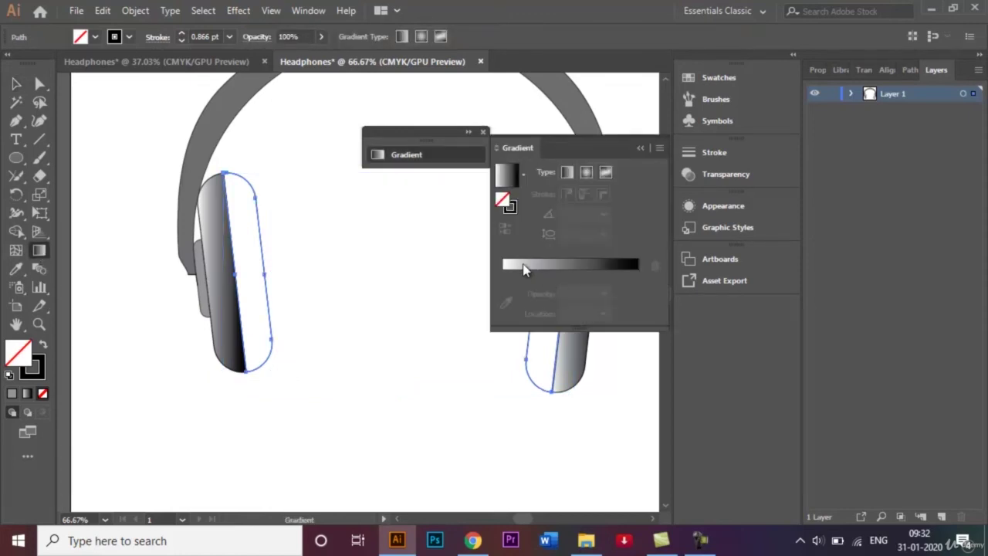
pyautogui.click(524, 268)
# Recolor the inner halves' gradient with a red start stop and a dark magenta end stop
pyautogui.doubleClick(503, 275)
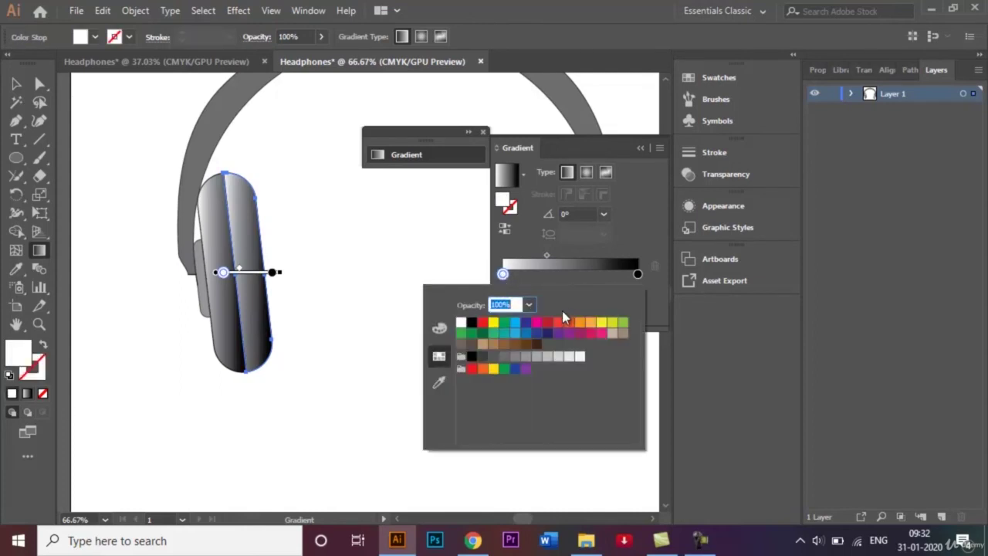
pyautogui.click(549, 323)
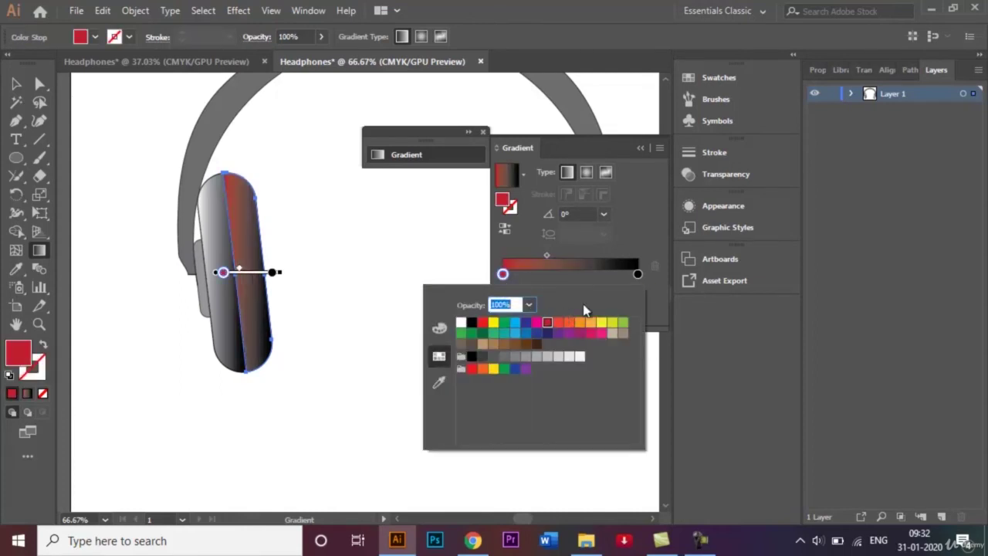
pyautogui.click(638, 276)
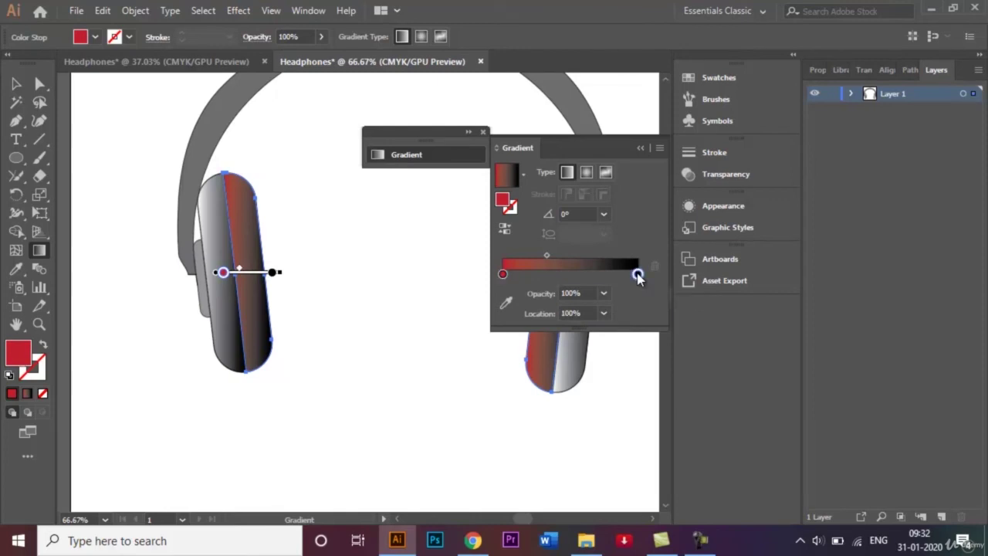
pyautogui.doubleClick(637, 276)
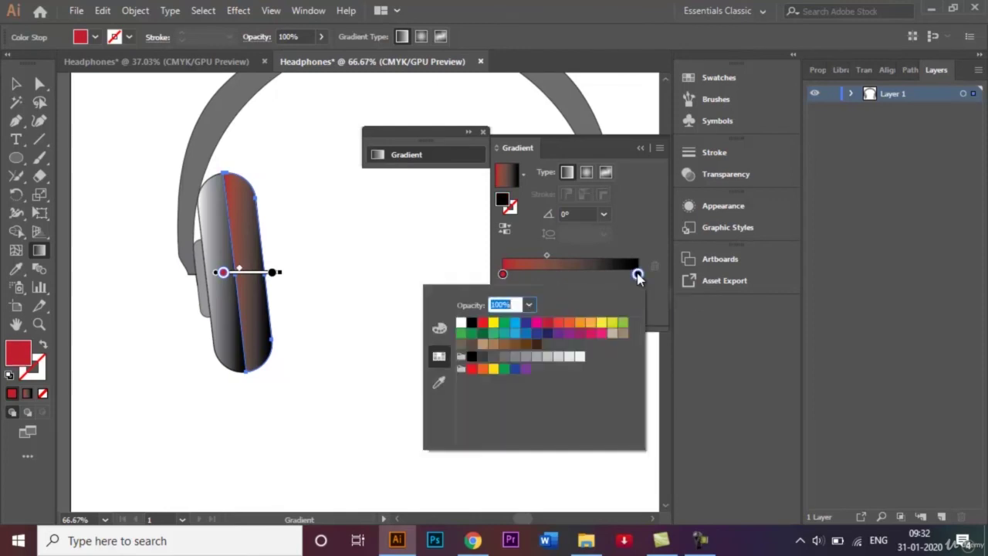
pyautogui.click(578, 333)
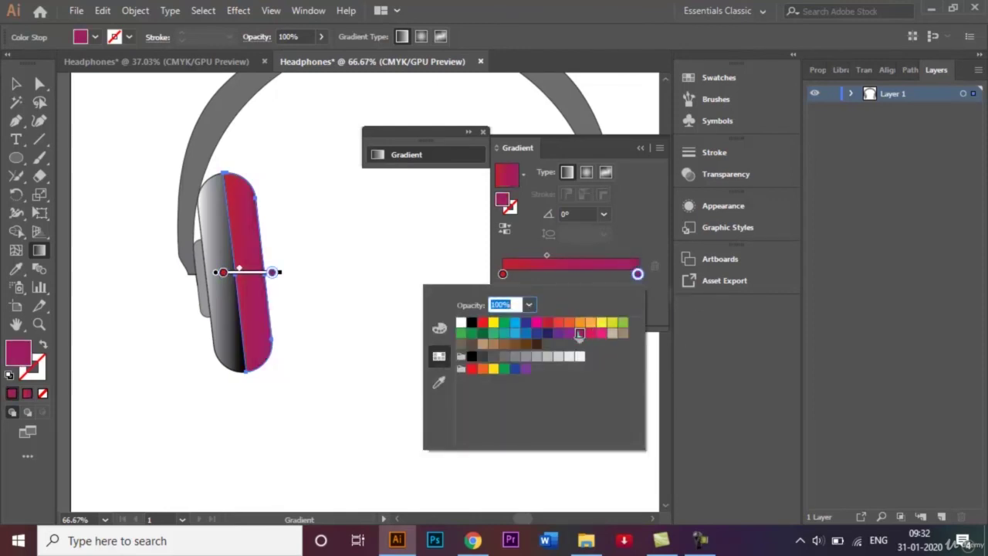
pyautogui.click(642, 149)
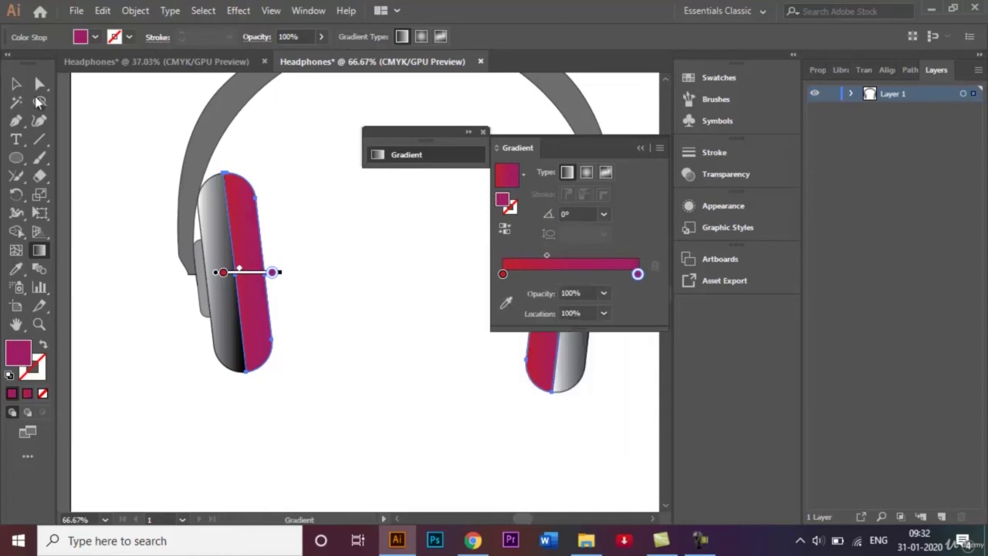
pyautogui.click(16, 83)
pyautogui.click(235, 232)
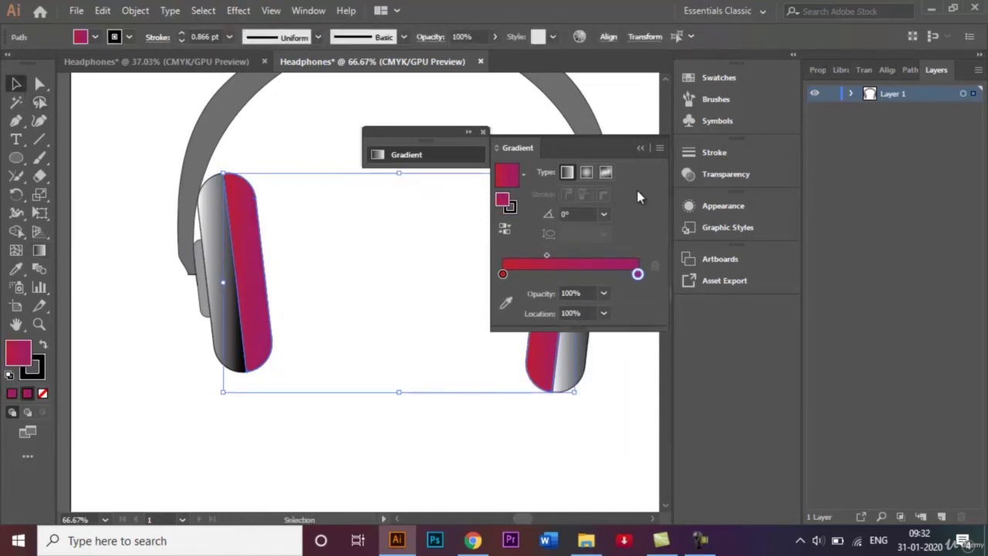
# Close the Gradient panel and deselect the ear cup halves
pyautogui.click(642, 147)
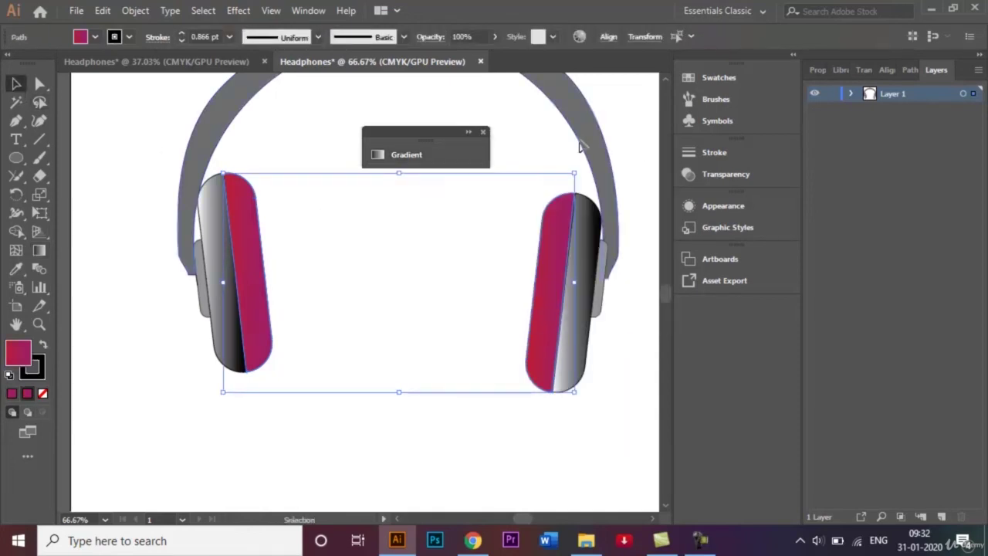
pyautogui.click(484, 133)
pyautogui.click(461, 141)
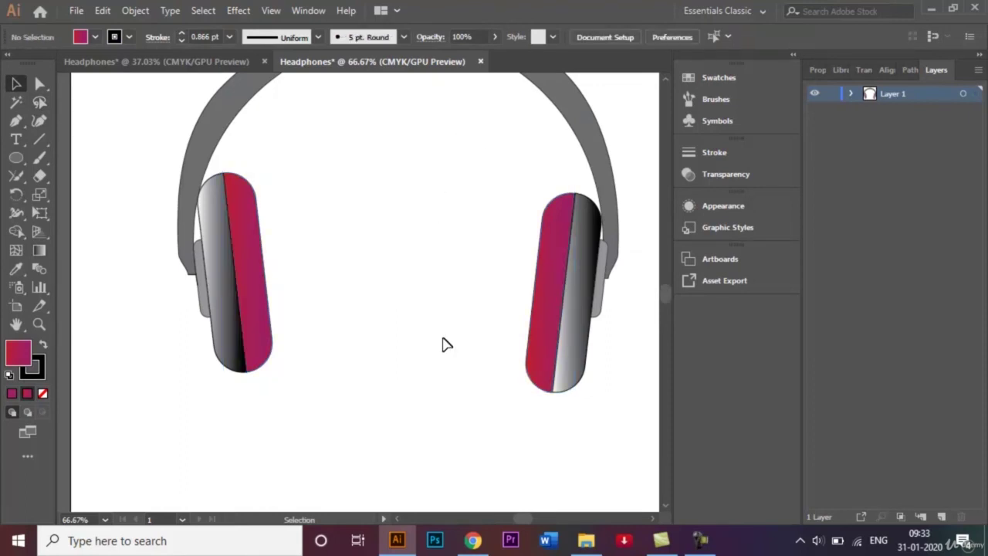
pyautogui.hotkey('ctrl', '-')
pyautogui.hotkey('ctrl', '-')
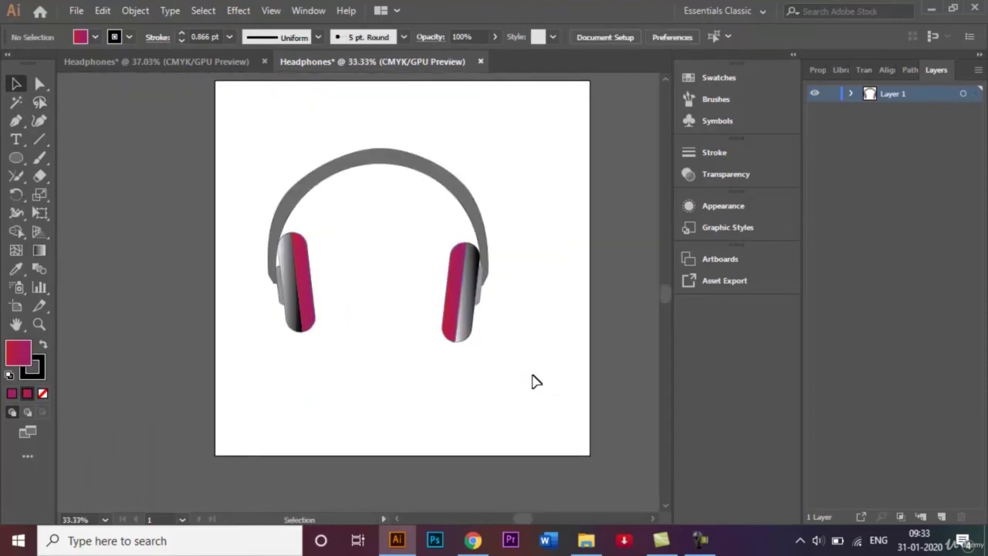
# Remove the stroke from all parts of the headphones, setting it to None
pyautogui.hotkey('ctrl', 'a')
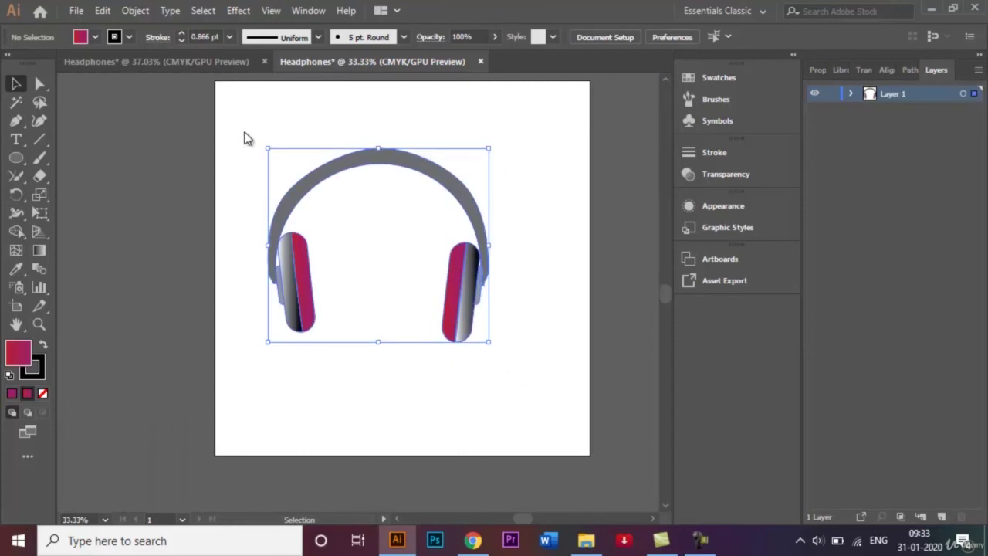
pyautogui.click(122, 40)
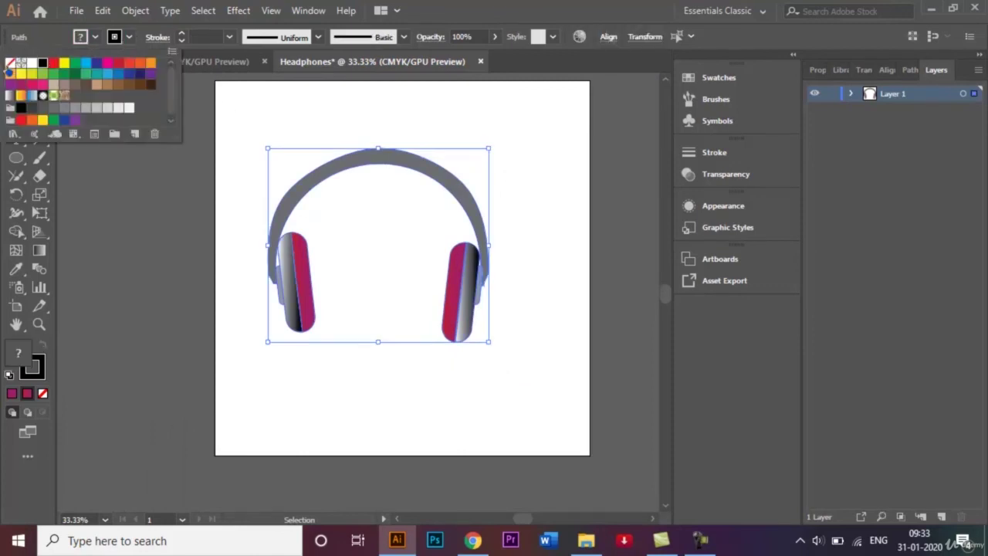
pyautogui.click(10, 64)
pyautogui.click(314, 105)
pyautogui.click(337, 117)
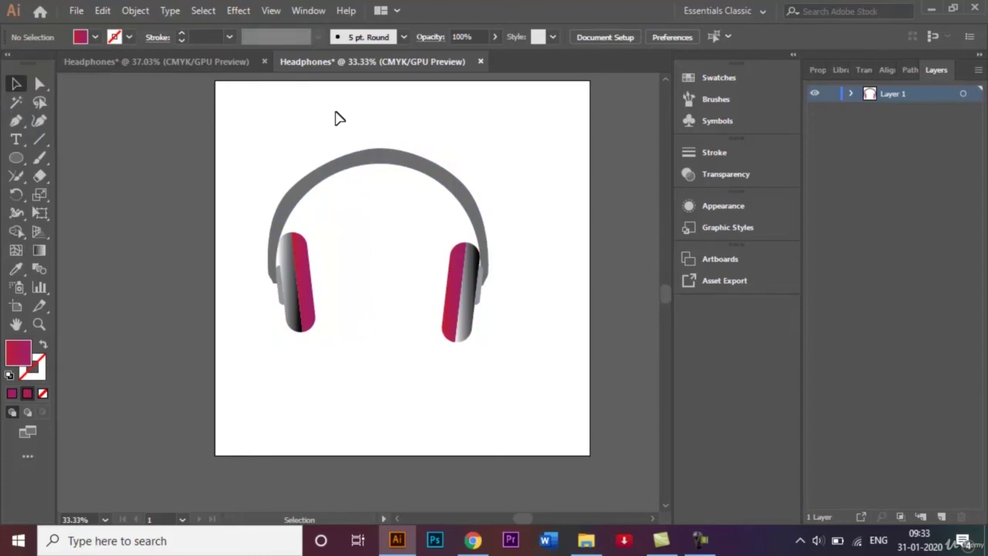
# Check the cable in the reference document, and set new paths in the working document to no fill and a black stroke
pyautogui.click(246, 62)
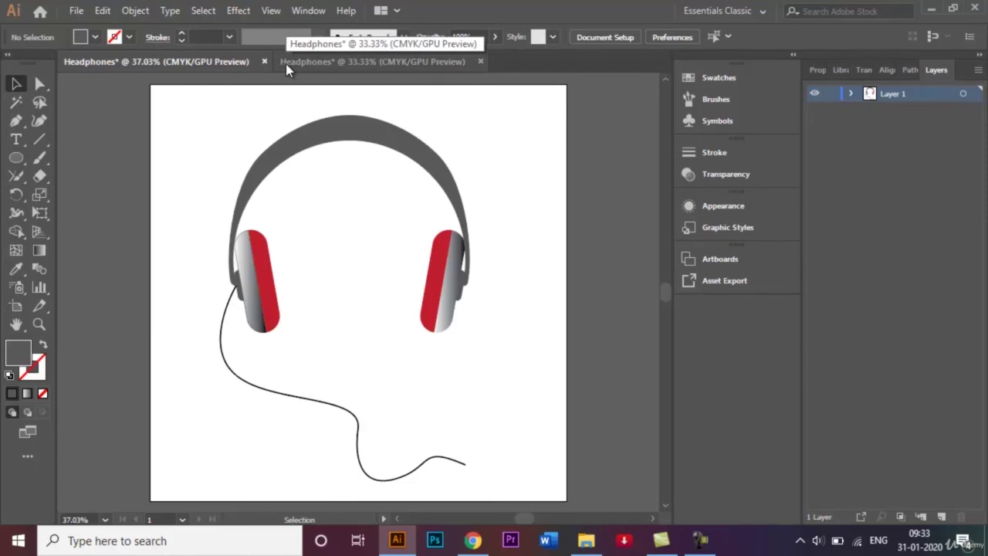
pyautogui.click(347, 60)
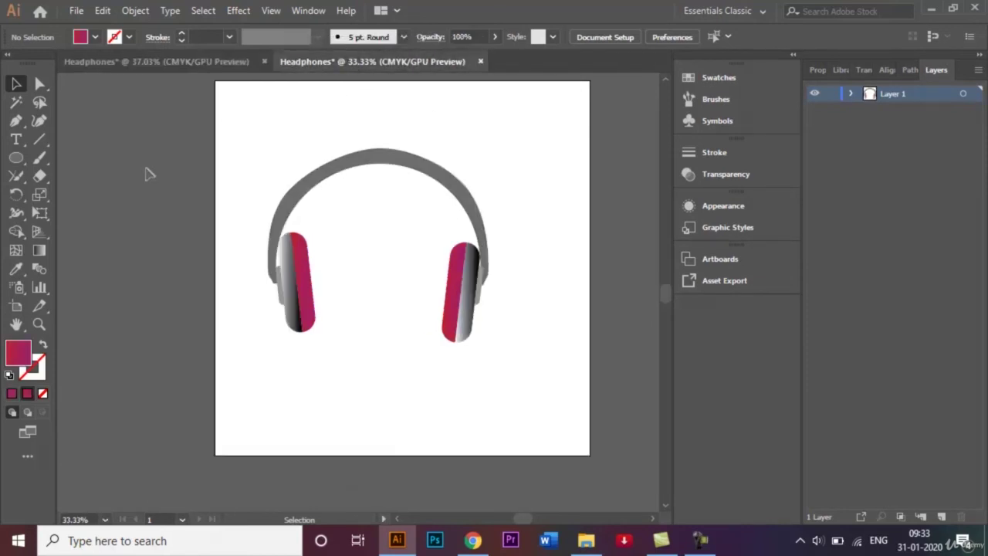
pyautogui.click(43, 394)
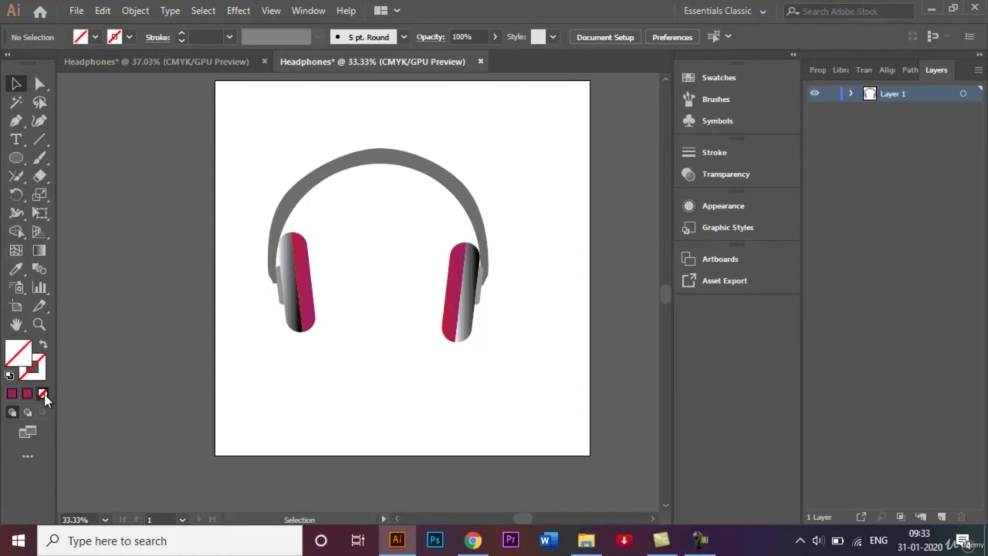
pyautogui.click(129, 37)
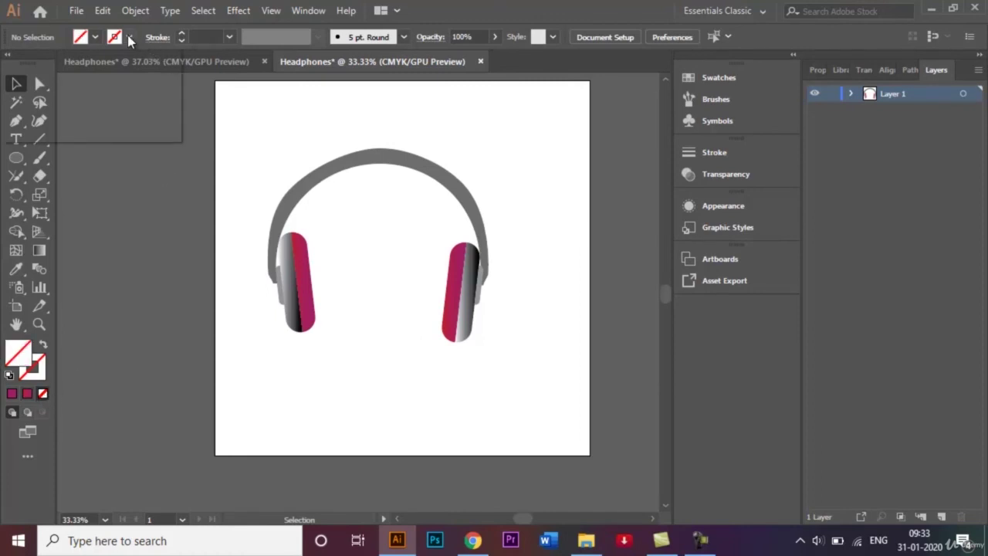
pyautogui.click(42, 63)
pyautogui.click(106, 184)
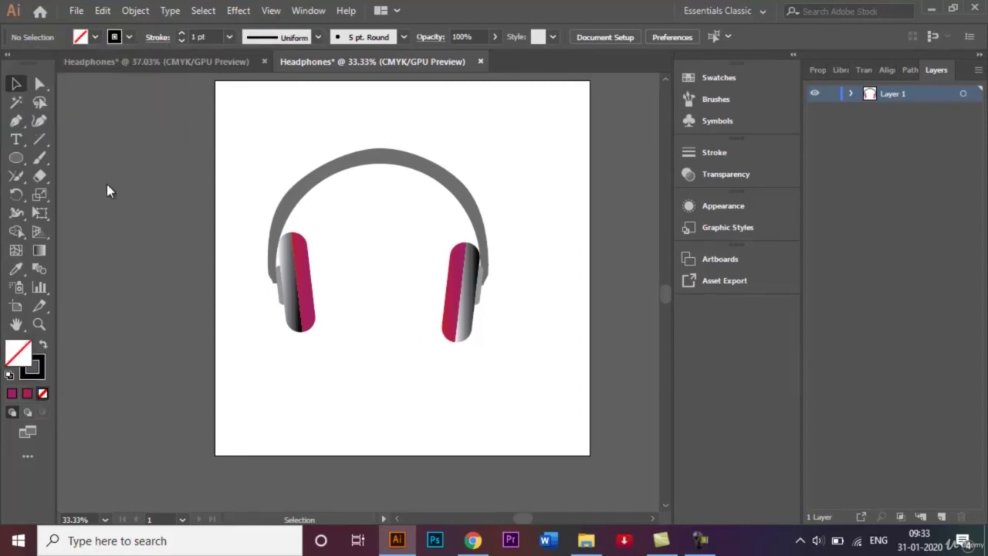
# Draw a wavy open cable with the Pen tool from the left ear cup bracket, ending below the right ear cup
pyautogui.click(16, 121)
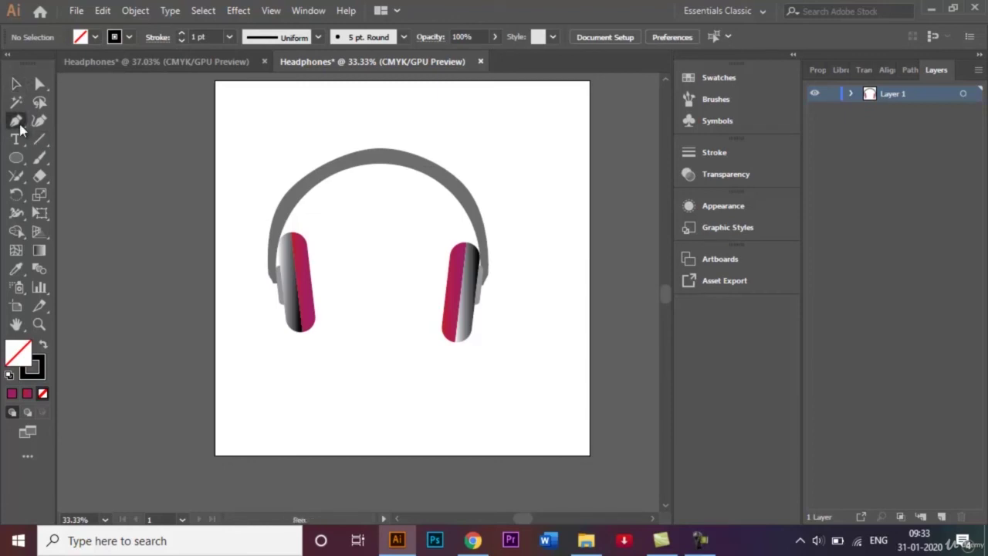
pyautogui.click(277, 292)
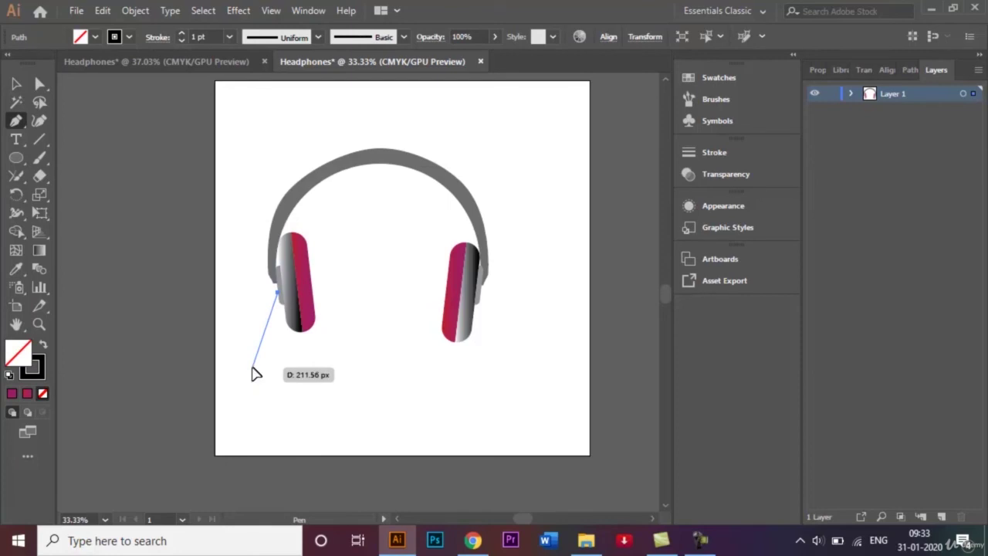
pyautogui.moveTo(252, 366); pyautogui.dragTo(286, 401)
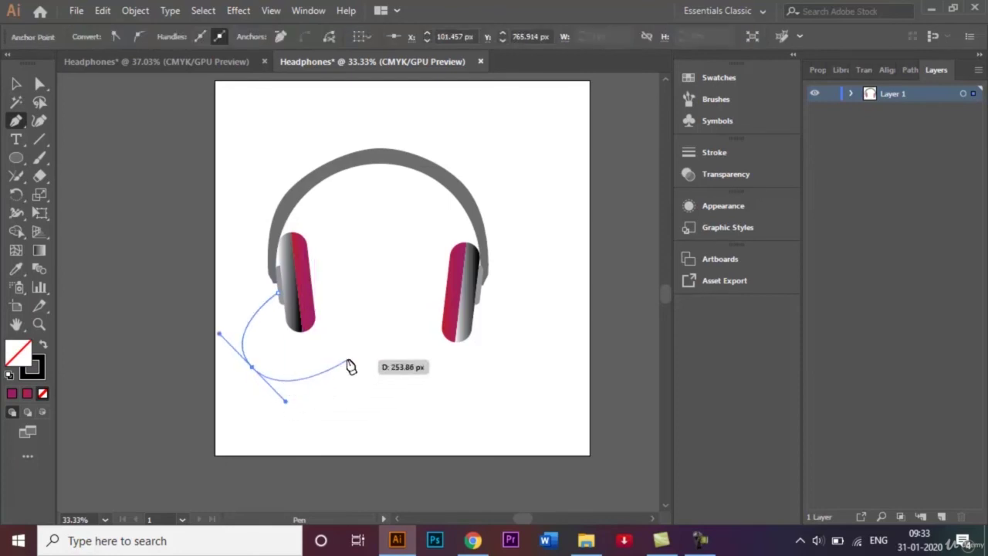
pyautogui.moveTo(346, 360); pyautogui.dragTo(395, 384)
pyautogui.moveTo(437, 427); pyautogui.dragTo(552, 392)
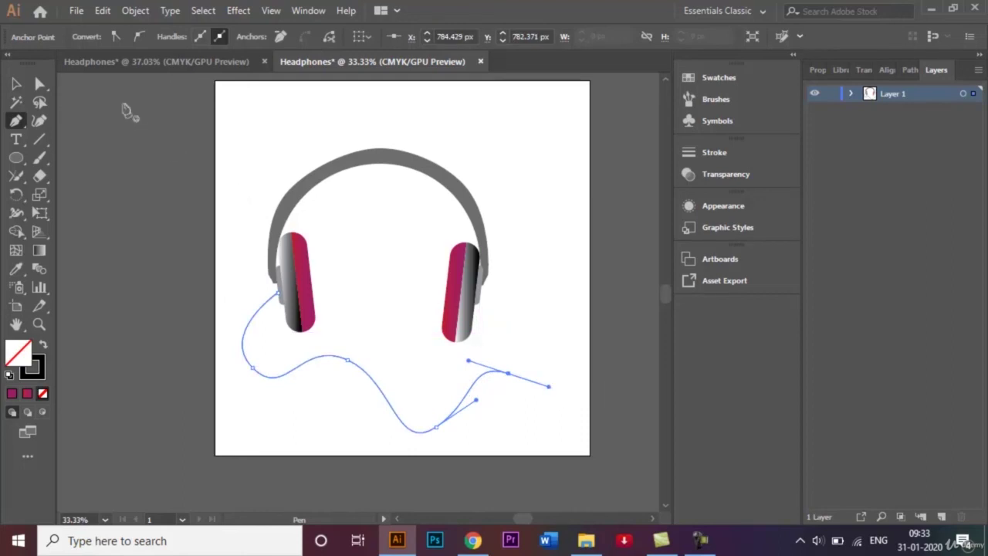
pyautogui.click(17, 85)
pyautogui.click(424, 126)
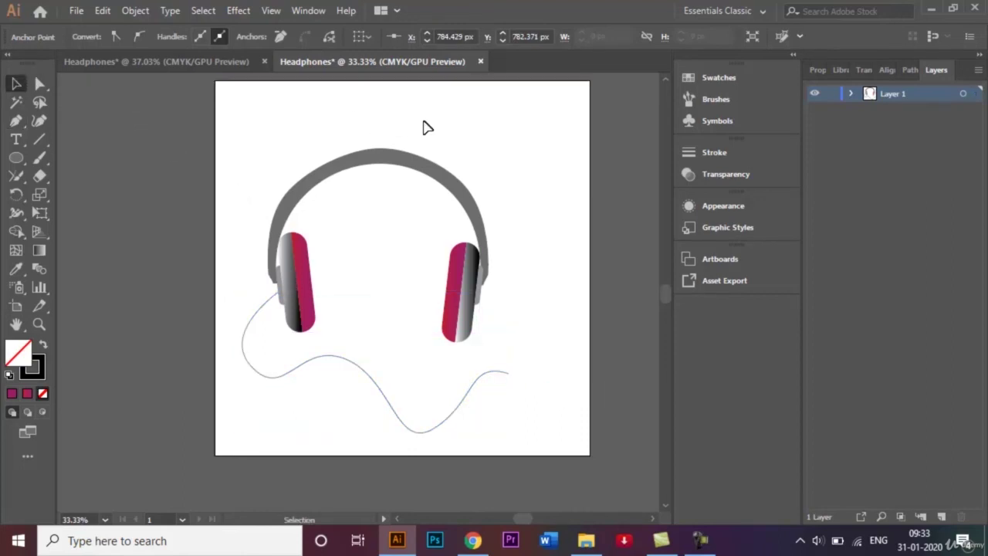
# Set the cable's stroke weight to 2 pt
pyautogui.click(359, 375)
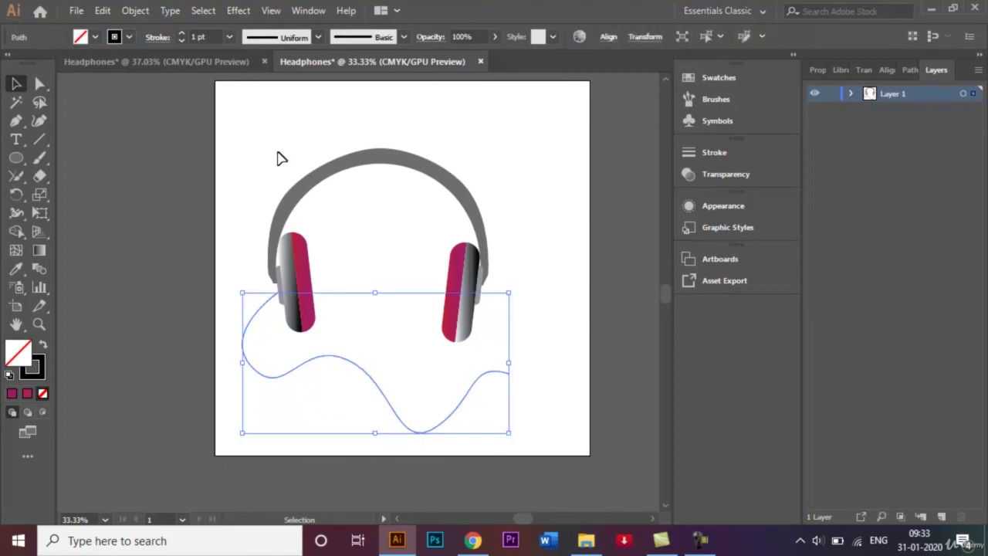
pyautogui.click(229, 37)
pyautogui.click(235, 122)
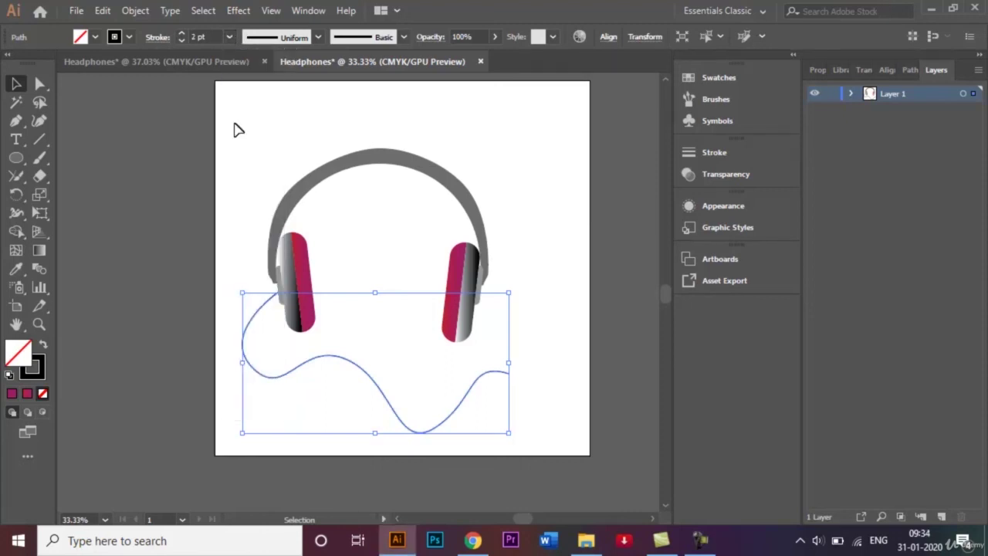
pyautogui.click(529, 202)
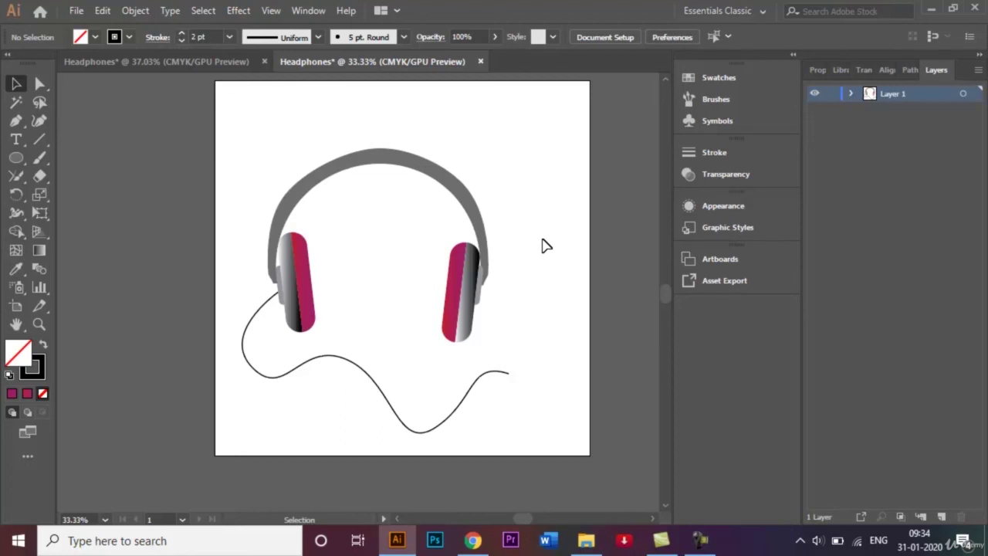
# Save the document as Headphones.ai in Adobe Illustrator format, keeping the Illustrator CC version and default options
pyautogui.click(76, 11)
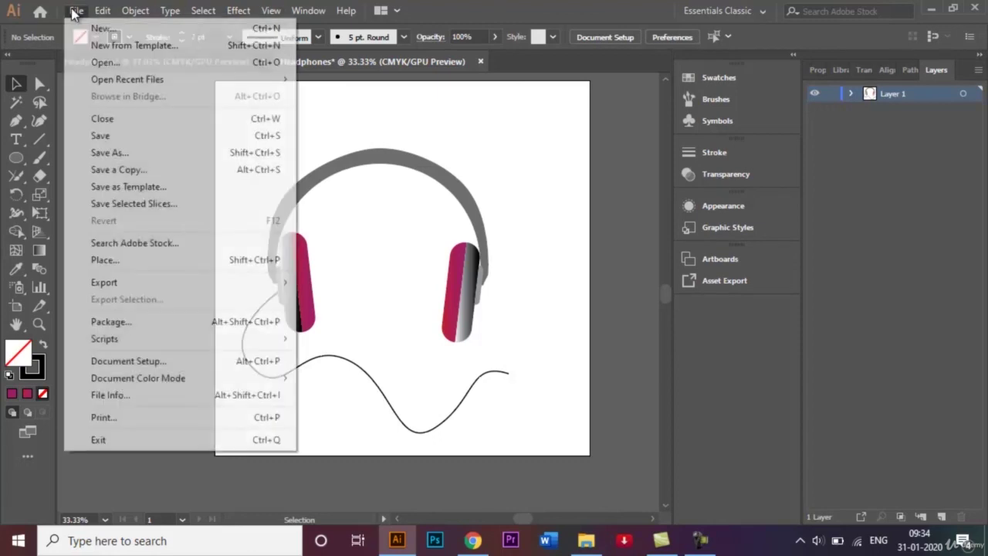
pyautogui.click(149, 152)
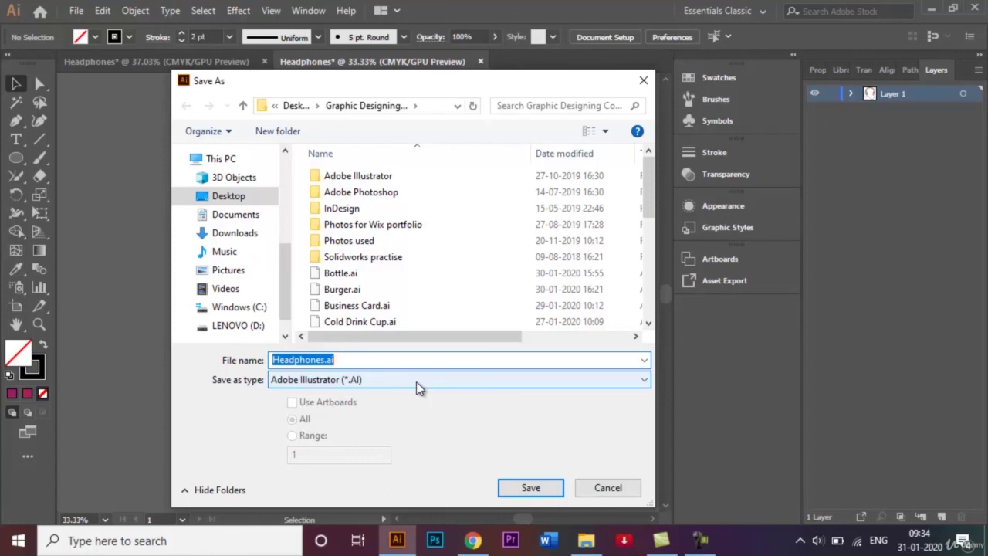
pyautogui.click(541, 490)
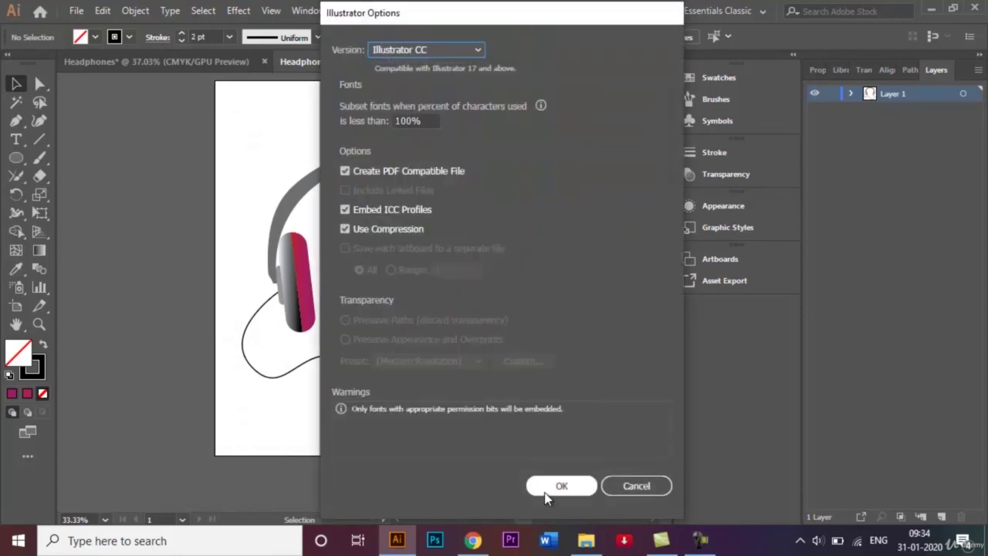
pyautogui.click(547, 494)
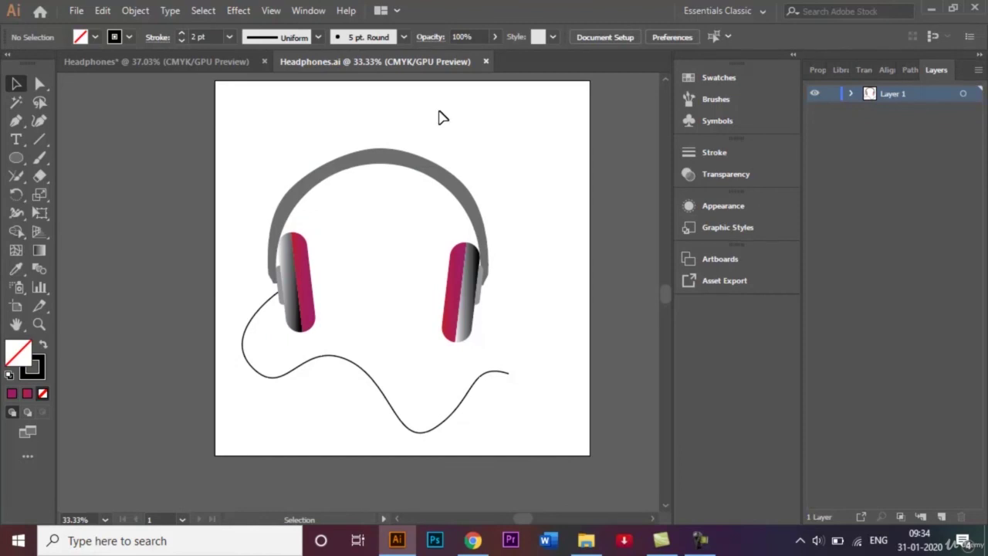
pyautogui.scroll(1, 442, 118)
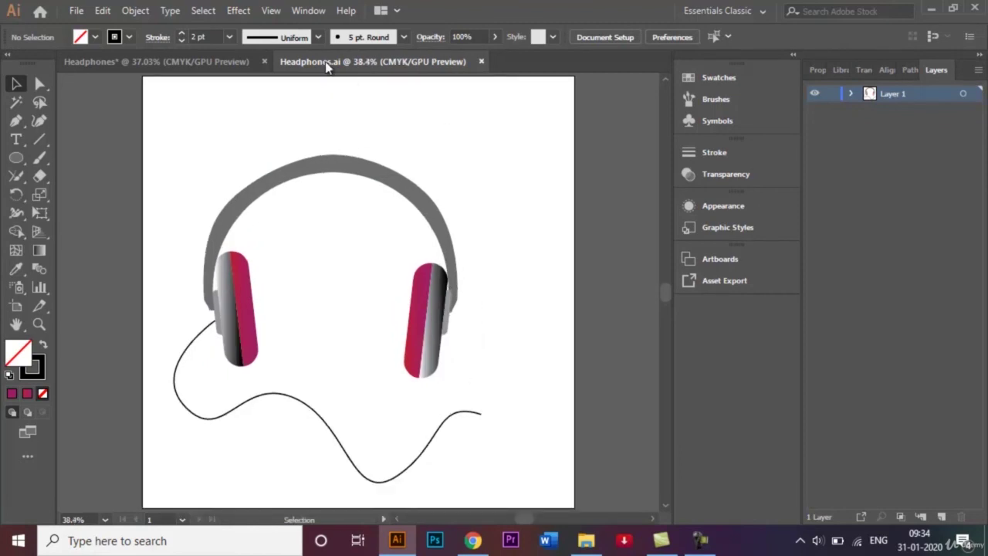